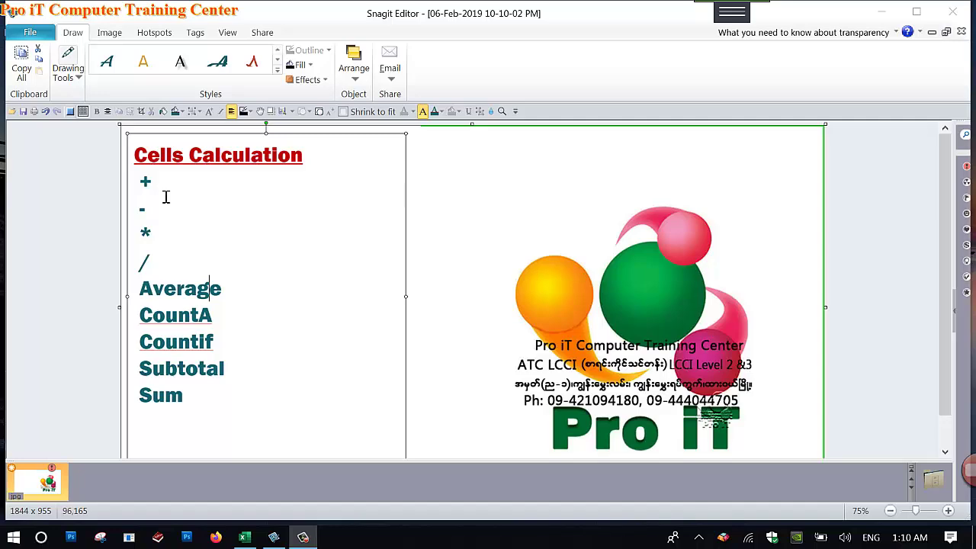
- Switch from Snagit Editor to the fruit order workbook in Excel
click(252, 537)
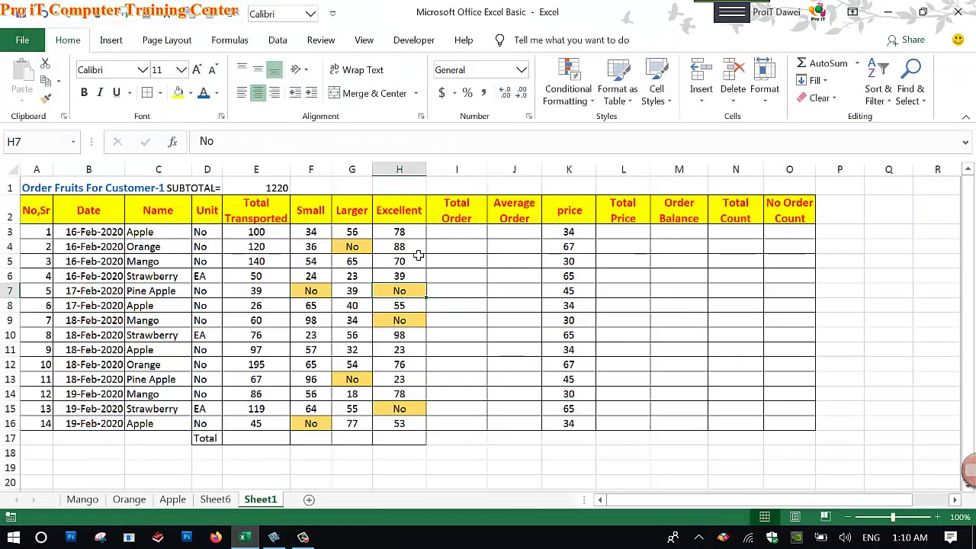
- Start a formula in I3 referencing F3, replacing an accidental D1 reference
click(463, 236)
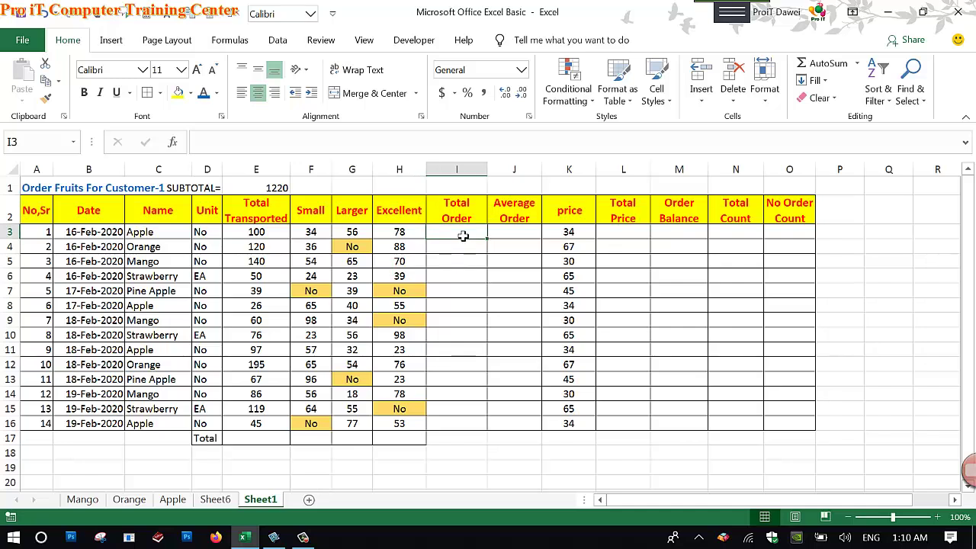
text(=)
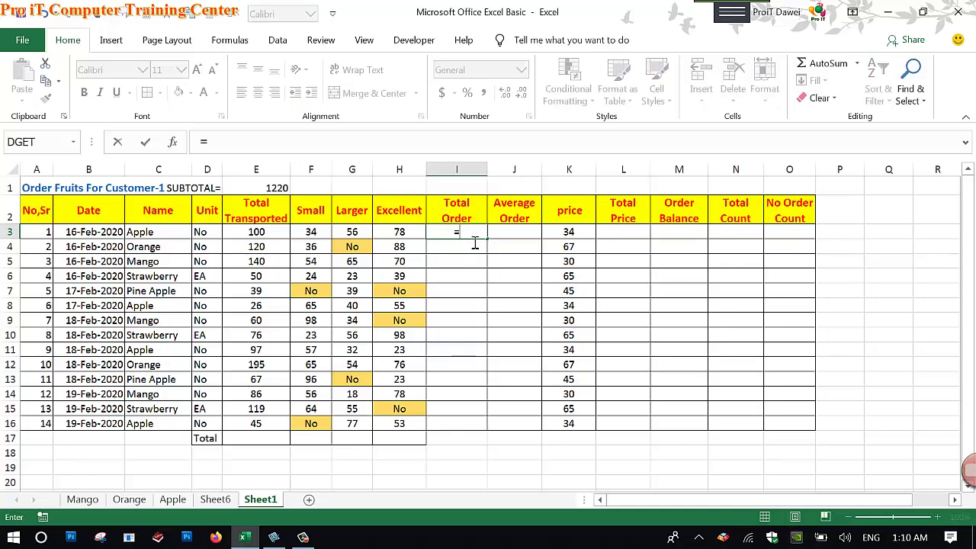
click(321, 234)
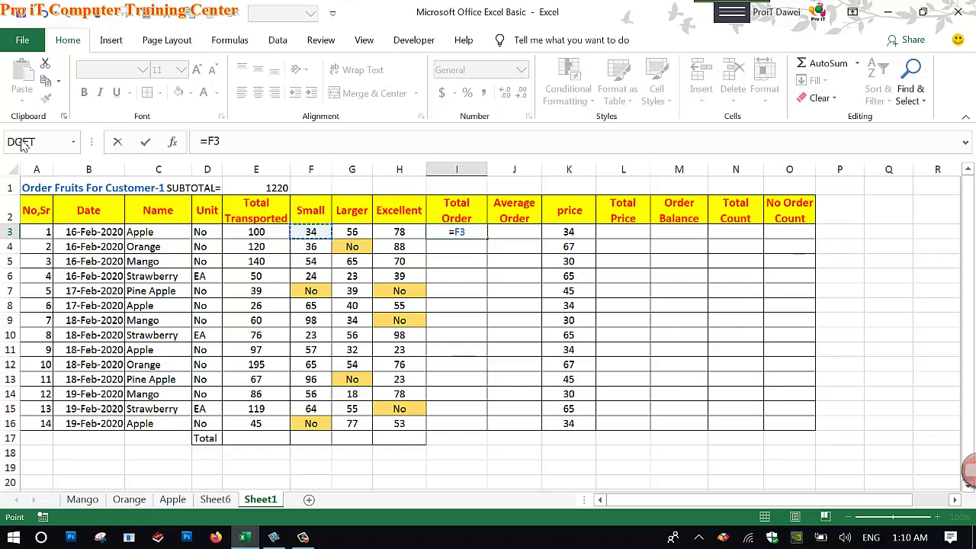
click(211, 188)
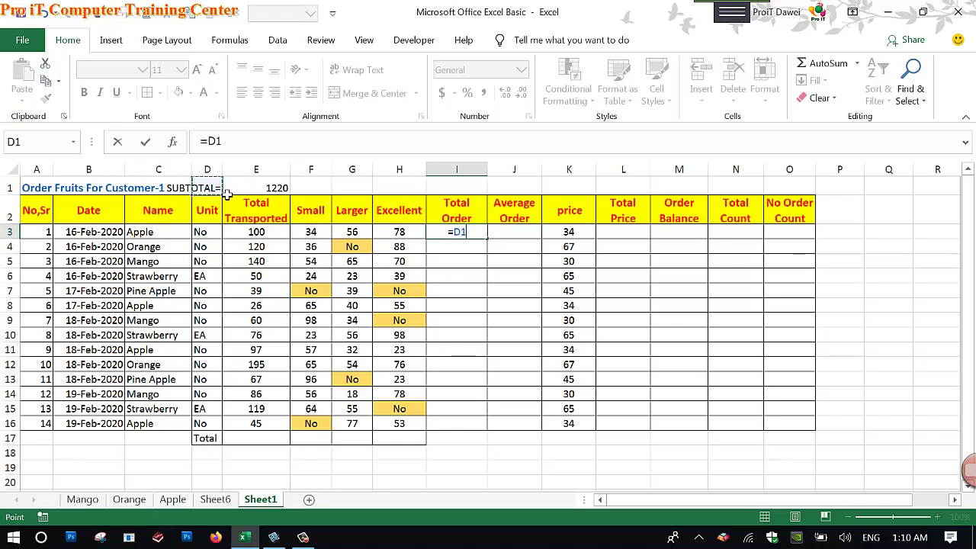
double_click(461, 238)
key(BackSpace)
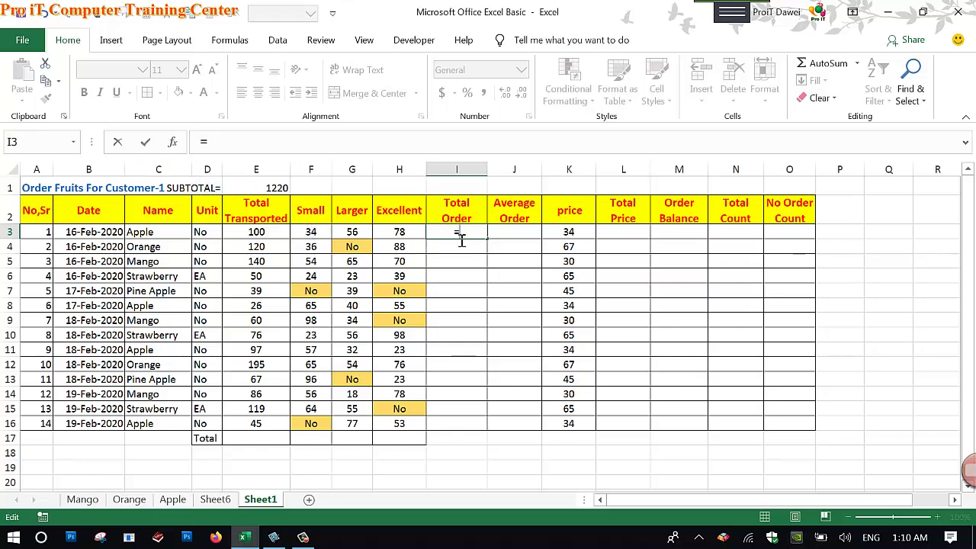
click(311, 233)
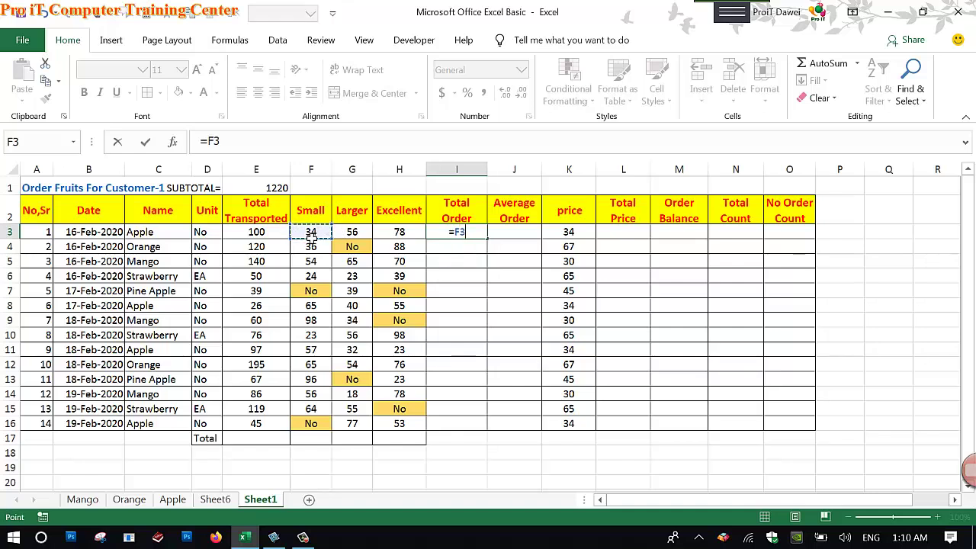
- Complete I3 as =F3+G3+H3 and commit it, giving 168
text(+)
click(356, 233)
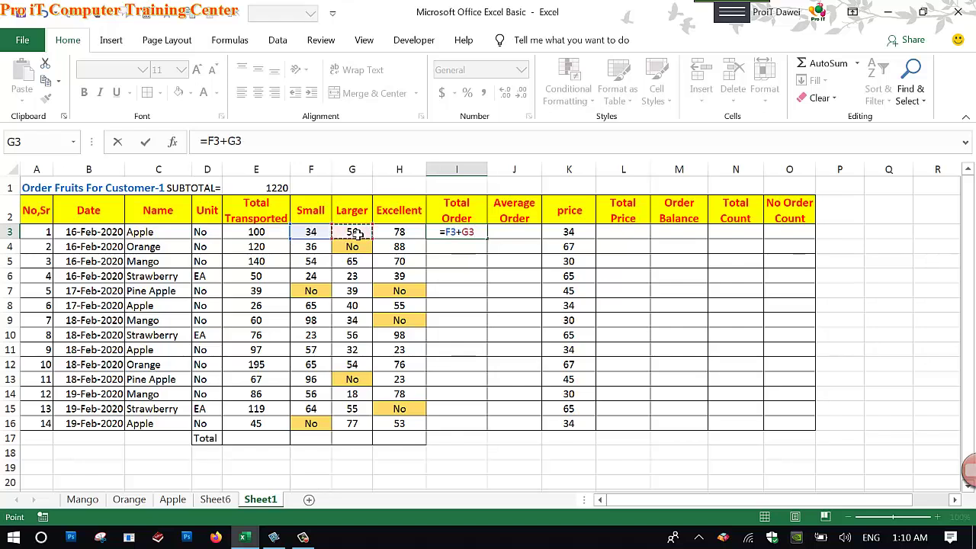
text(+)
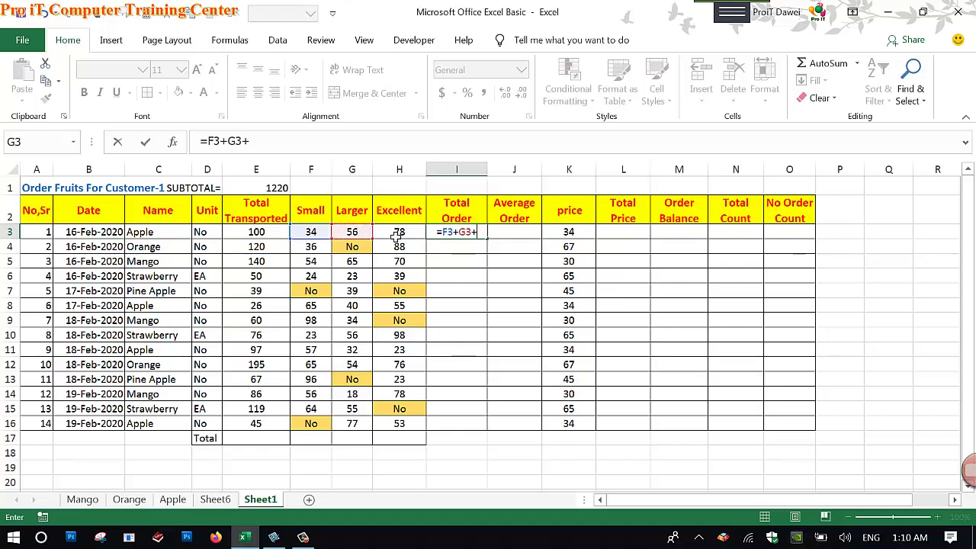
click(400, 237)
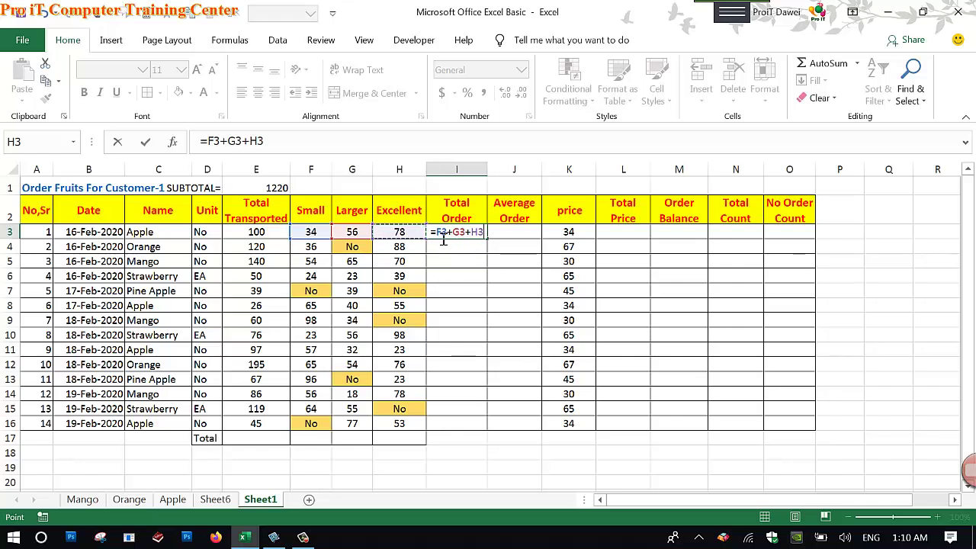
drag(437, 232, 490, 236)
click(491, 236)
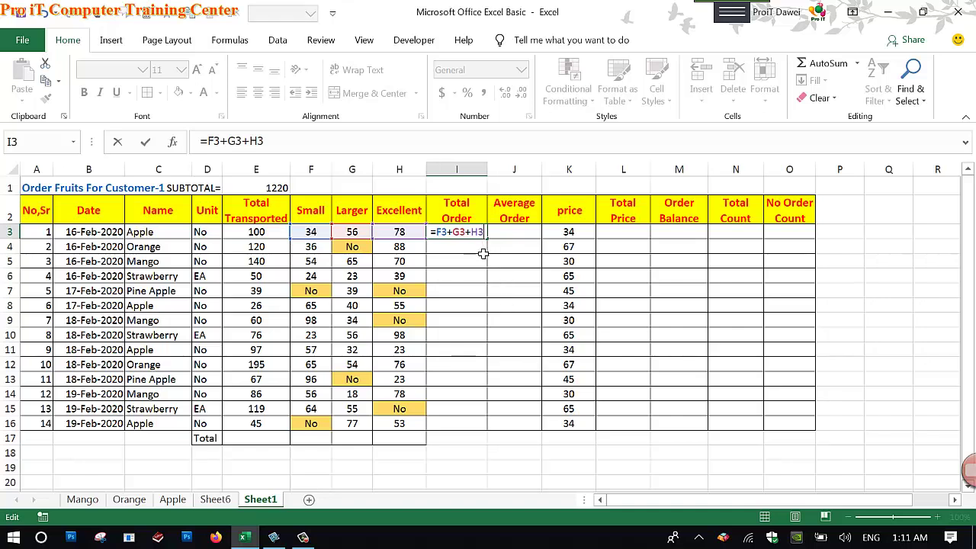
key(Return)
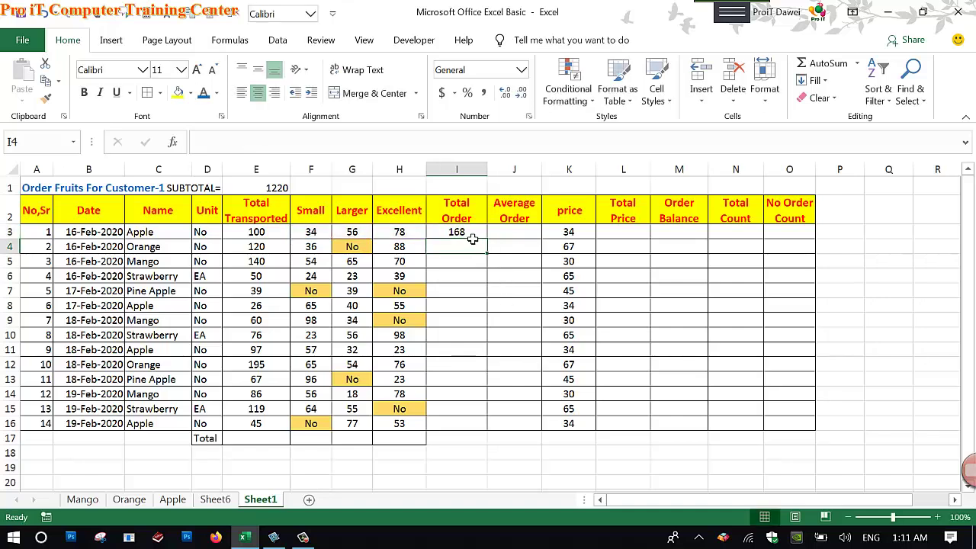
key(Up)
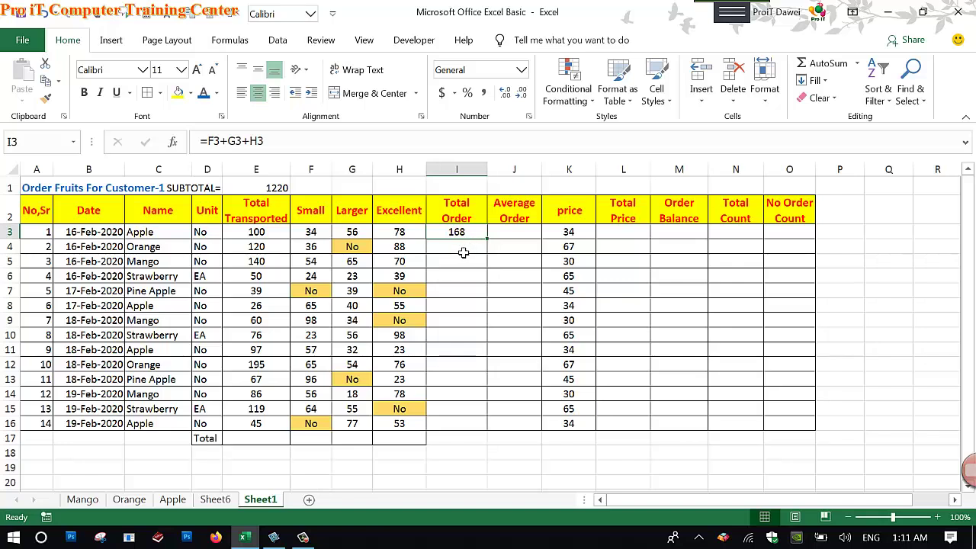
- Enter =F4+G4+H4 in I4 for the Orange row total
click(463, 253)
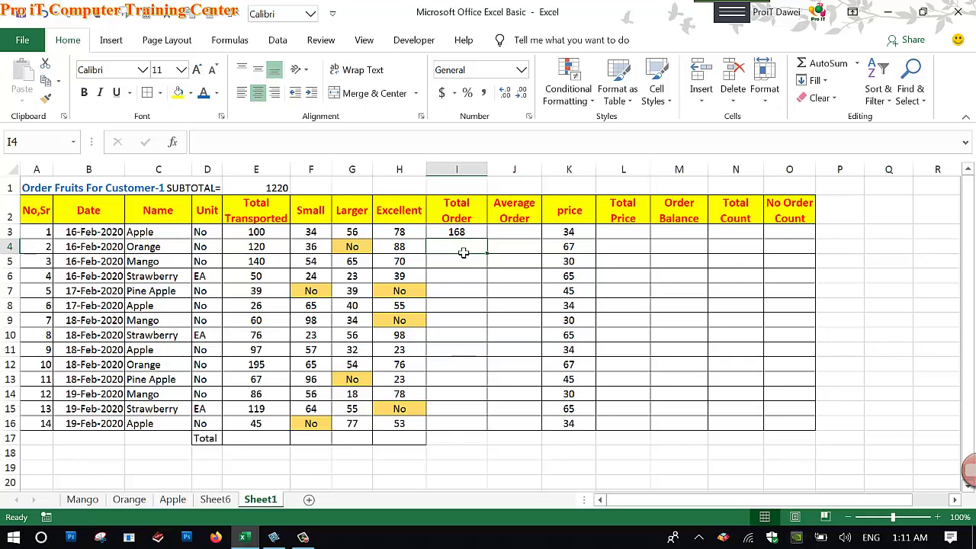
text(=)
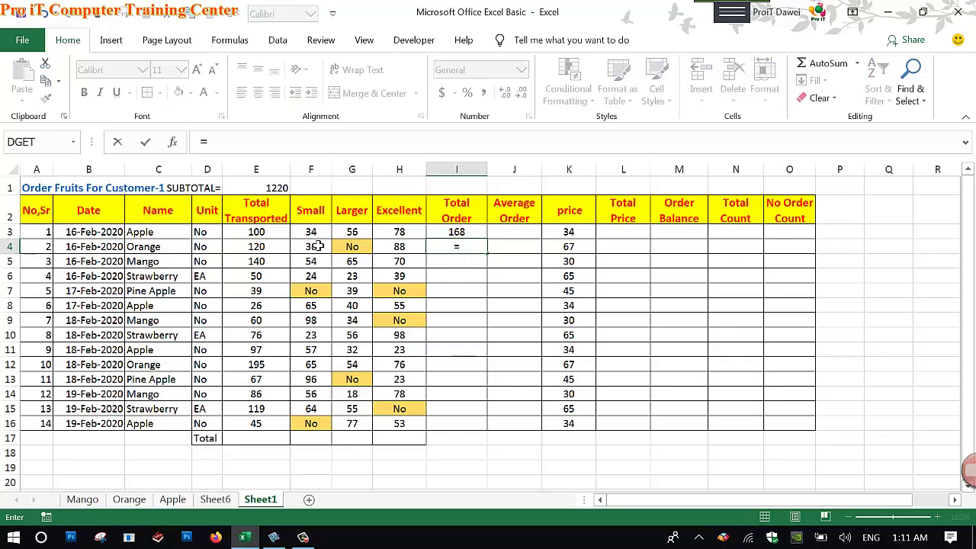
click(318, 250)
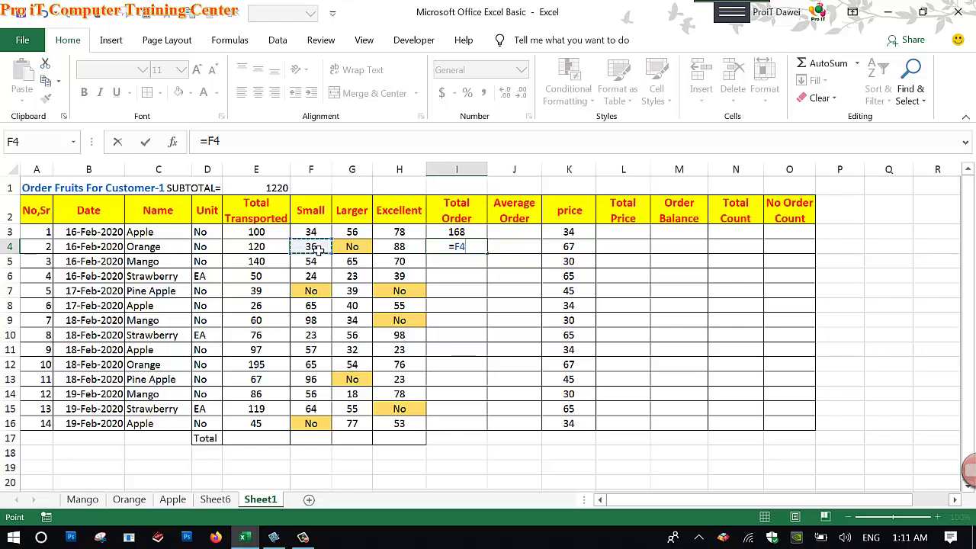
text(+)
click(358, 252)
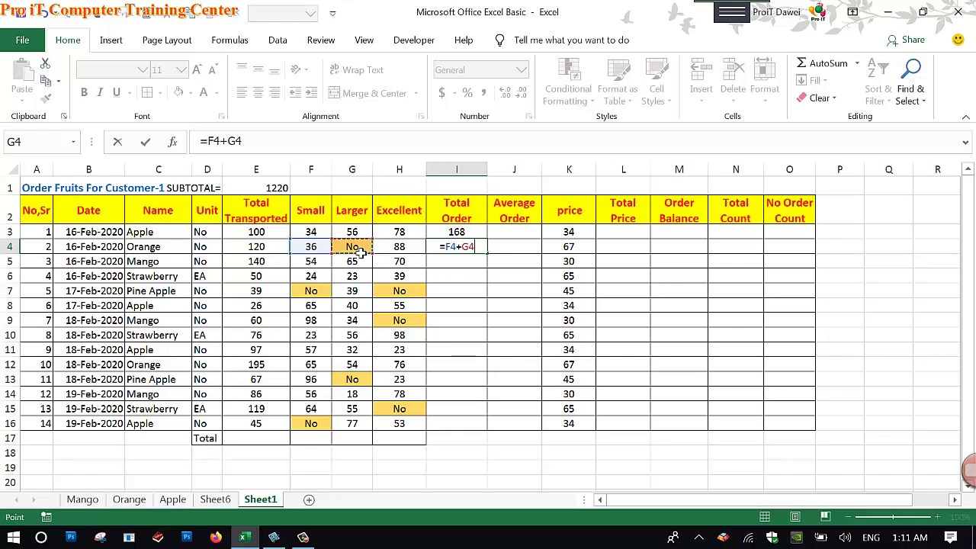
text(+)
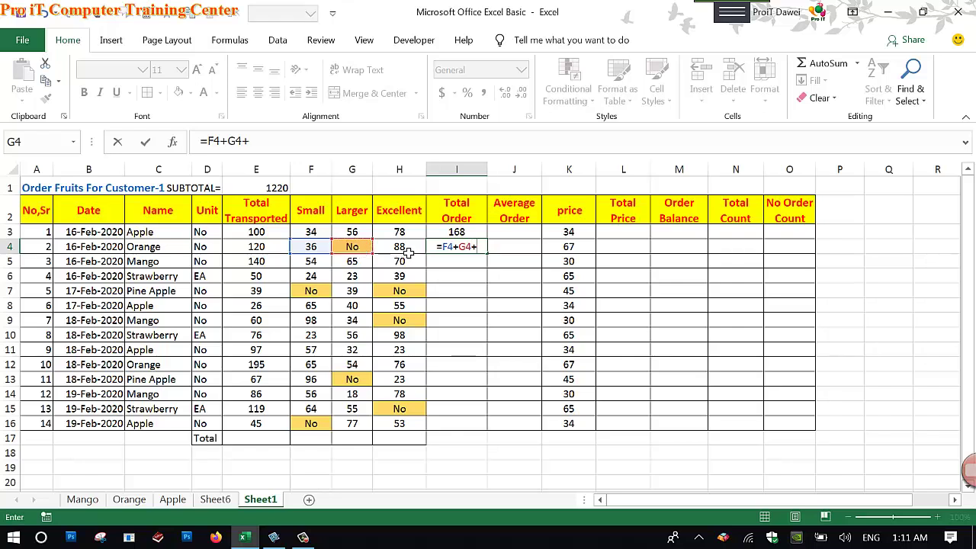
click(409, 254)
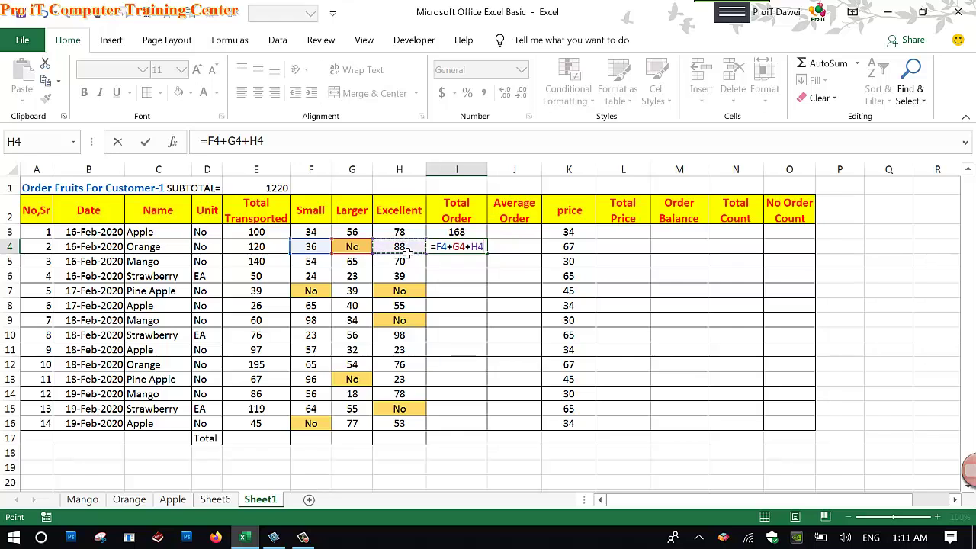
text(+)
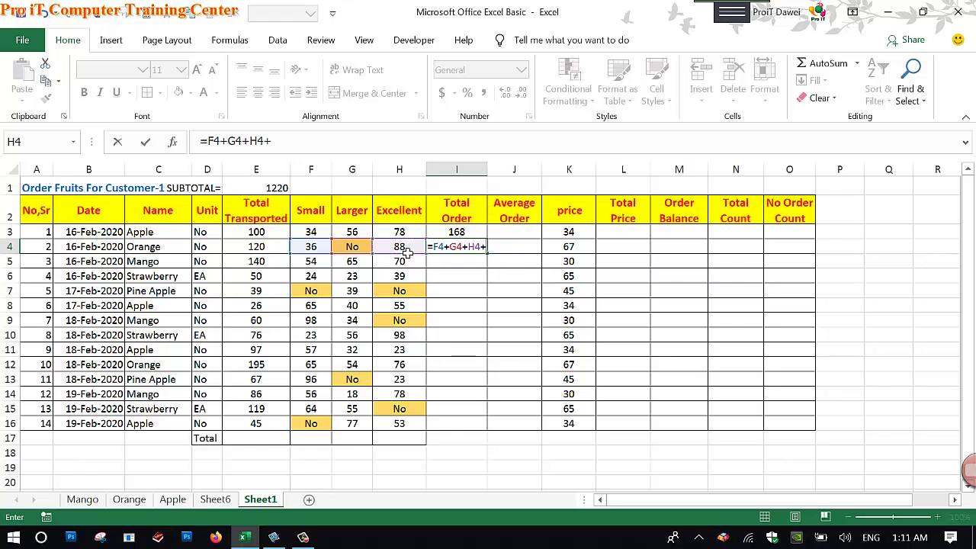
key(BackSpace)
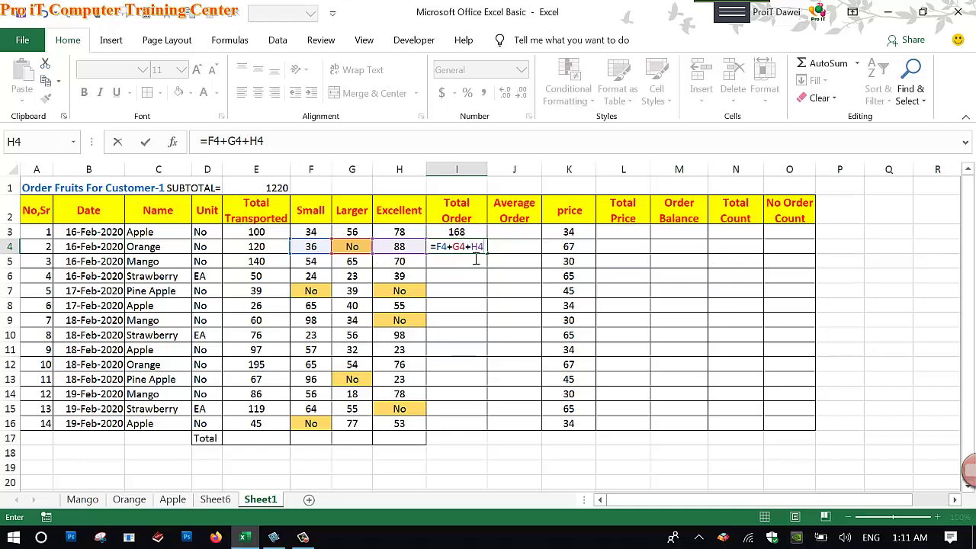
key(Return)
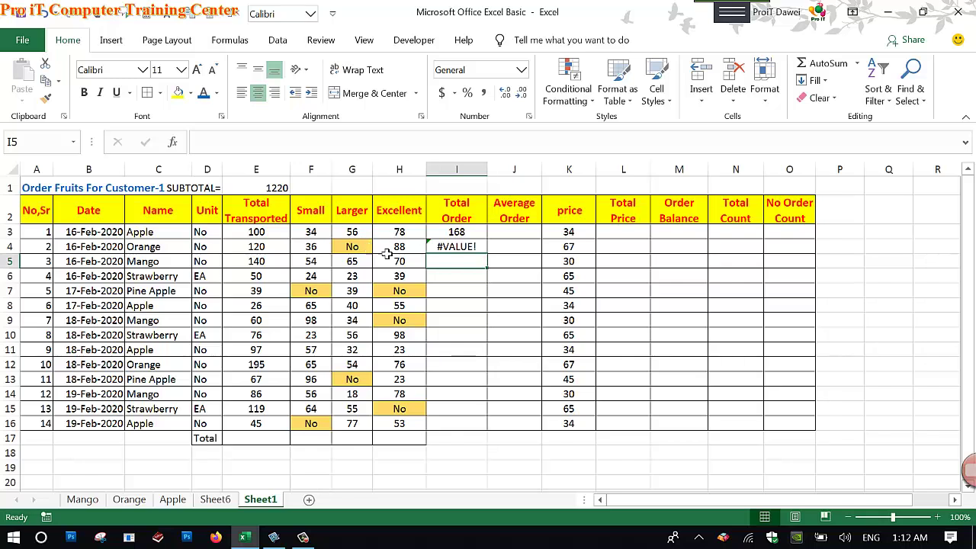
- Fix the #VALUE! error by deleting the No text from G4, so I4 shows 124
click(453, 248)
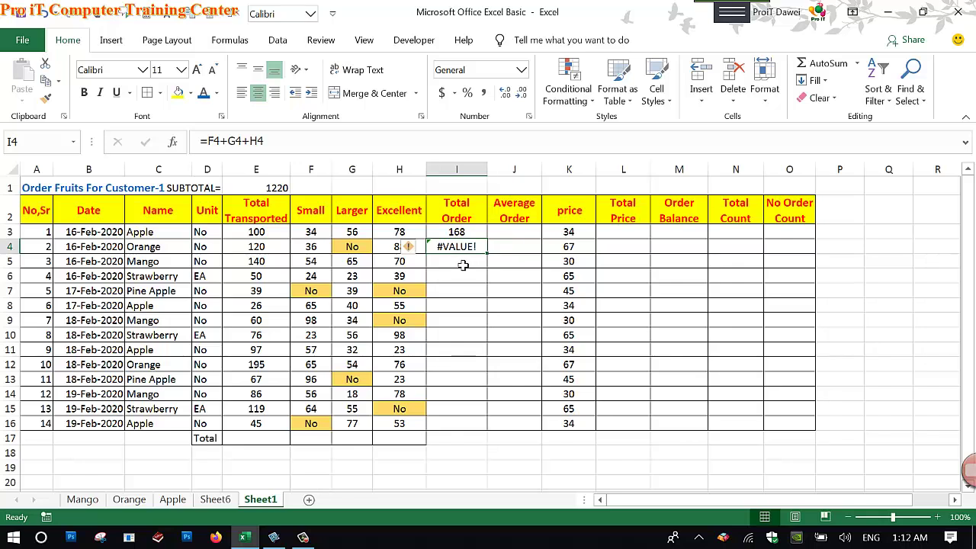
key(BackSpace)
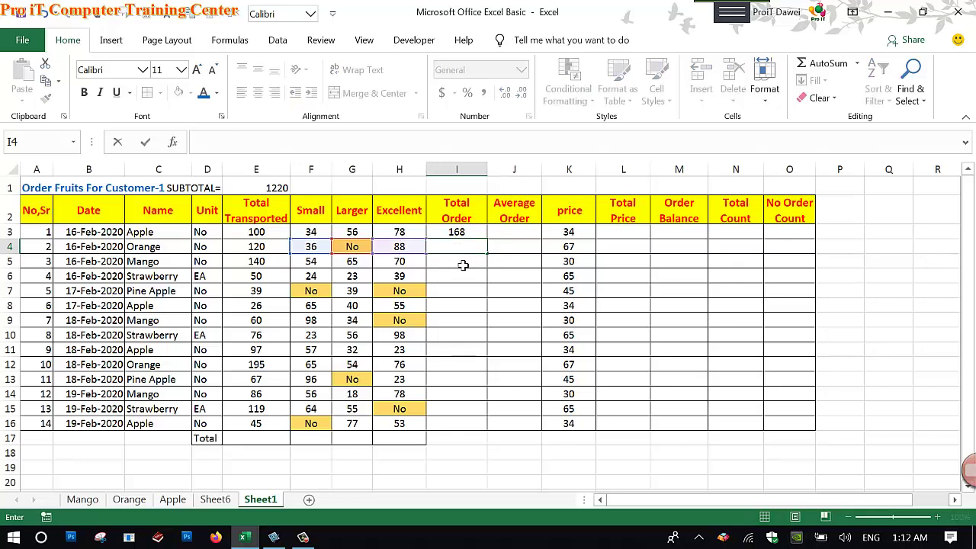
key(Escape)
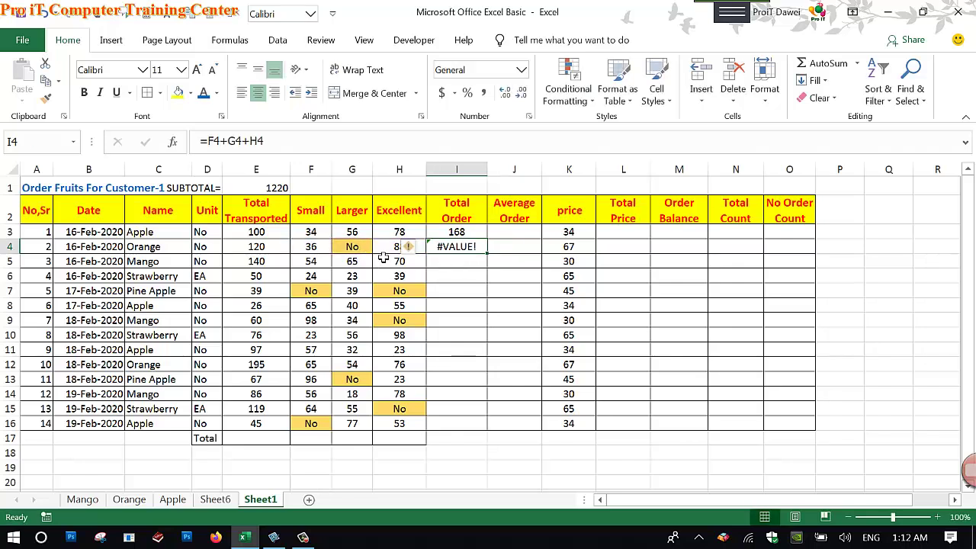
click(358, 250)
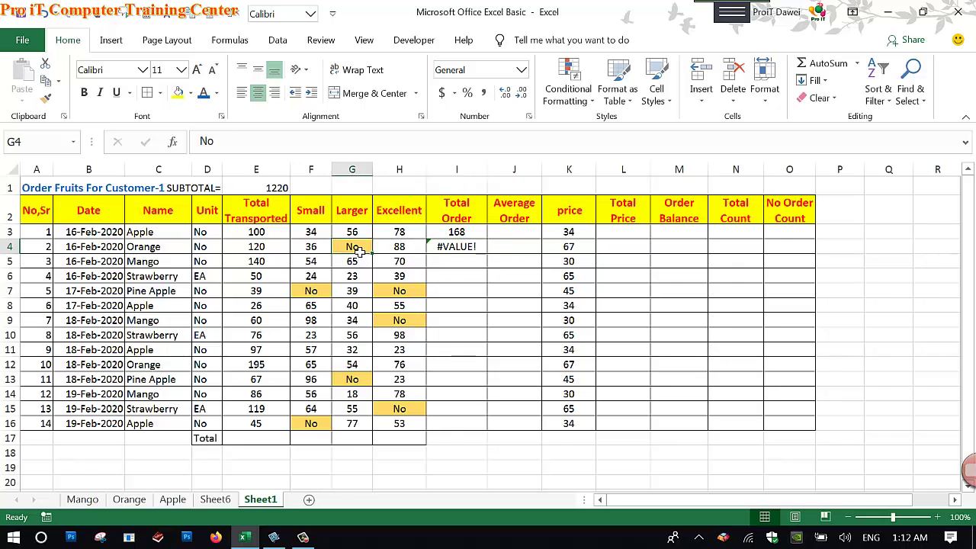
key(Delete)
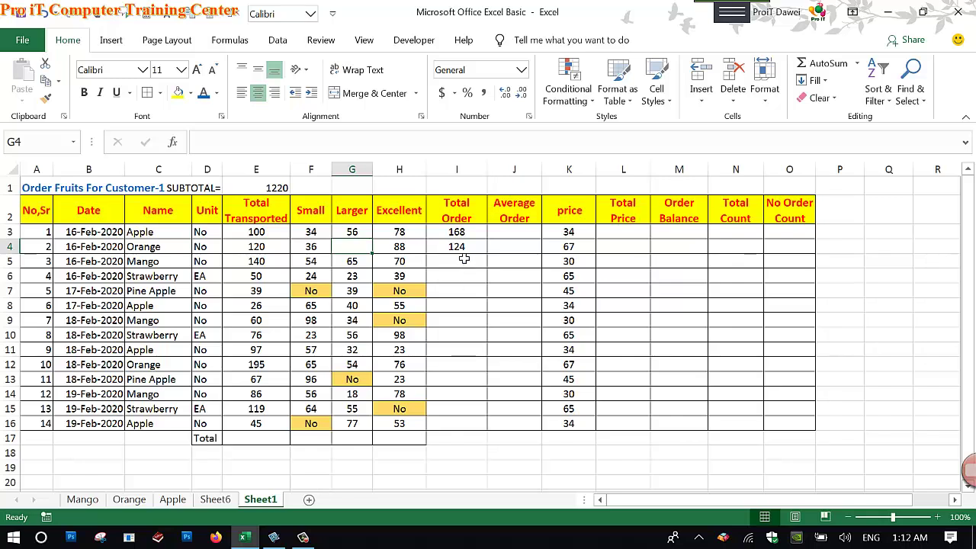
click(462, 249)
- Put No back into G4
click(355, 253)
click(445, 250)
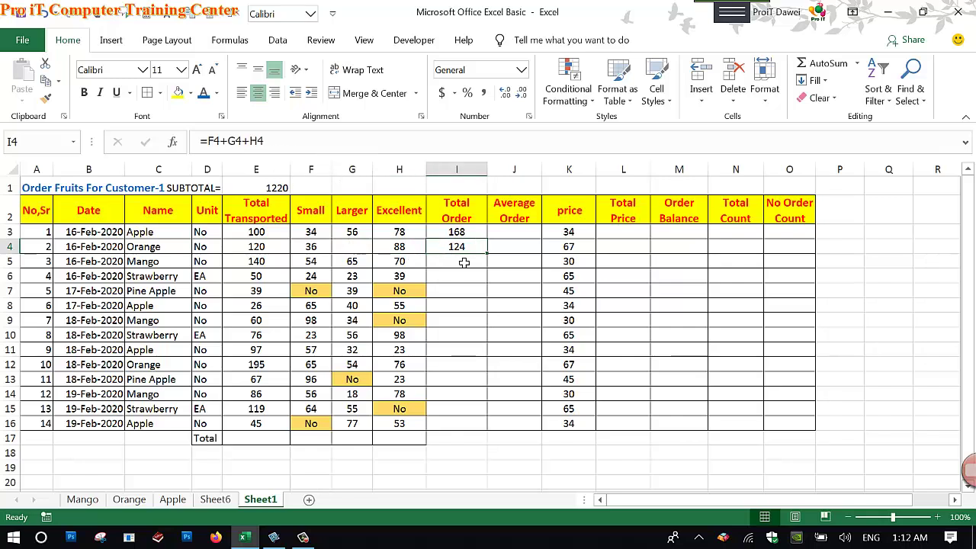
click(358, 250)
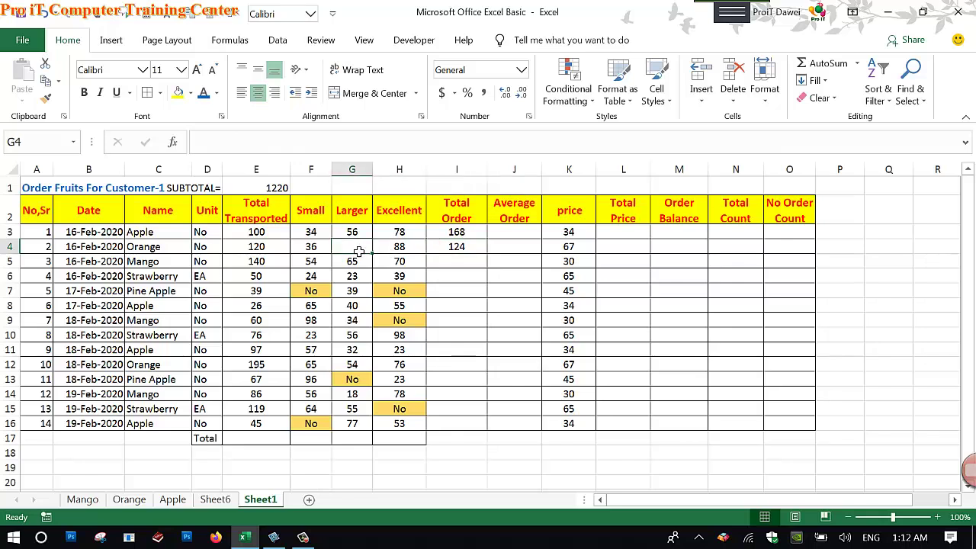
text(No)
key(Return)
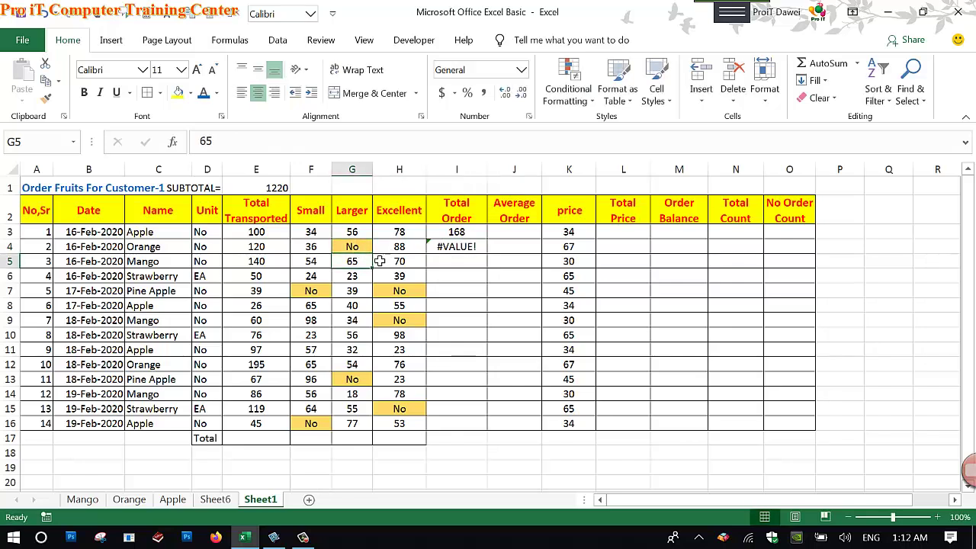
- Clear the failing formula from I4, leaving it blank
click(466, 250)
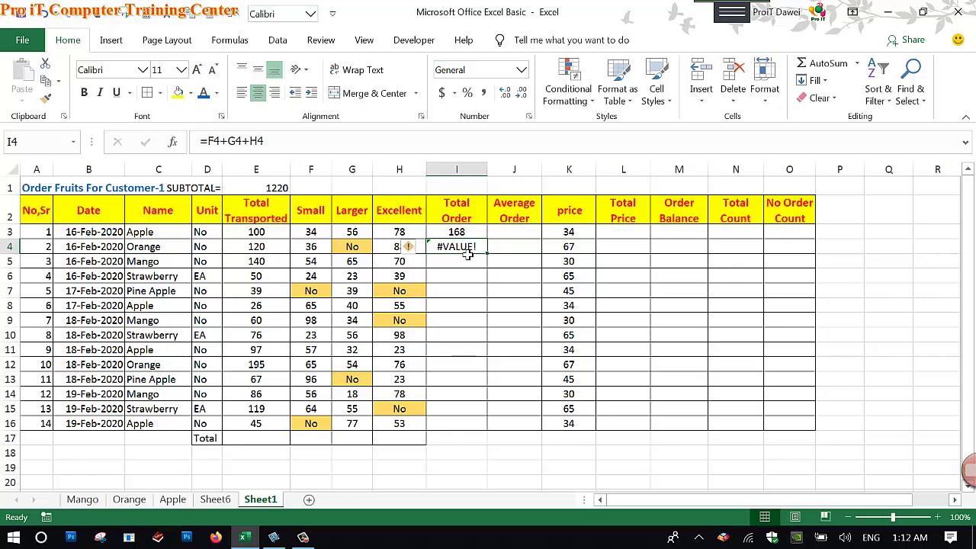
text(=)
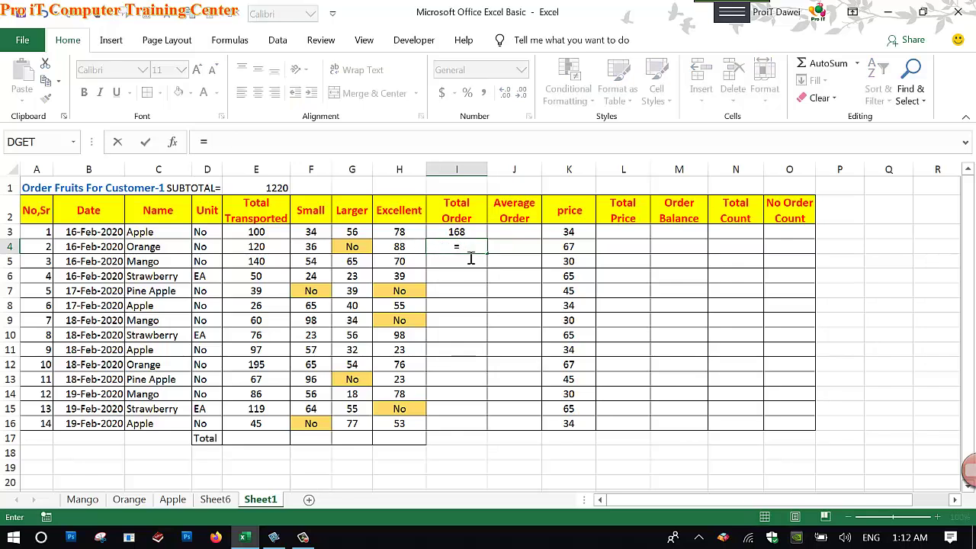
key(BackSpace)
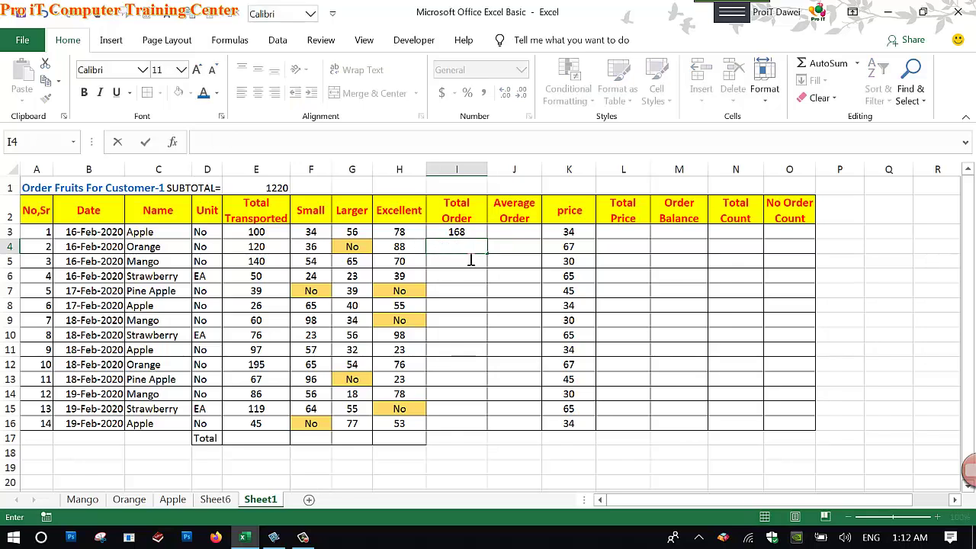
key(Escape)
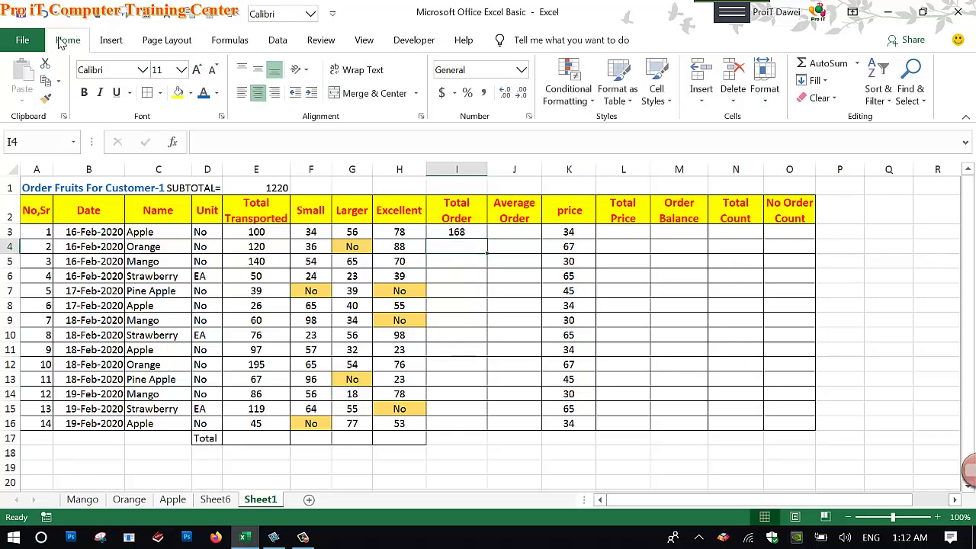
- Use AutoSum to enter =SUM(F4:H4) in I4
click(857, 64)
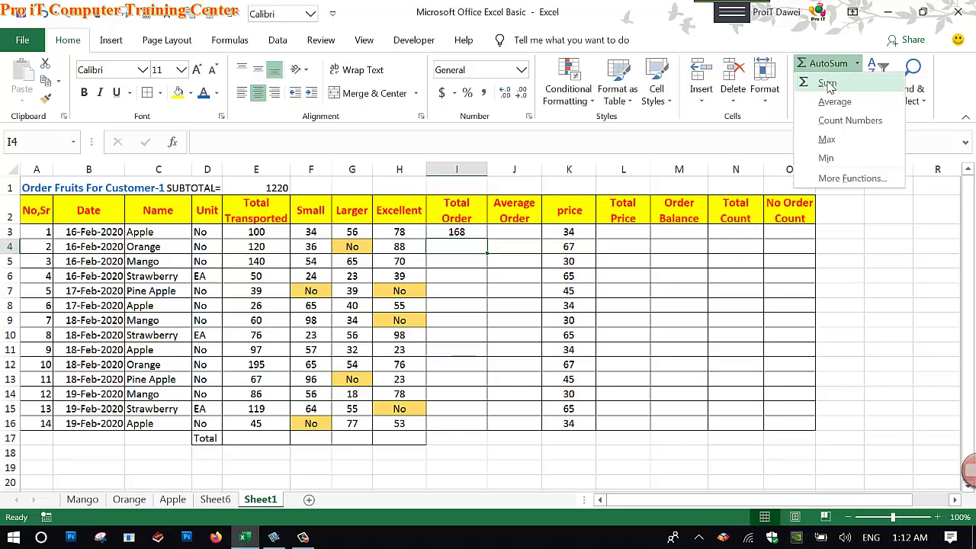
click(829, 85)
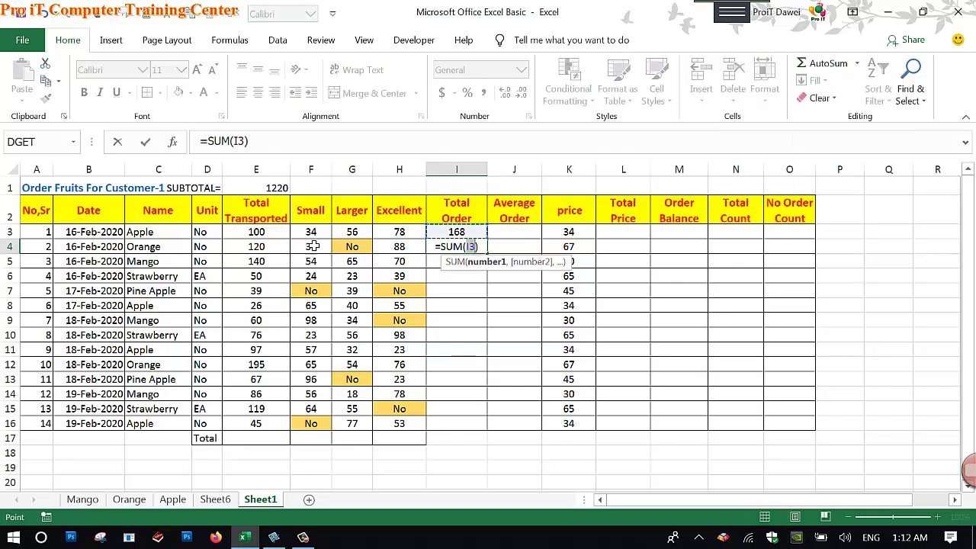
drag(311, 246, 404, 251)
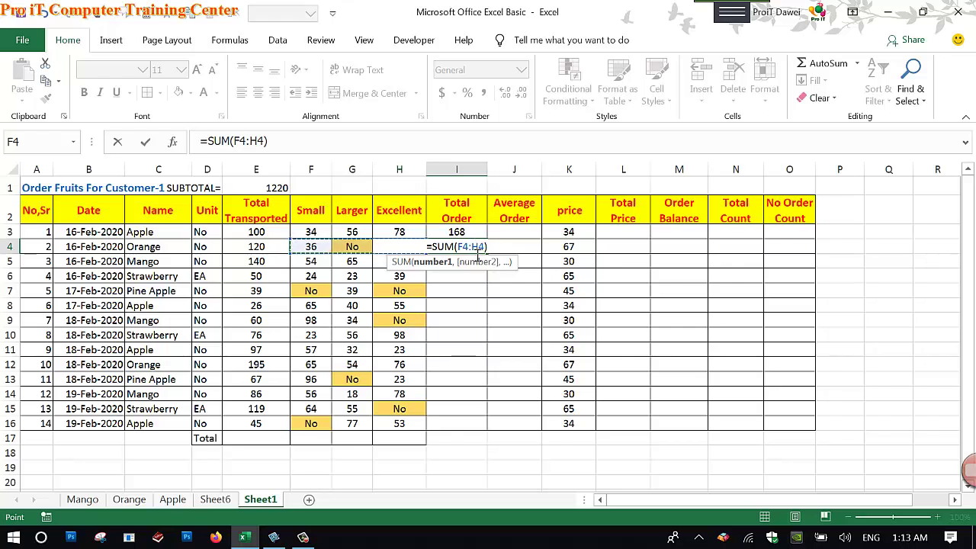
key(F2)
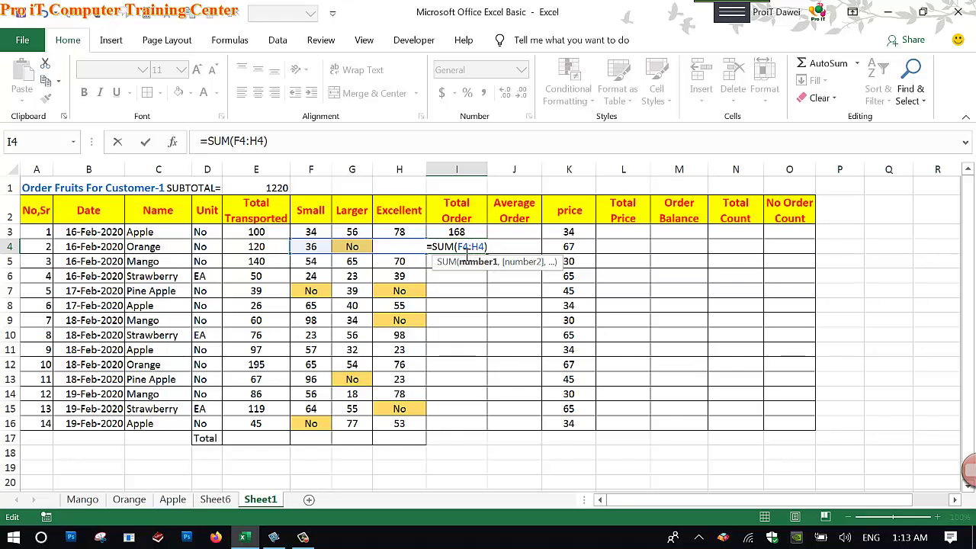
click(461, 247)
double_click(479, 247)
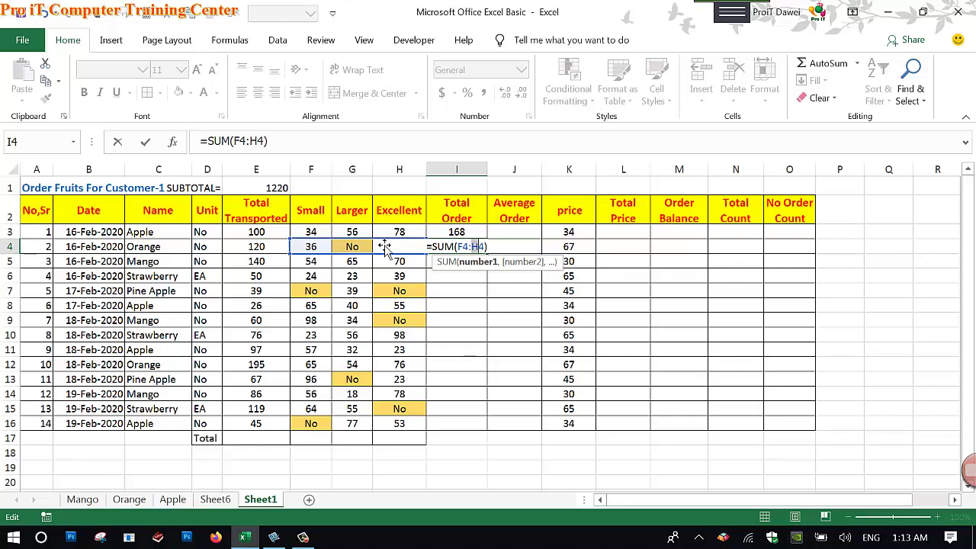
click(460, 248)
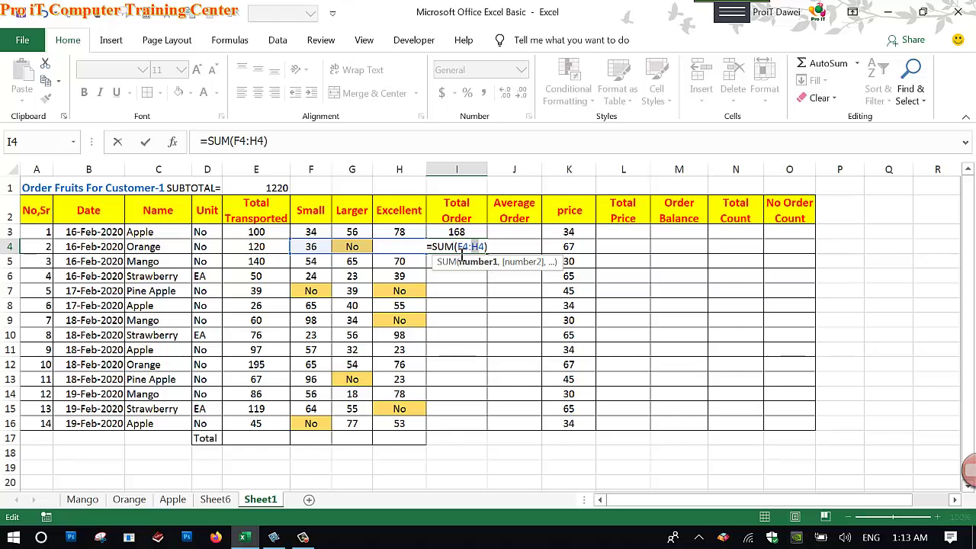
key(Return)
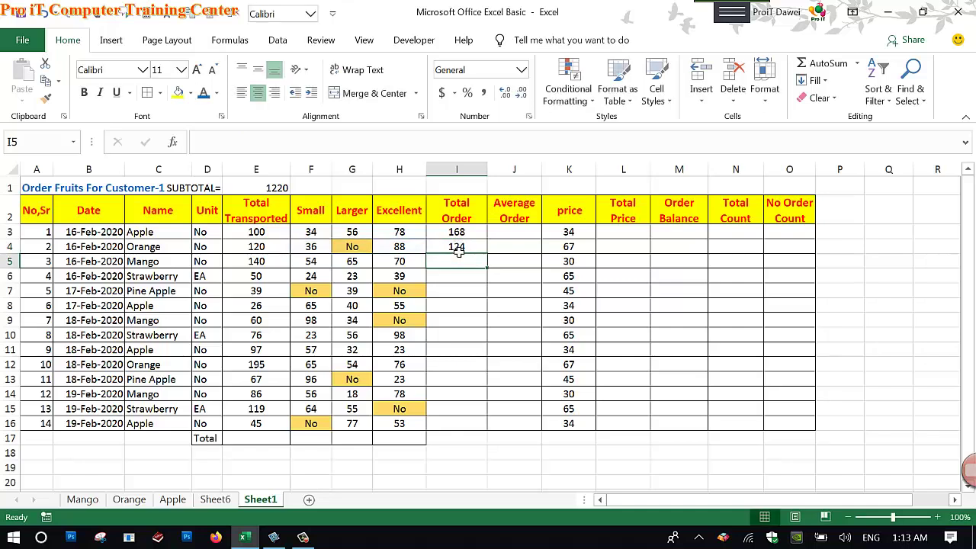
- Check that I4 shows 124 despite the No entries in G4, F7 and the Excellent column
click(458, 247)
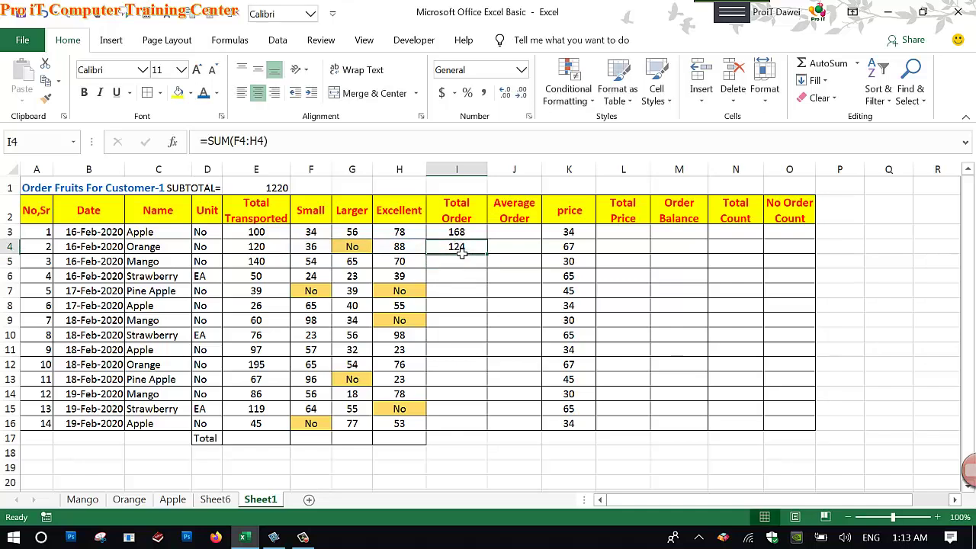
click(353, 248)
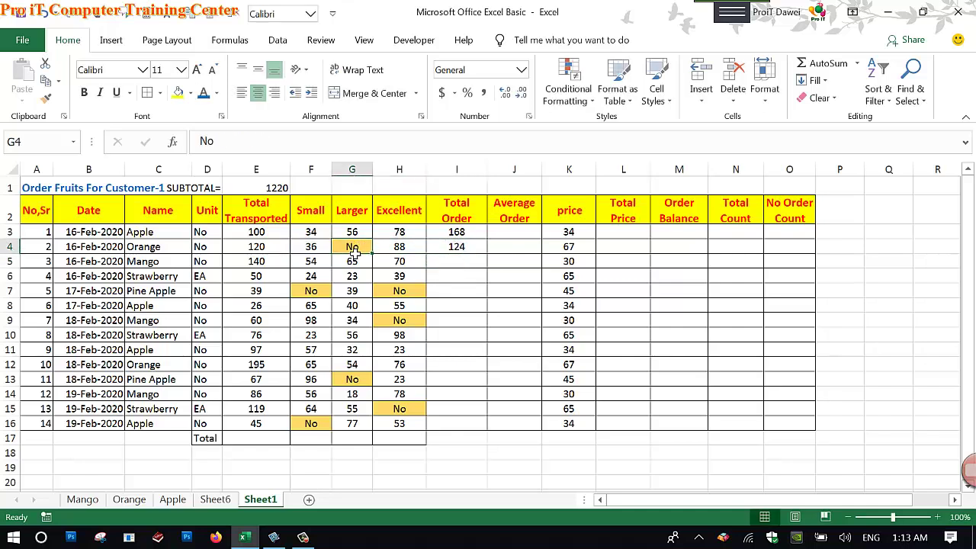
click(325, 292)
click(410, 293)
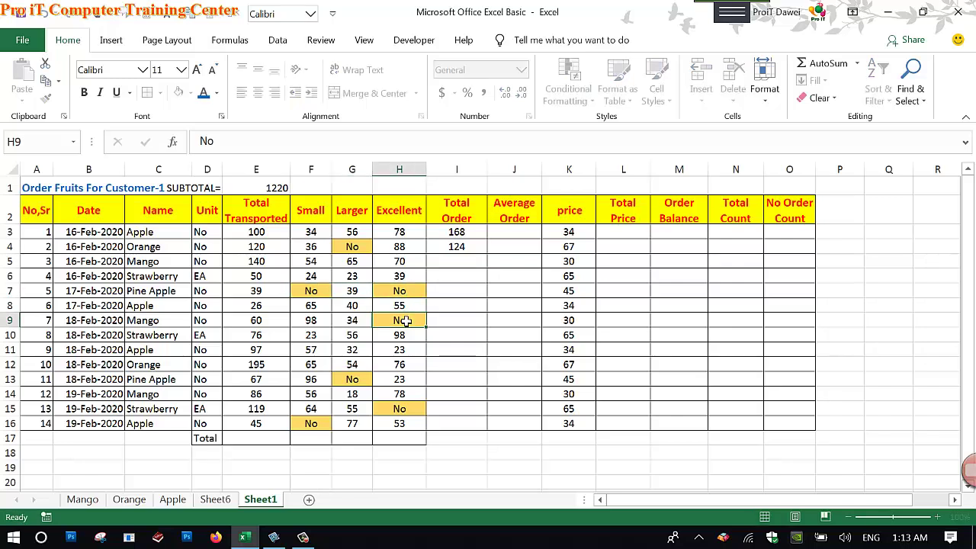
click(465, 252)
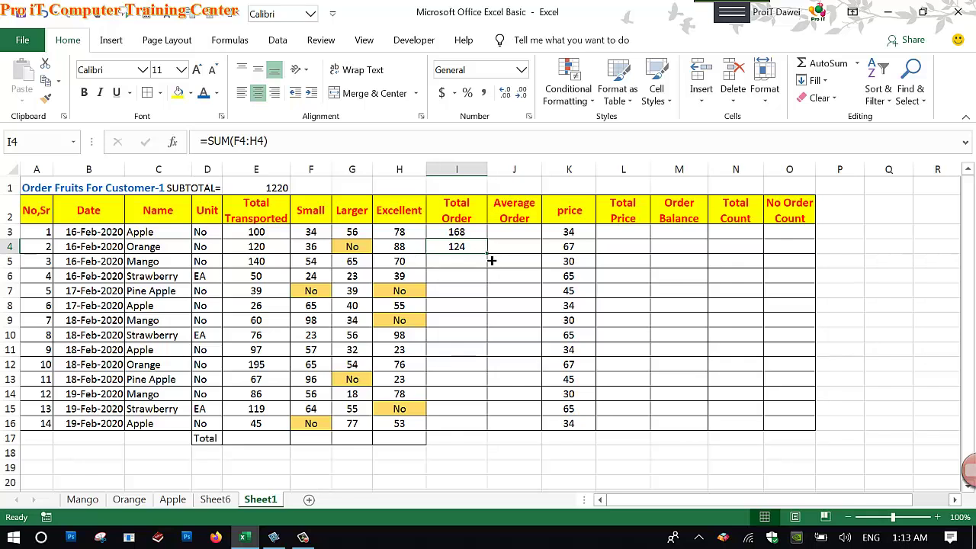
- Fill the SUM formula from I4 down to I16 and verify I15 holds =SUM(F15:H15)
drag(492, 261, 498, 398)
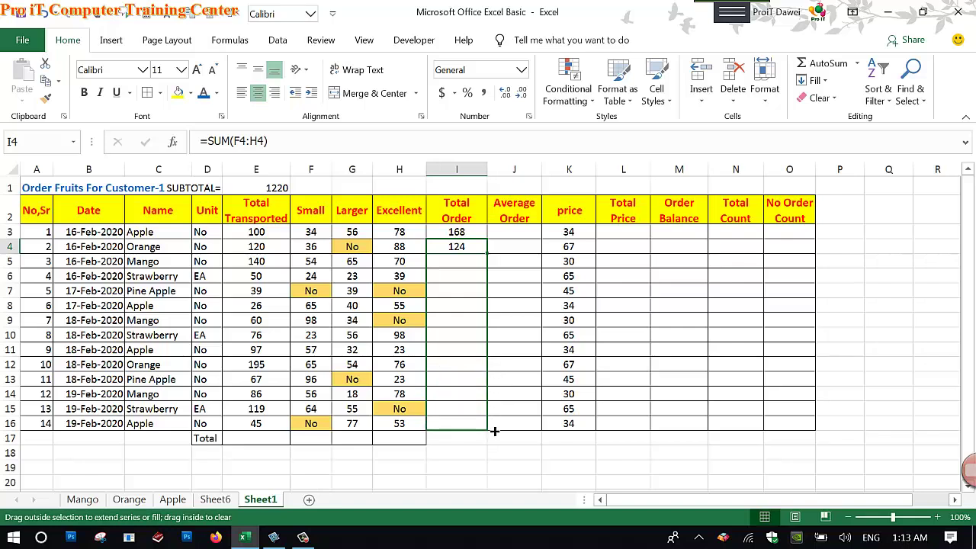
drag(498, 398, 494, 432)
click(466, 261)
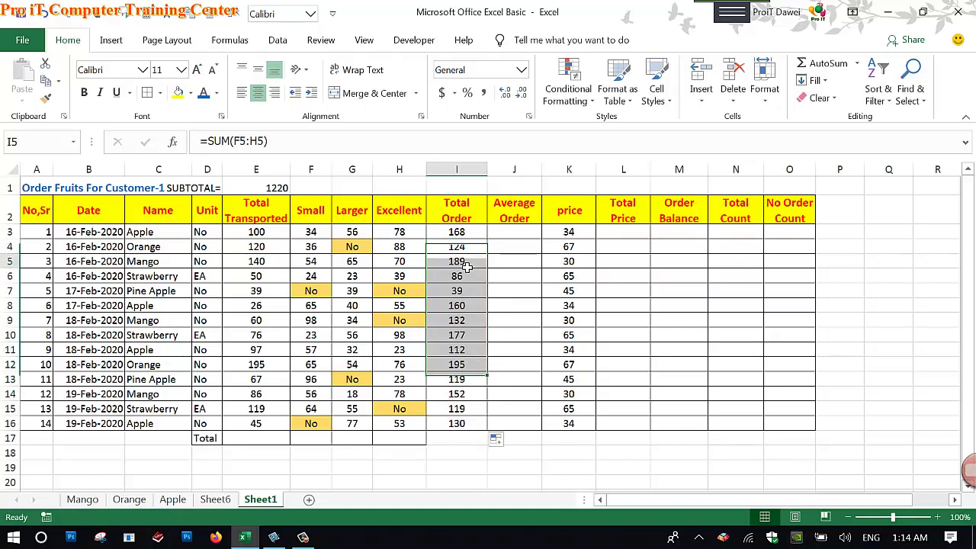
click(462, 282)
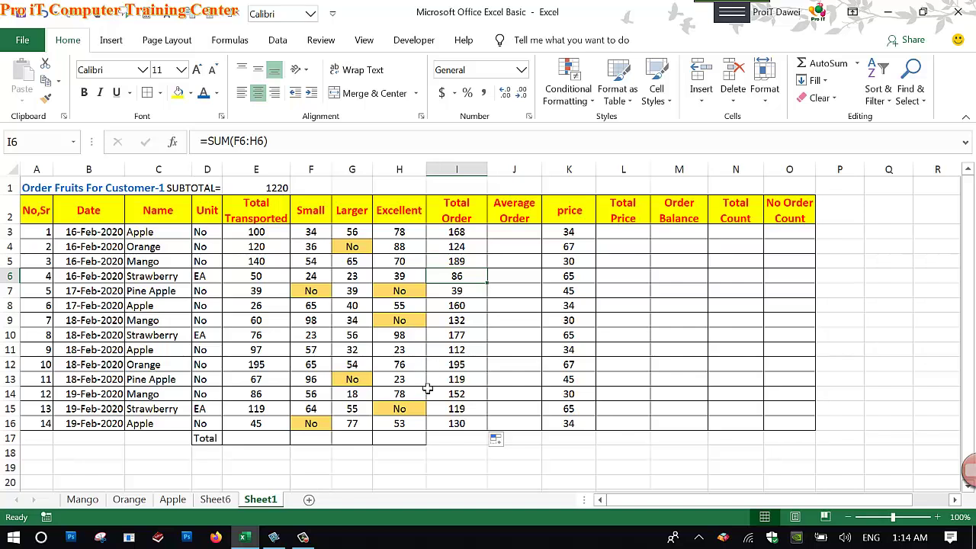
click(450, 409)
key(F2)
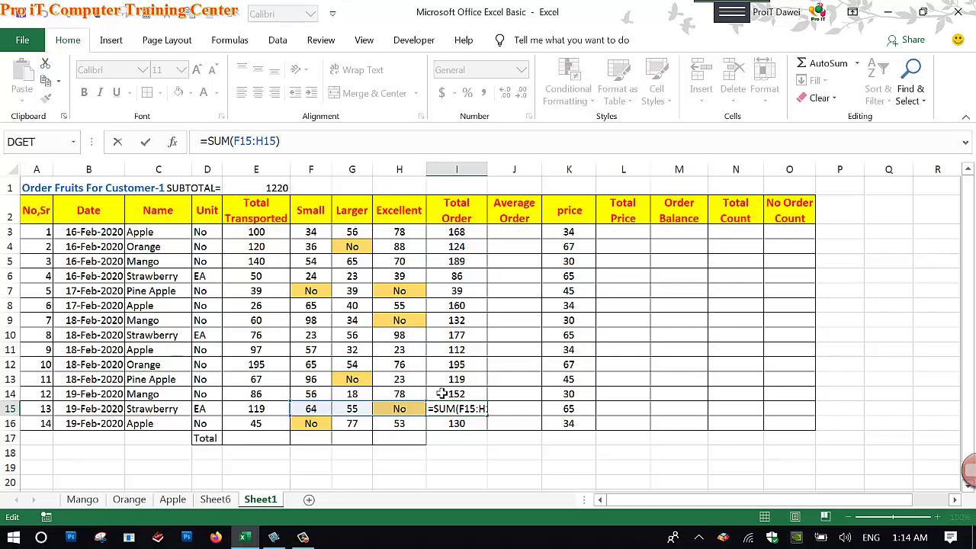
key(Return)
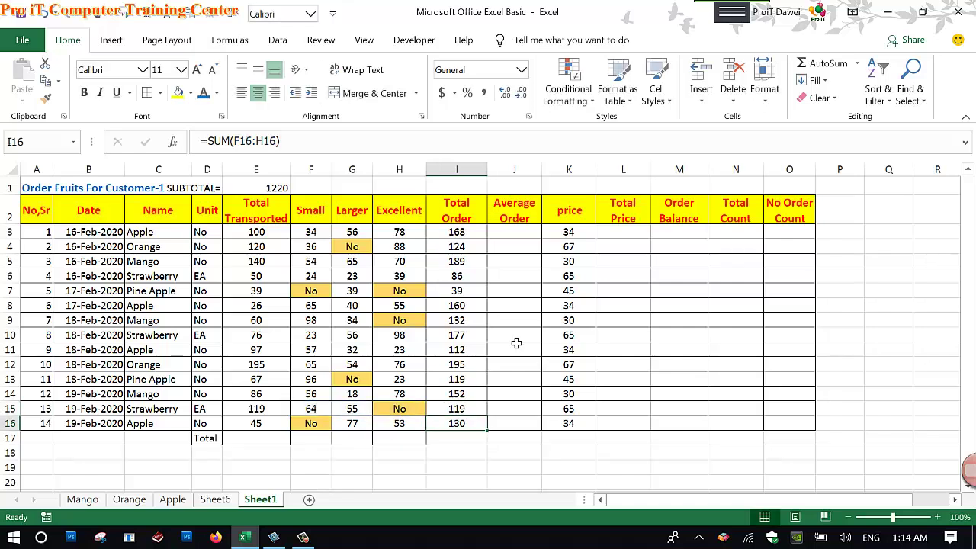
click(523, 237)
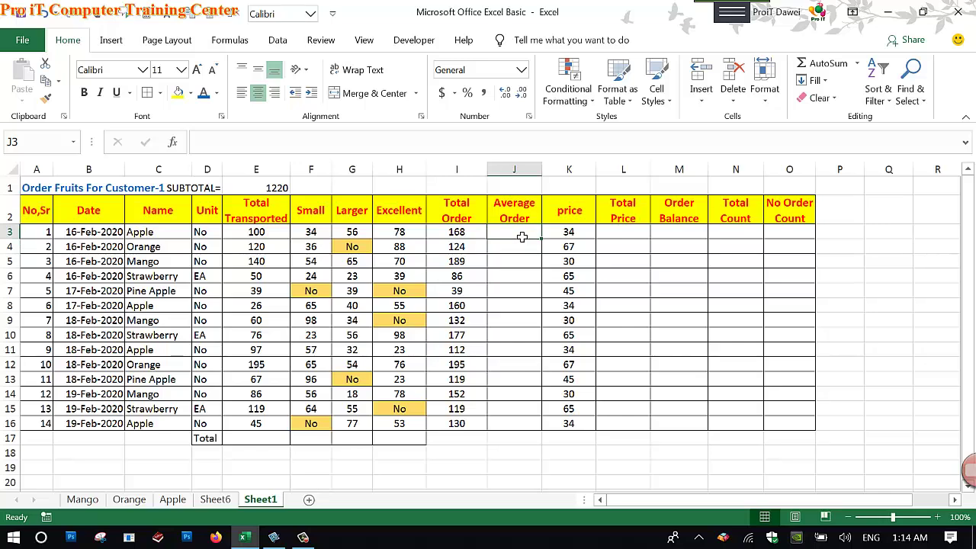
- Enter =AVERAGE(I3) in J3, showing 168
text(=a)
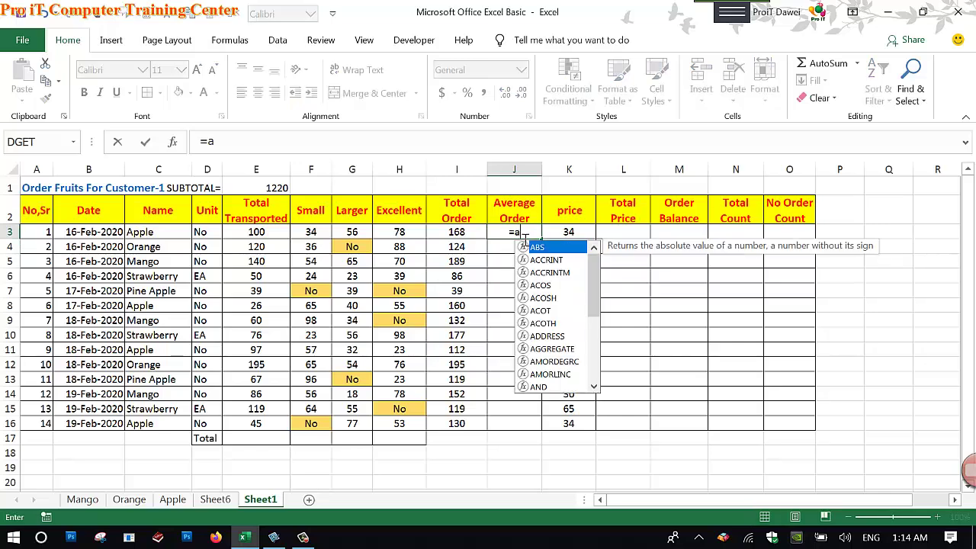
text(vera)
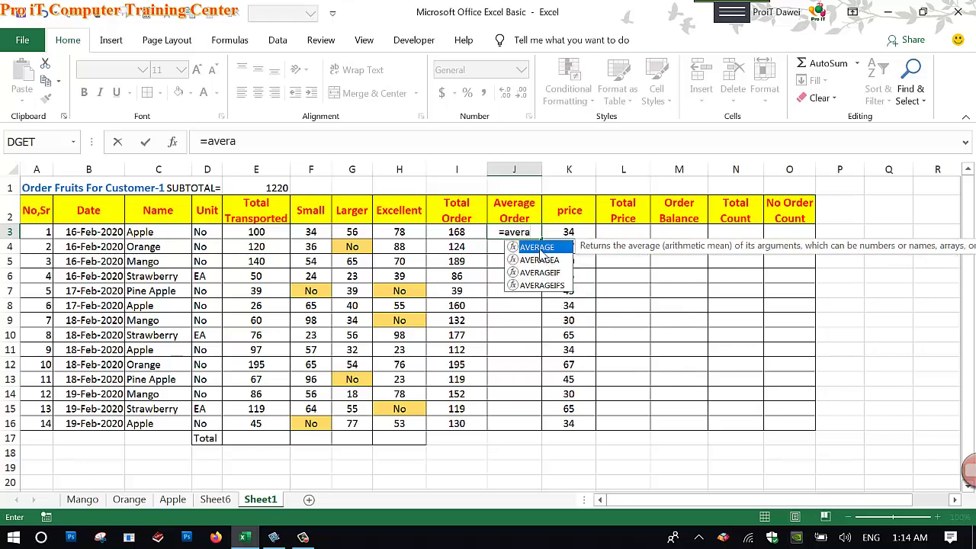
double_click(541, 248)
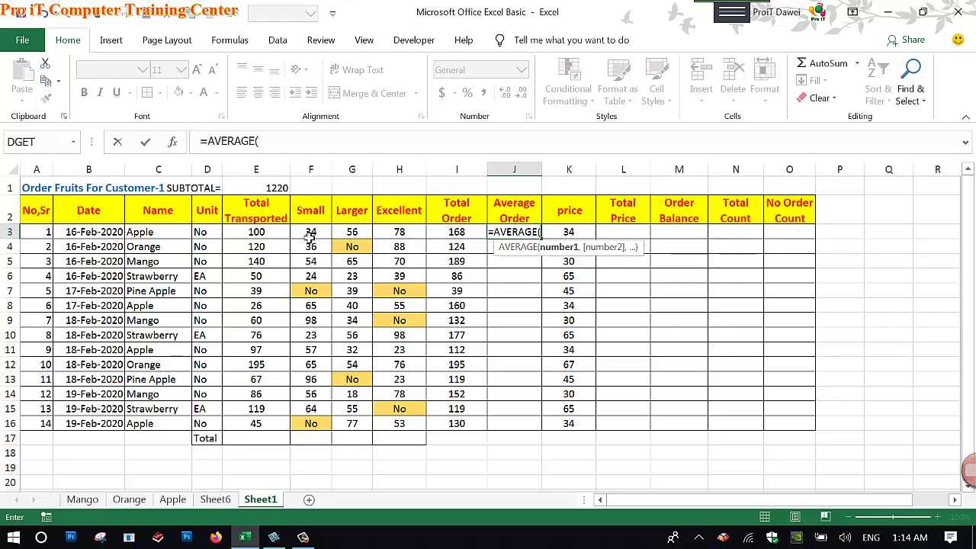
click(450, 237)
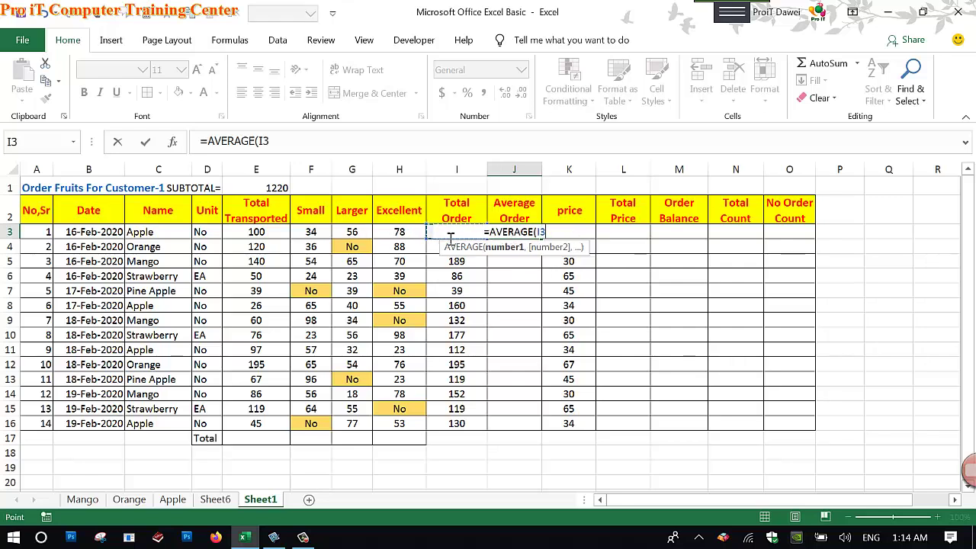
text(/)
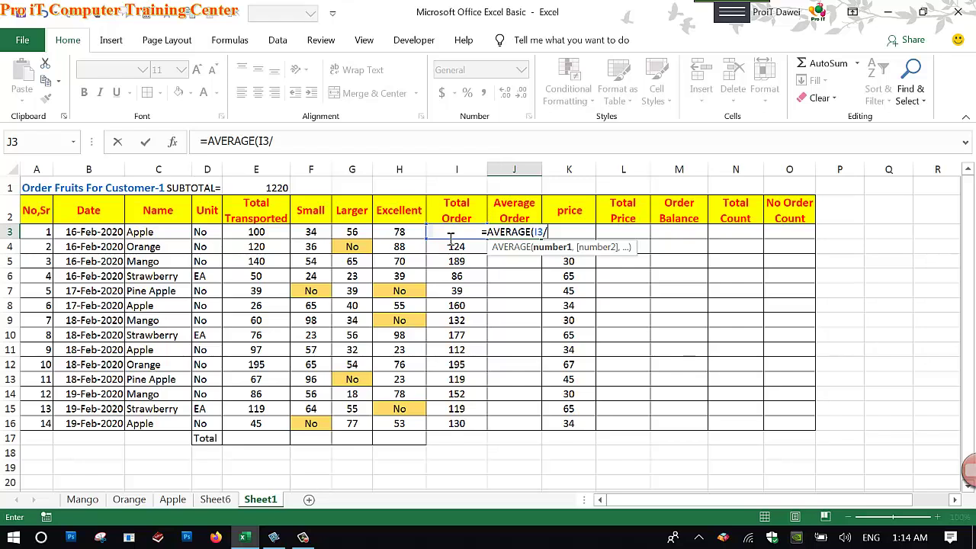
text(3)
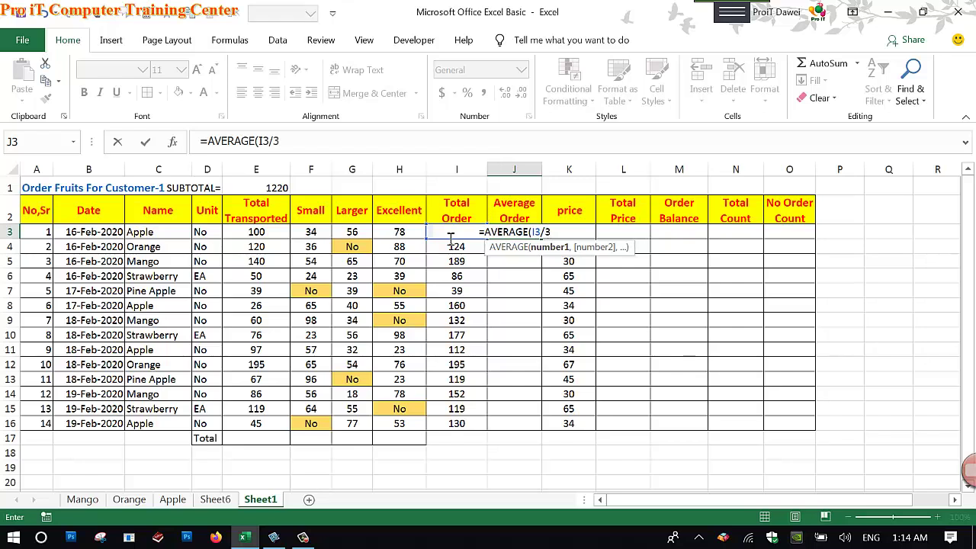
key(BackSpace)
key(BackSpace)
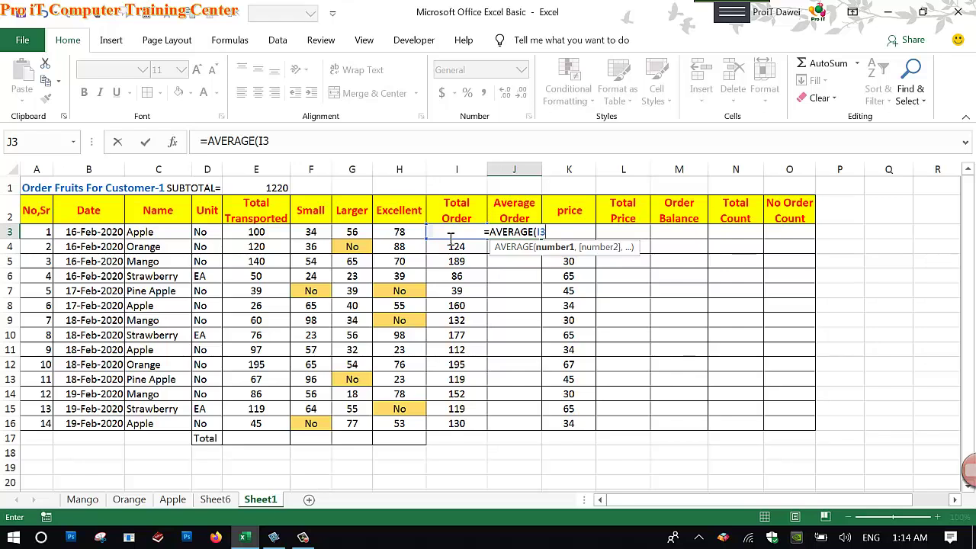
text())
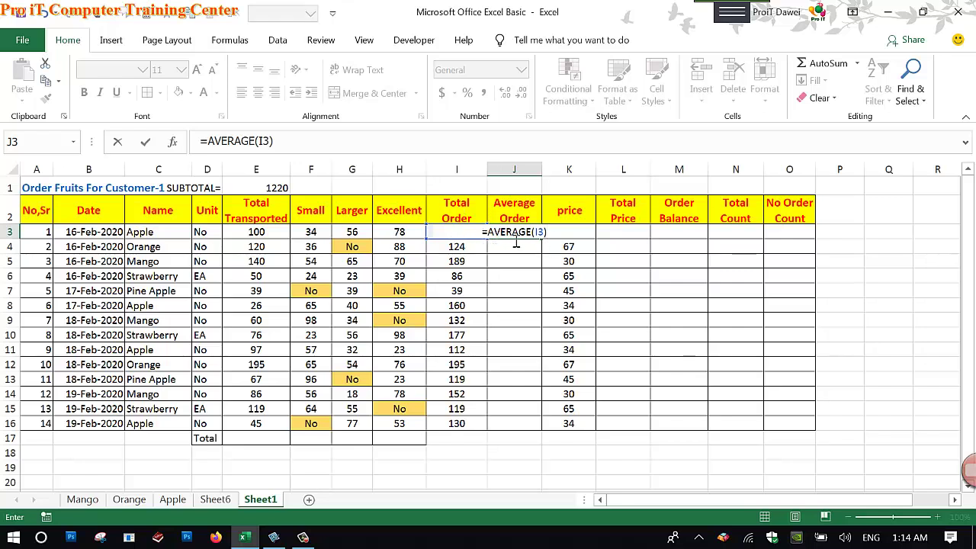
key(Return)
click(514, 235)
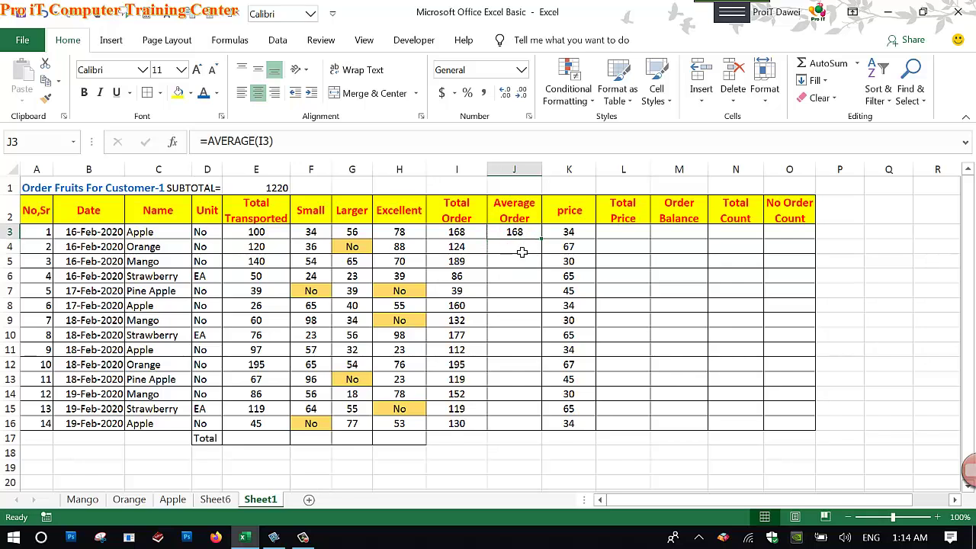
- Enter =I4/3 in J4, giving 41.333333
click(531, 250)
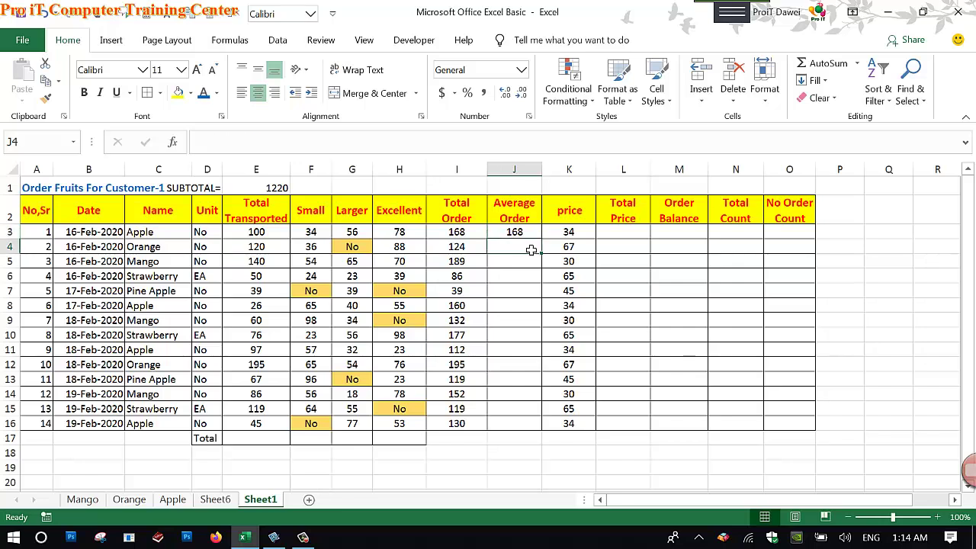
click(518, 233)
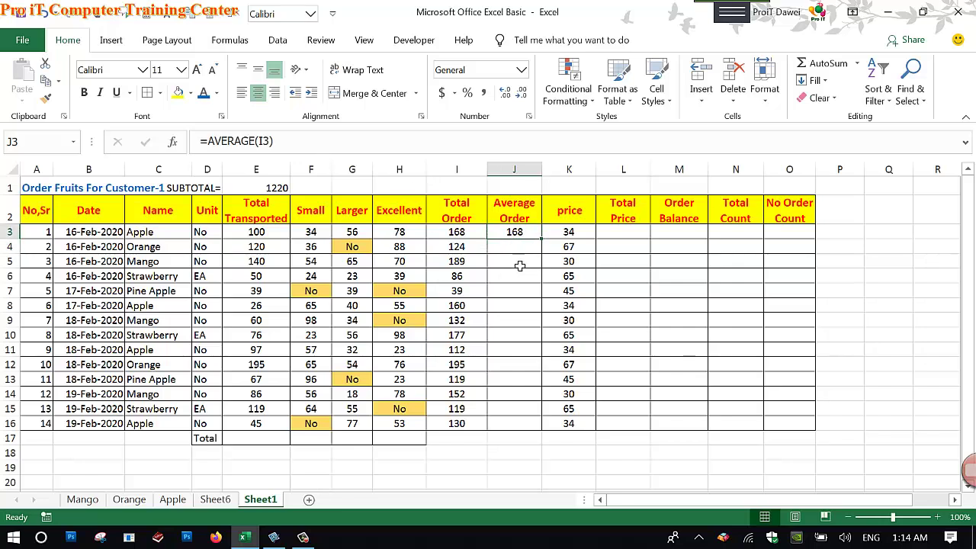
click(516, 253)
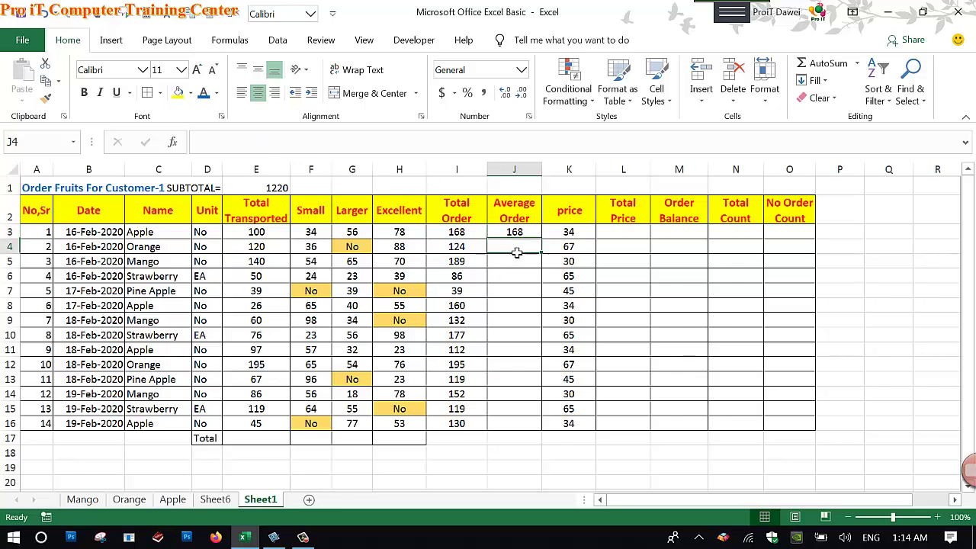
text(=)
click(469, 248)
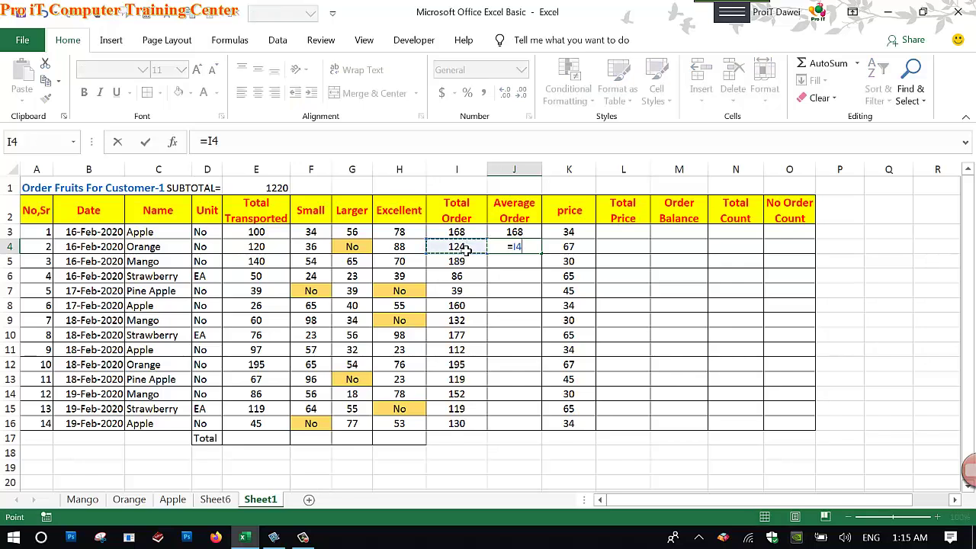
text(/3)
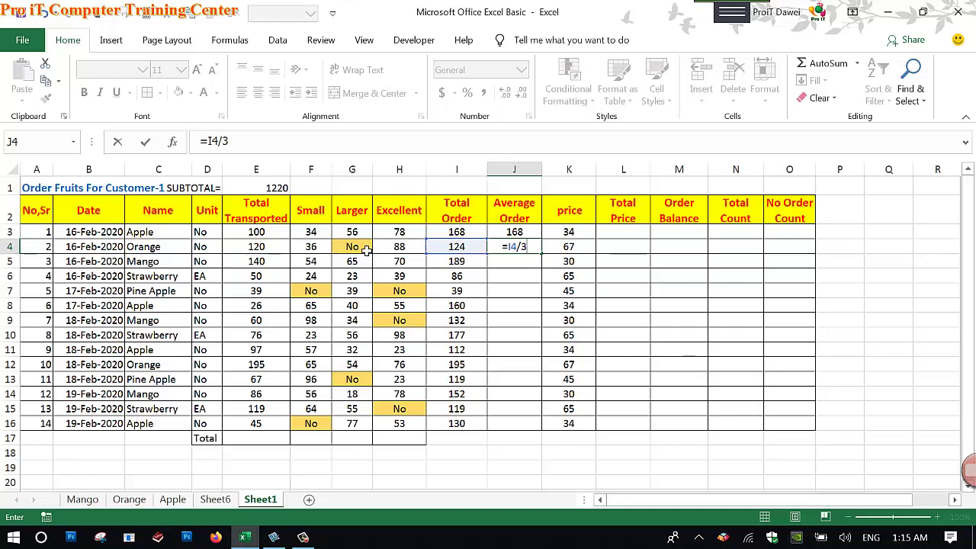
key(Return)
click(529, 252)
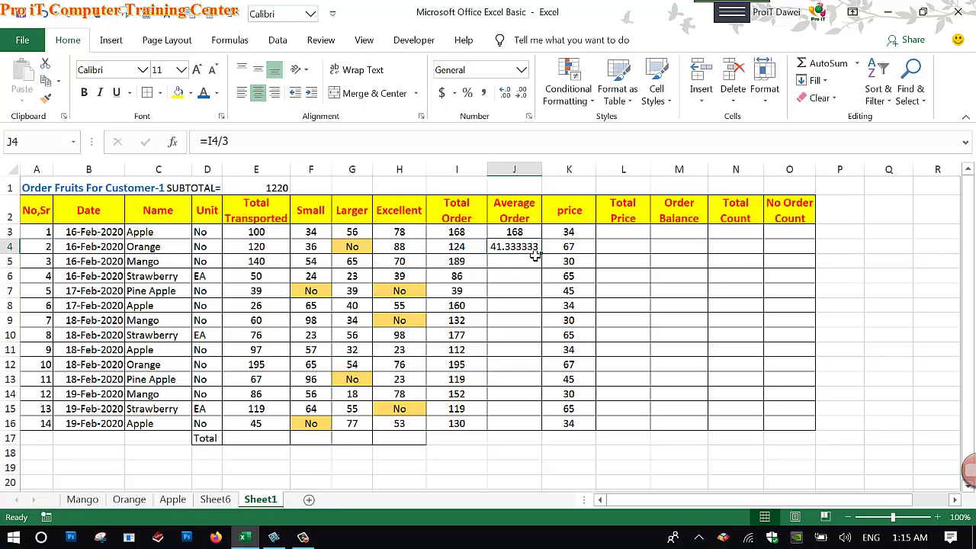
- Fill J4's formula down to J16 (43.333333) and cancel an accidental edit
drag(546, 261, 538, 424)
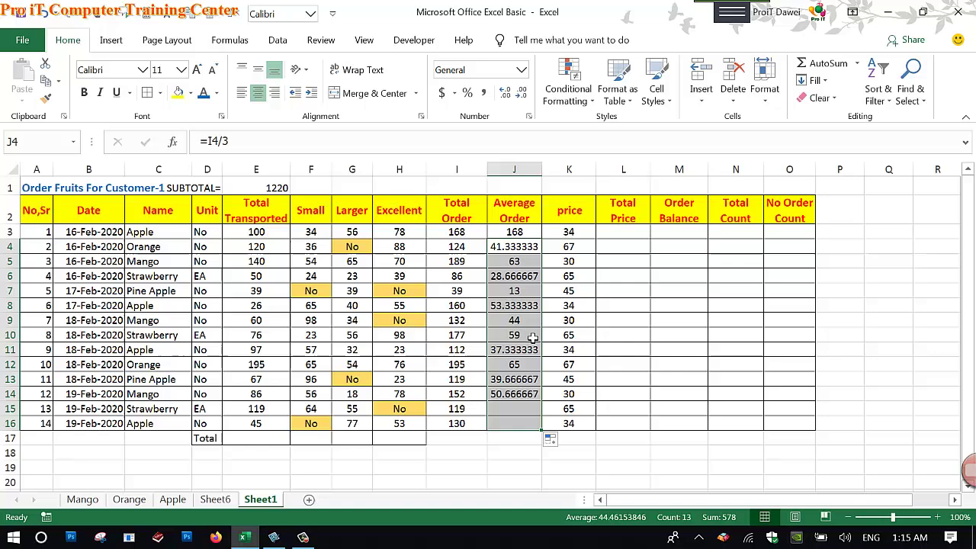
double_click(534, 246)
key(BackSpace)
drag(538, 252, 541, 257)
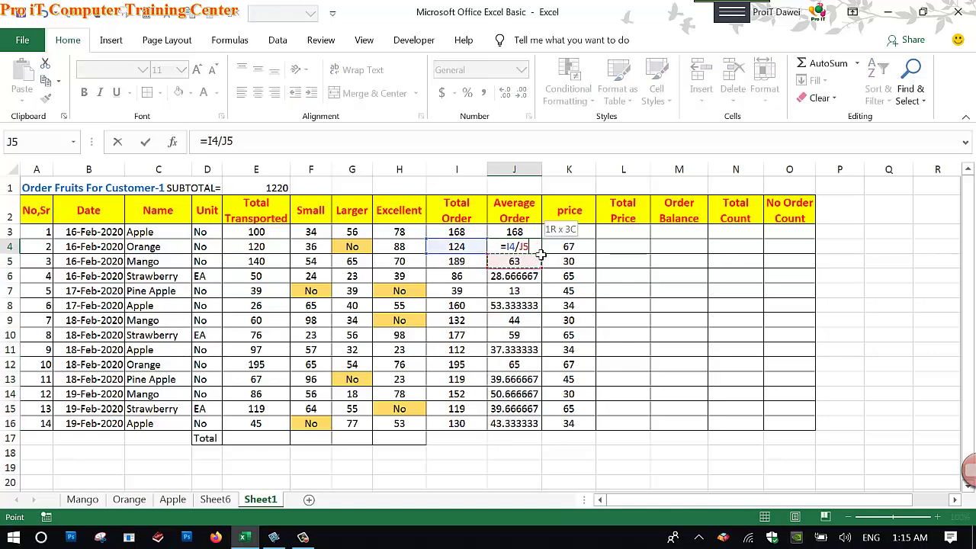
key(Escape)
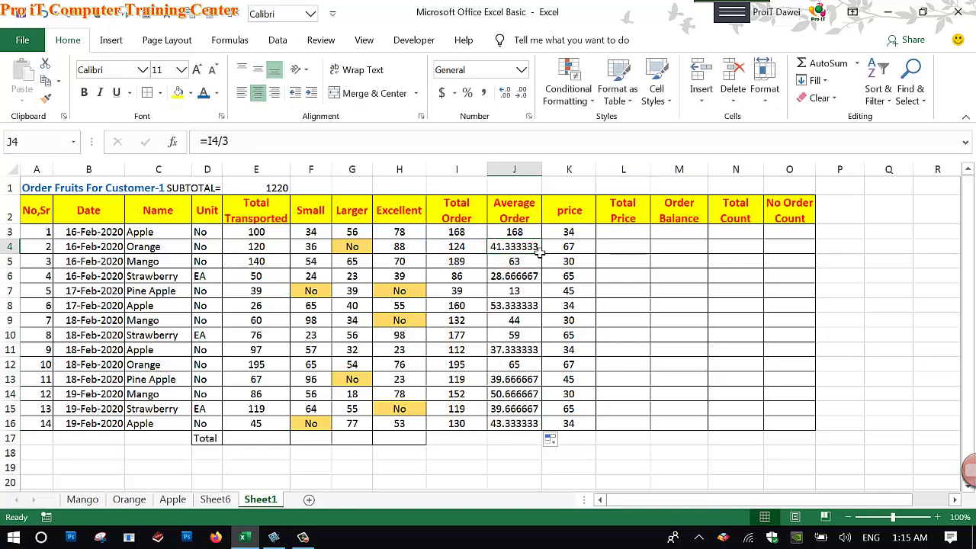
- Copy J4's divide-by-3 formula up into J3 and compare it with I3
drag(540, 253, 538, 234)
click(539, 235)
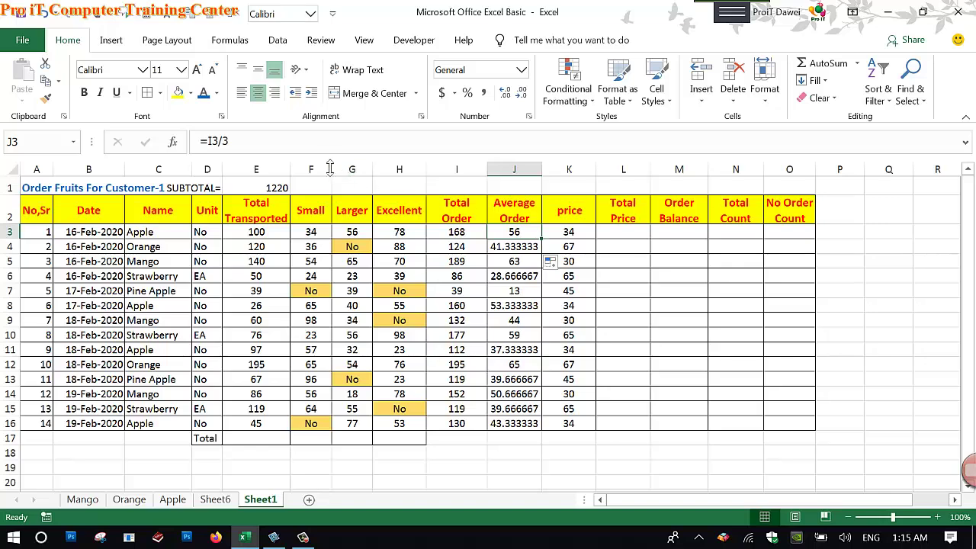
key(F2)
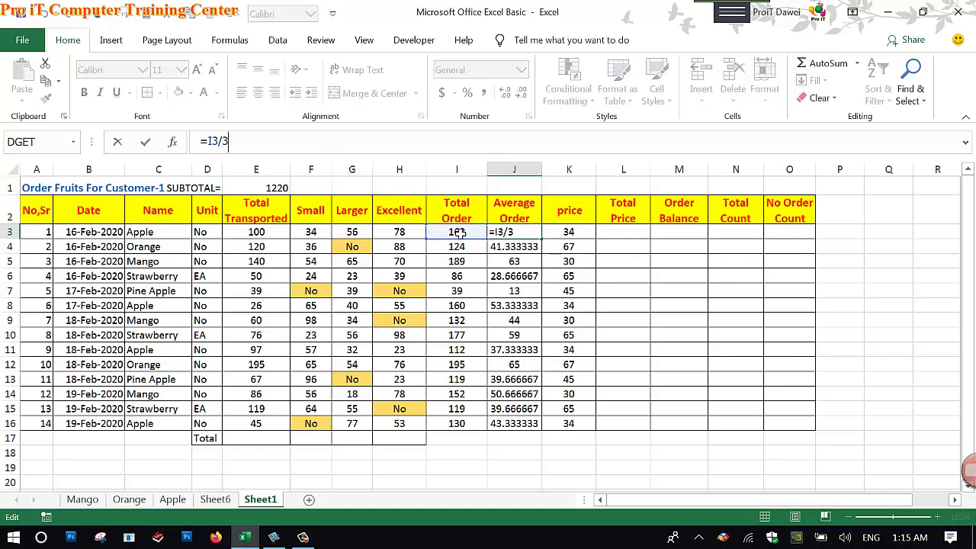
key(Return)
click(514, 234)
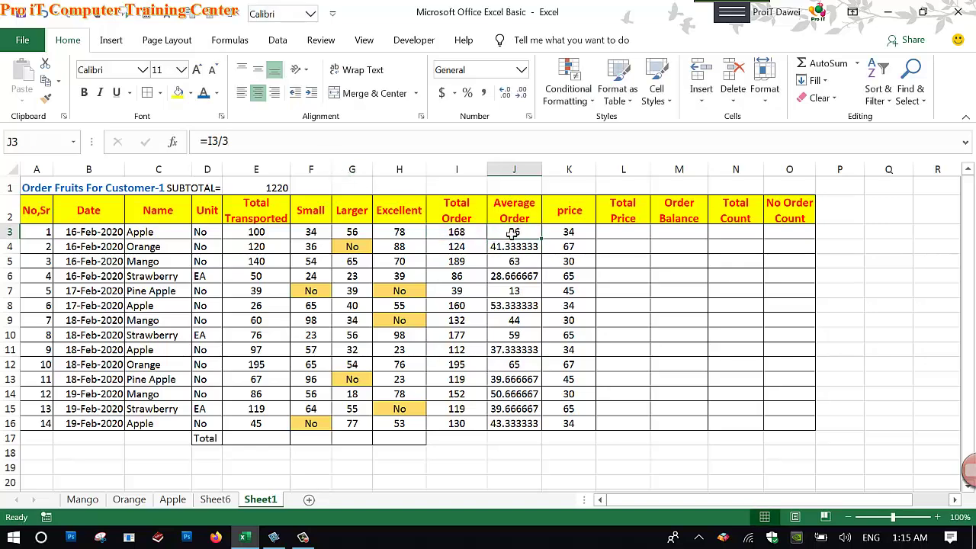
click(469, 237)
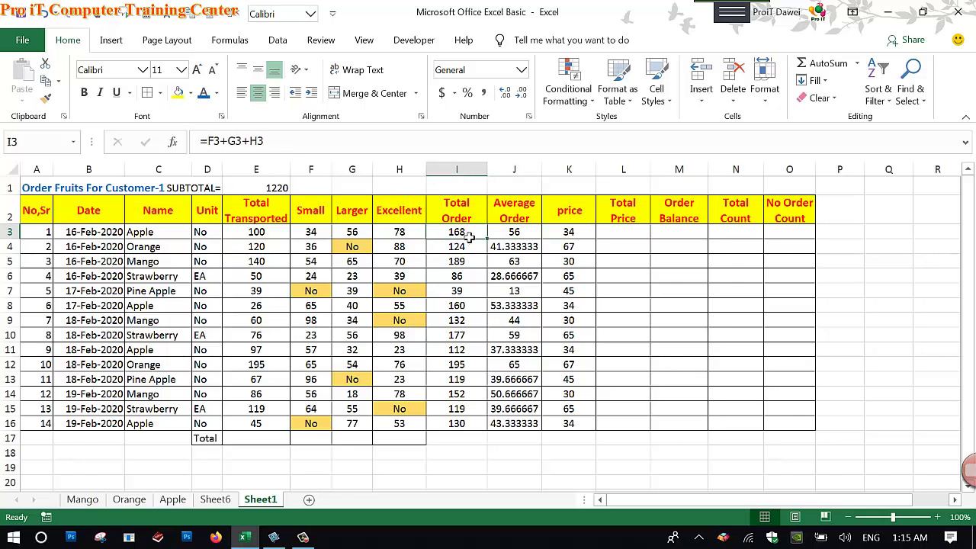
click(512, 241)
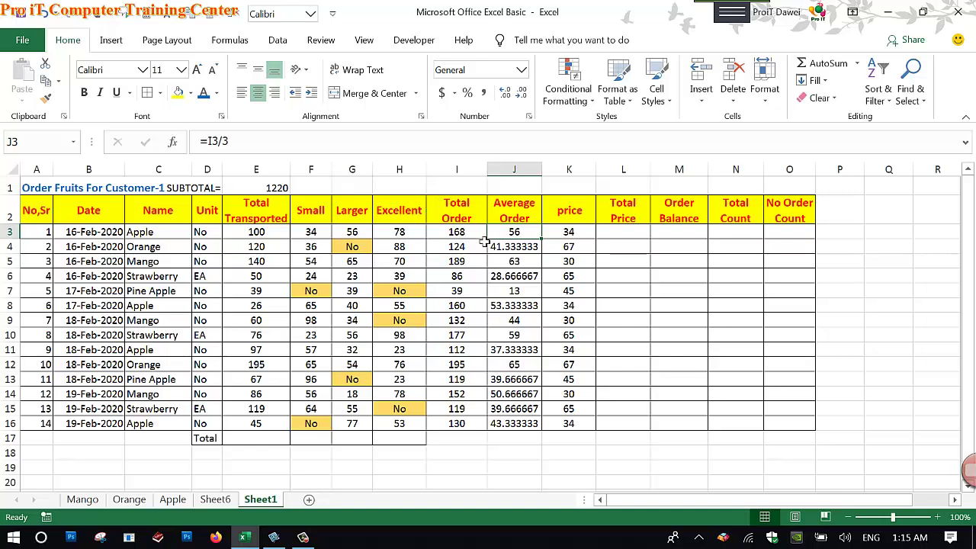
- Re-enter =AVERAGE(I3) in J3
text(=)
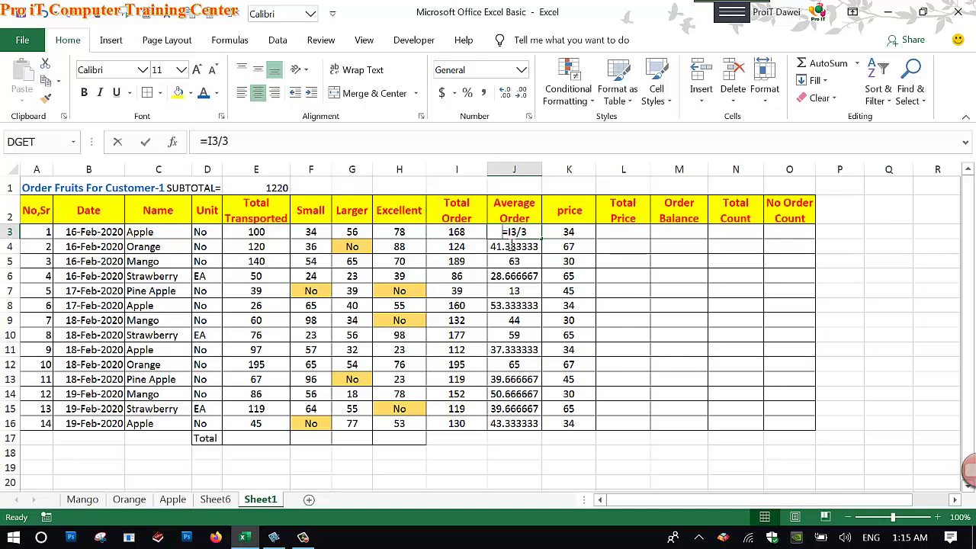
text(avera)
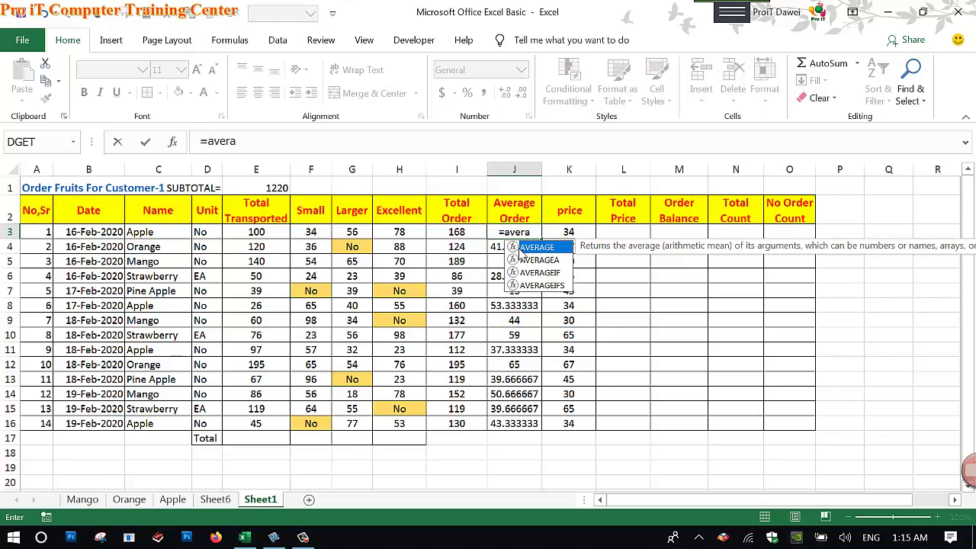
double_click(537, 247)
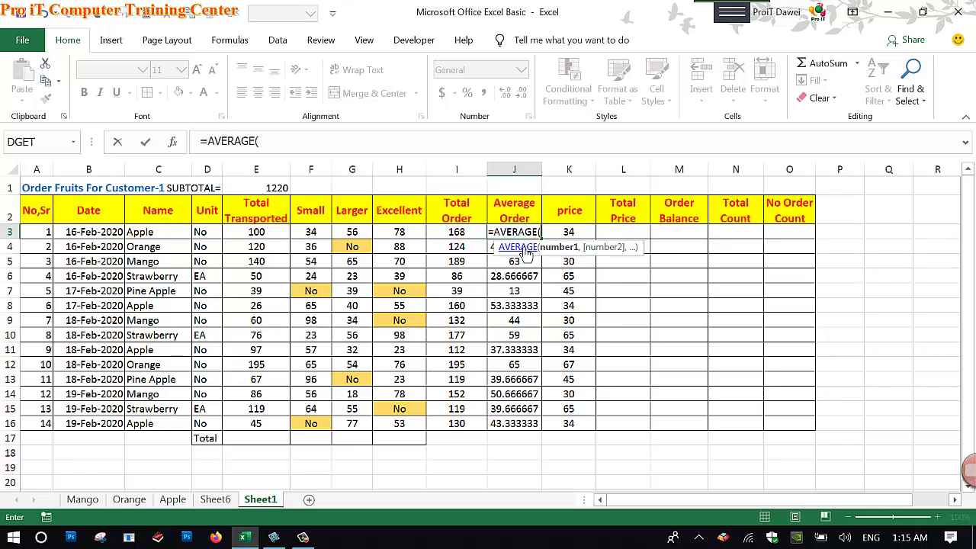
click(457, 235)
text())
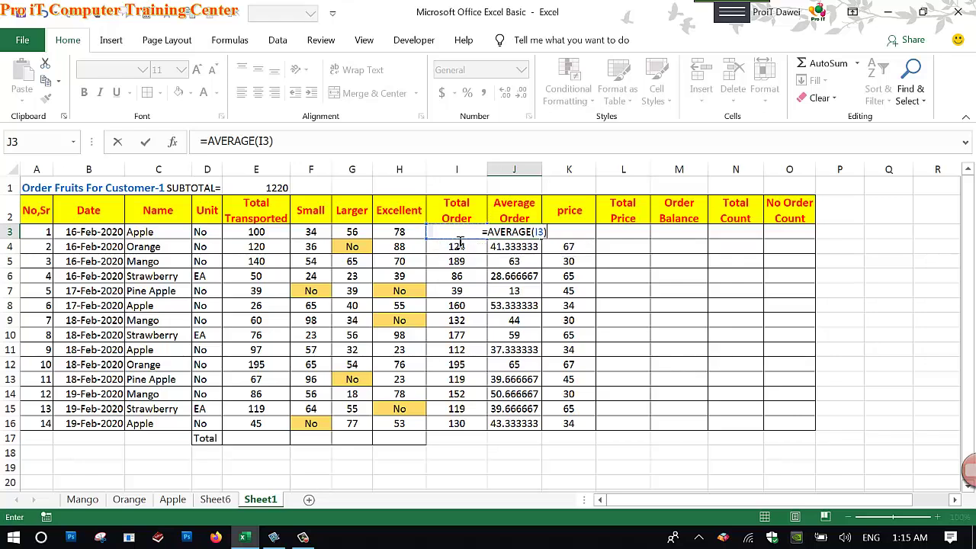
key(Return)
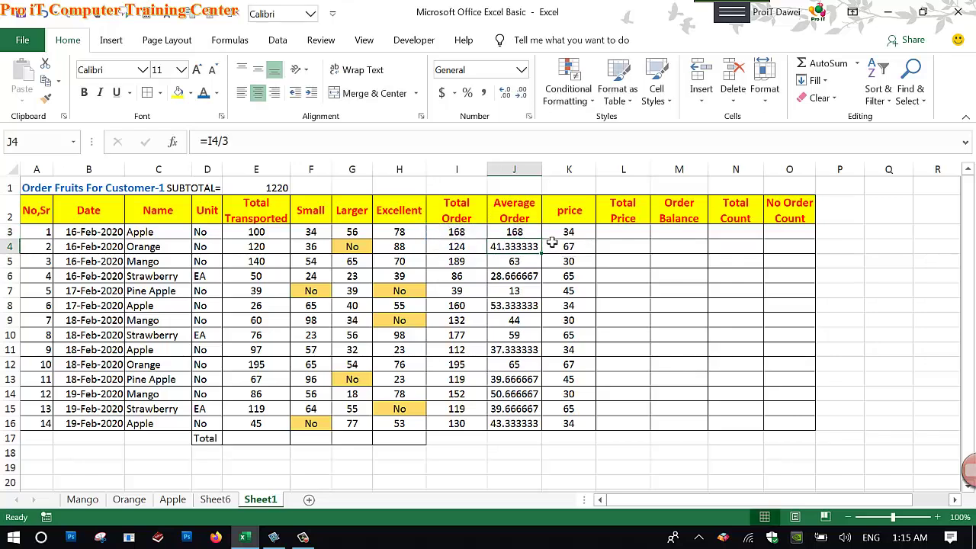
key(Up)
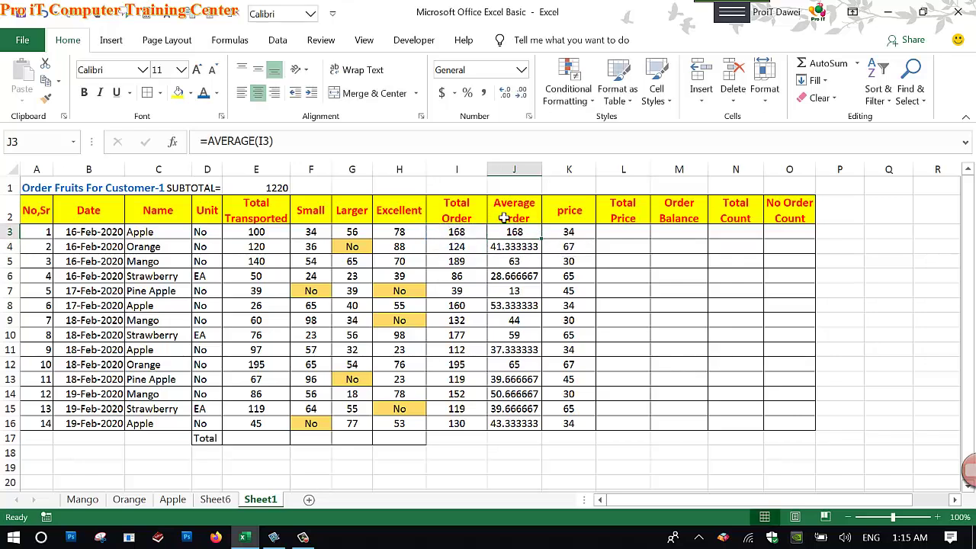
- Replace J3's AVERAGE with =I3/3 showing 56, then select J3:J16
click(290, 142)
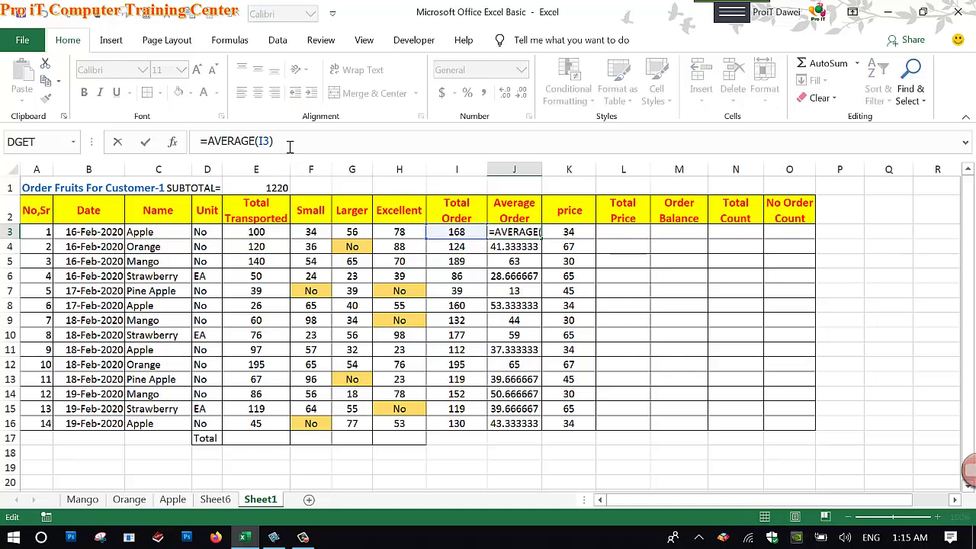
key(BackSpace)
key(BackSpace)
key(BackSpace)
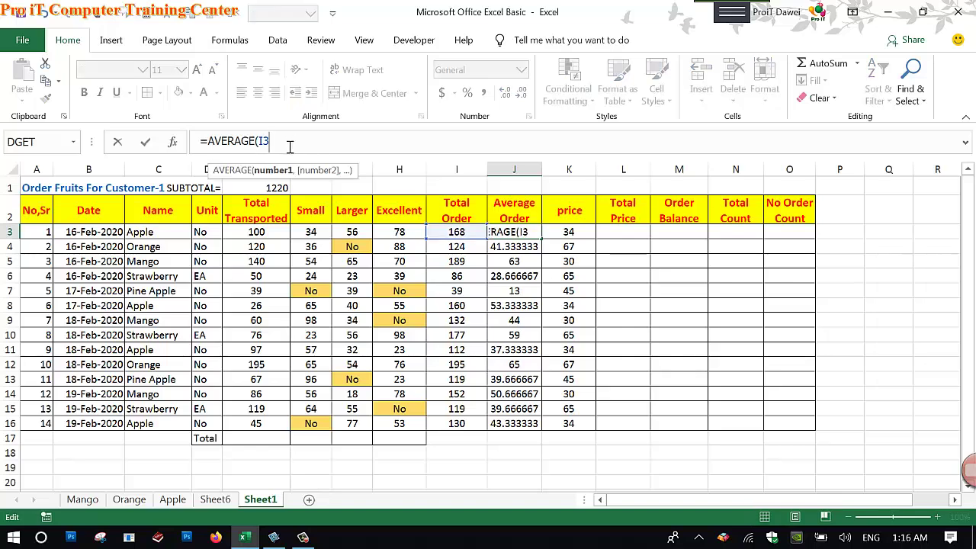
key(BackSpace)
key(BackSpace)
key(BackSpace)
key(BackSpace)
key(BackSpace)
key(BackSpace)
key(BackSpace)
key(BackSpace)
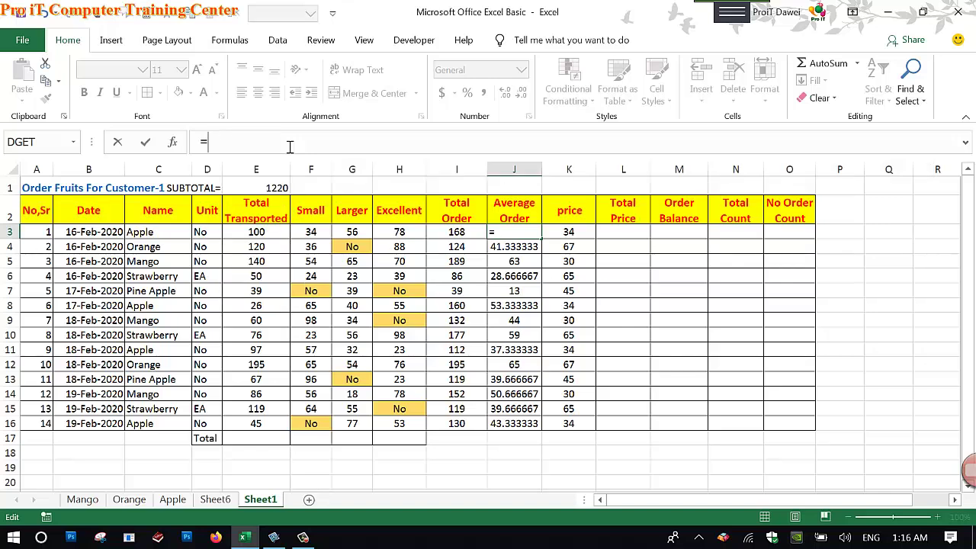
key(BackSpace)
key(Return)
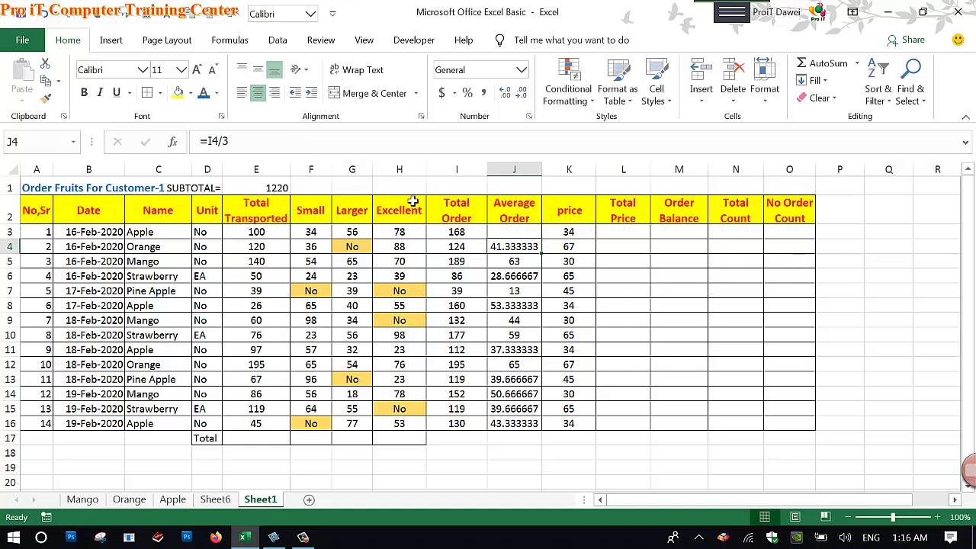
drag(542, 255, 528, 236)
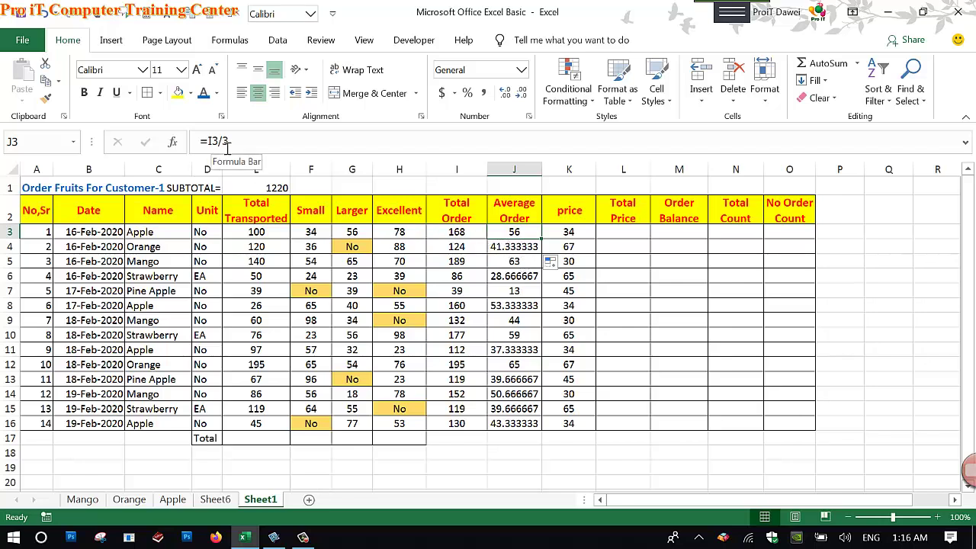
click(276, 146)
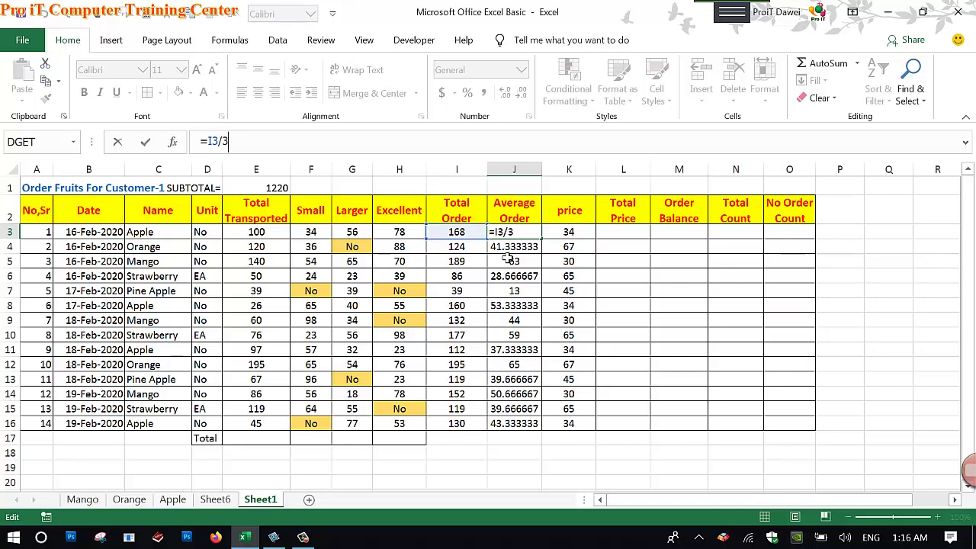
key(Return)
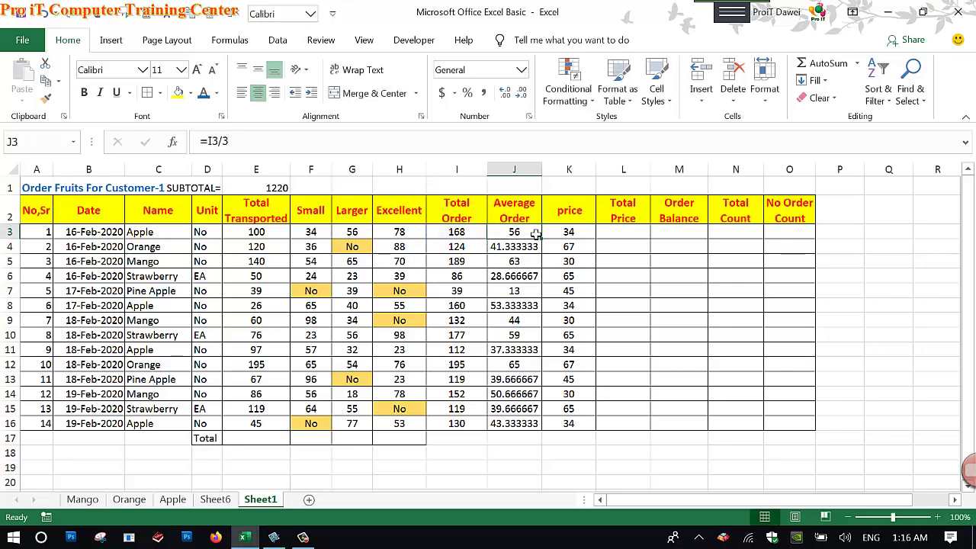
drag(536, 233, 536, 423)
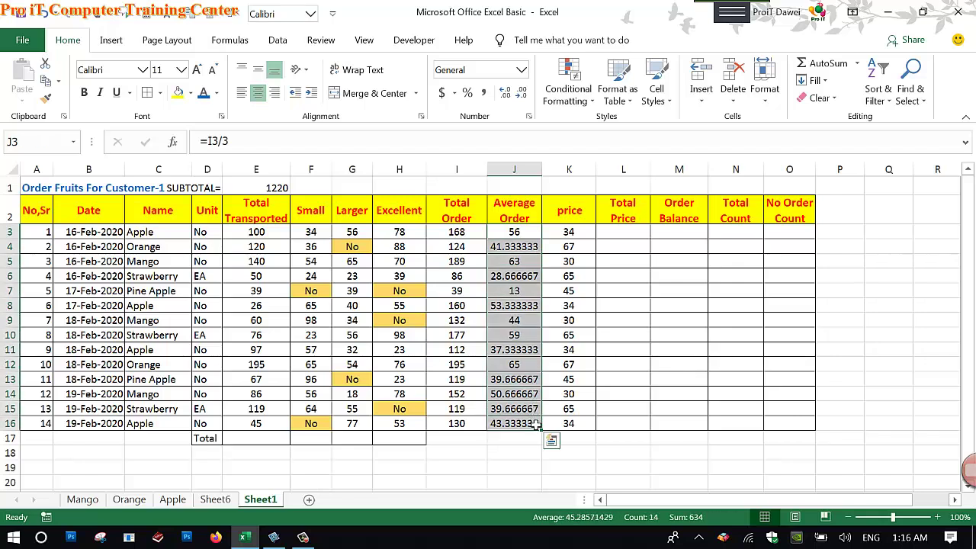
click(523, 94)
click(523, 94)
click(523, 94)
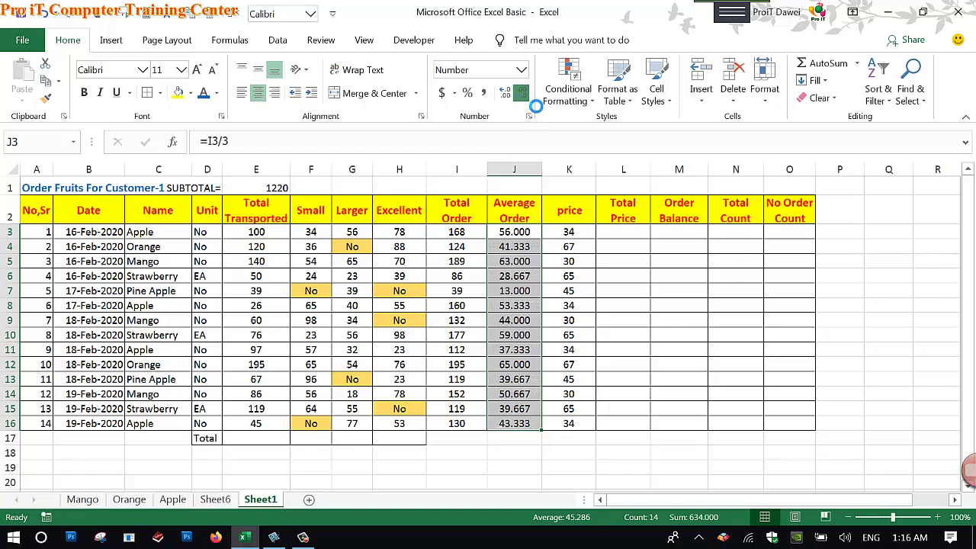
click(523, 93)
click(523, 93)
click(523, 93)
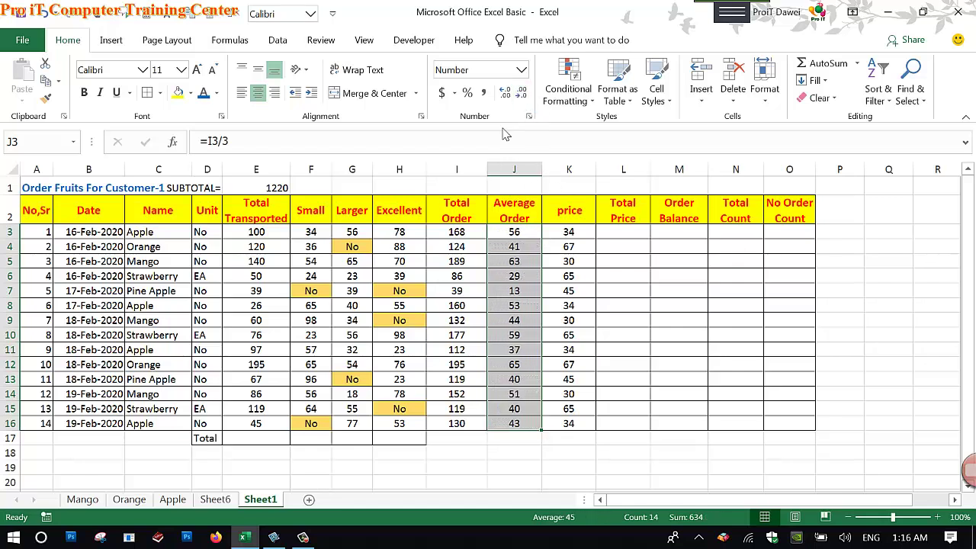
click(575, 239)
click(528, 232)
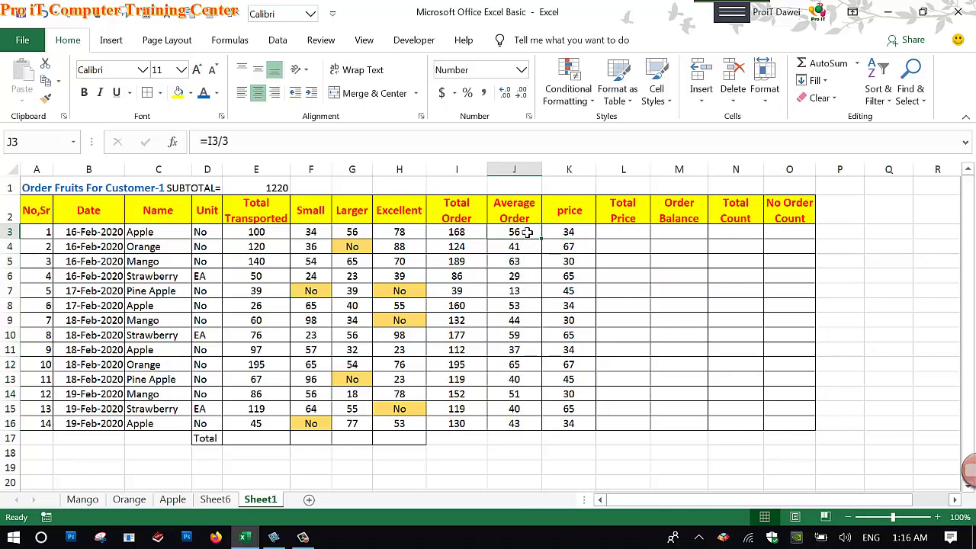
drag(527, 233, 528, 423)
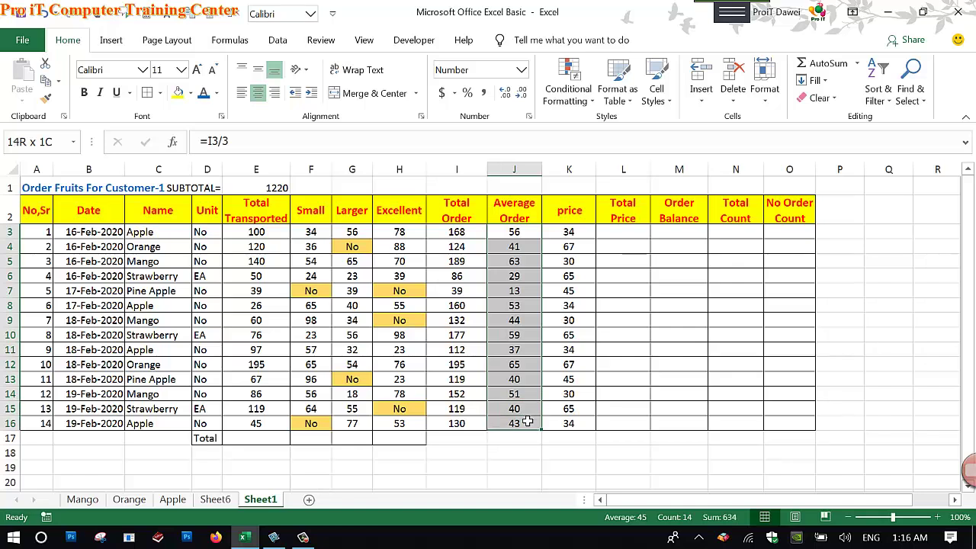
click(570, 239)
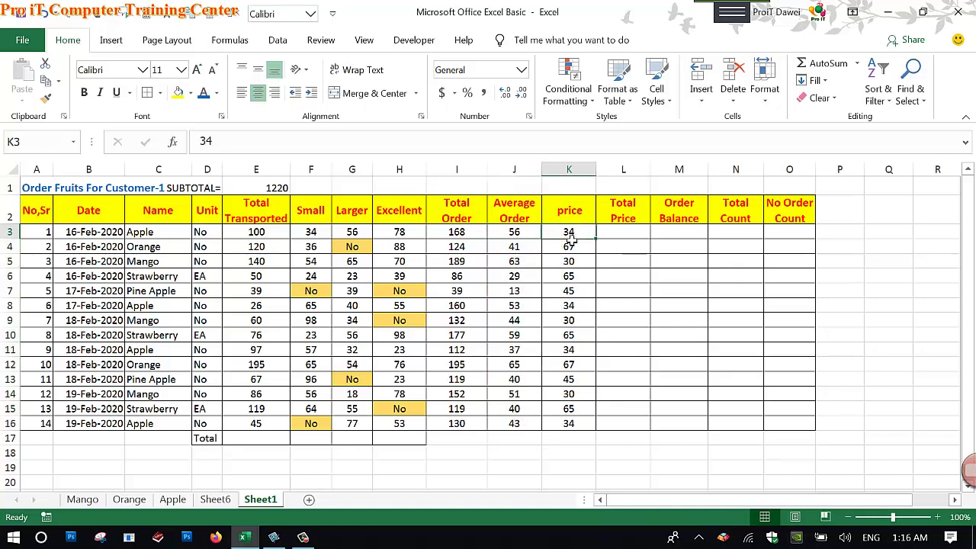
- Begin a Total Price formula in L3 with an equals sign, consulting the Snagit calculations slide
click(514, 240)
click(580, 240)
click(617, 238)
text(=)
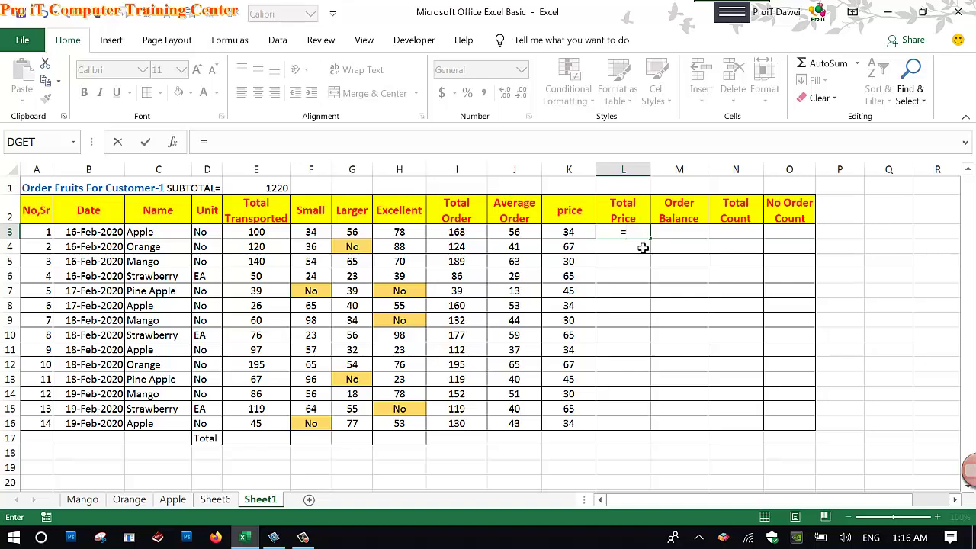
click(272, 538)
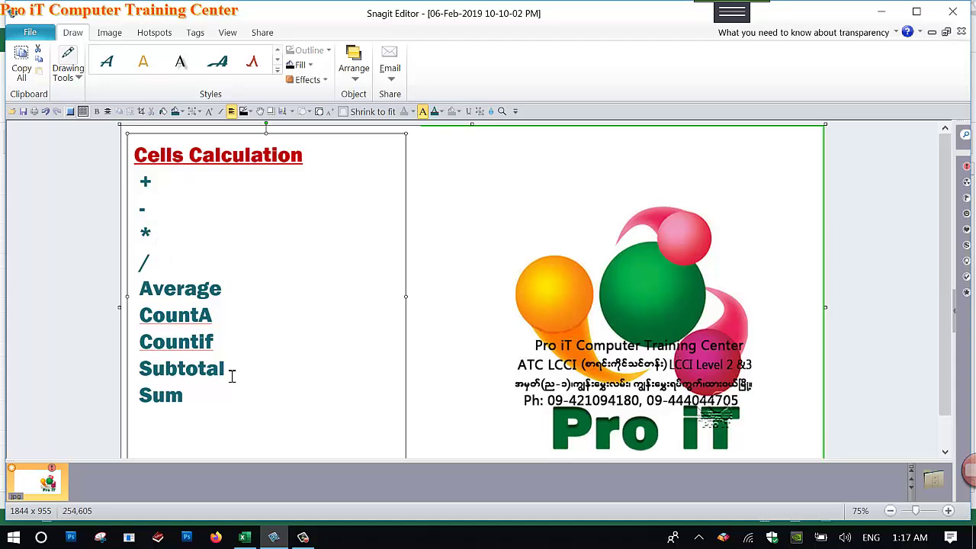
click(304, 538)
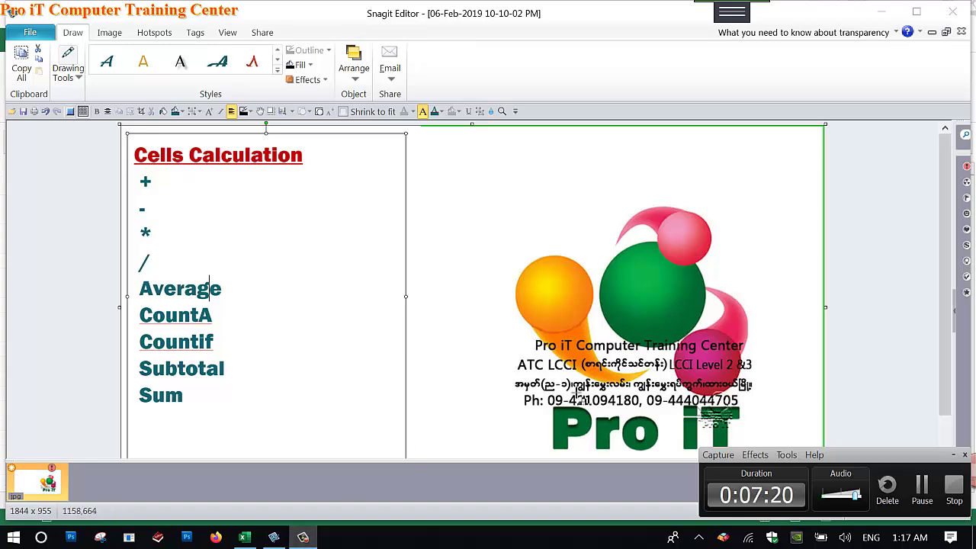
click(252, 540)
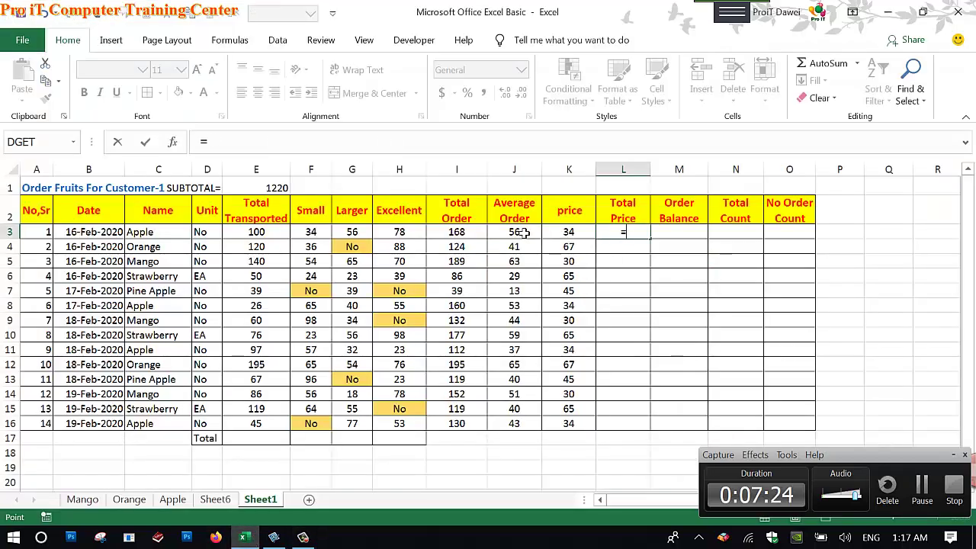
- Enter =J3*K3 in L3 so the first order's Total Price shows 1904
drag(525, 232, 524, 211)
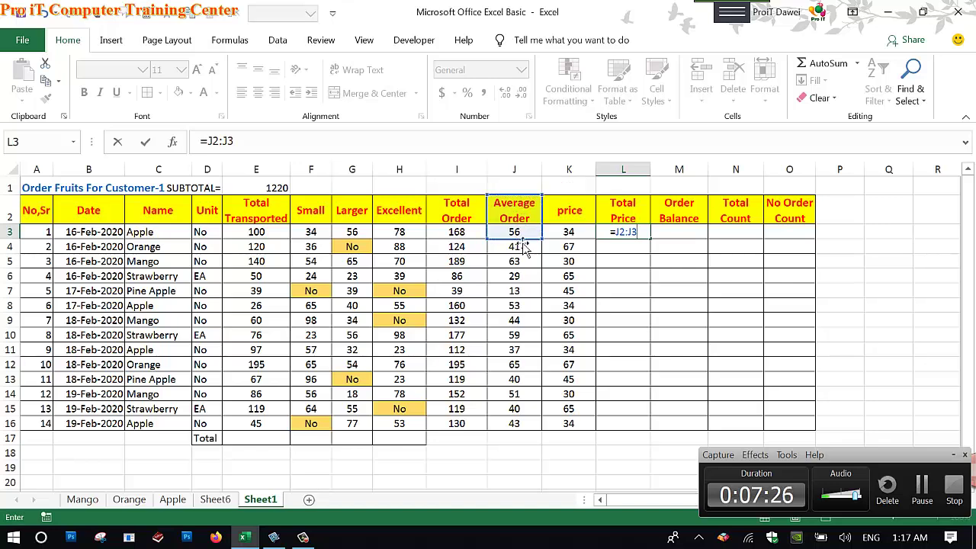
key(Return)
click(517, 236)
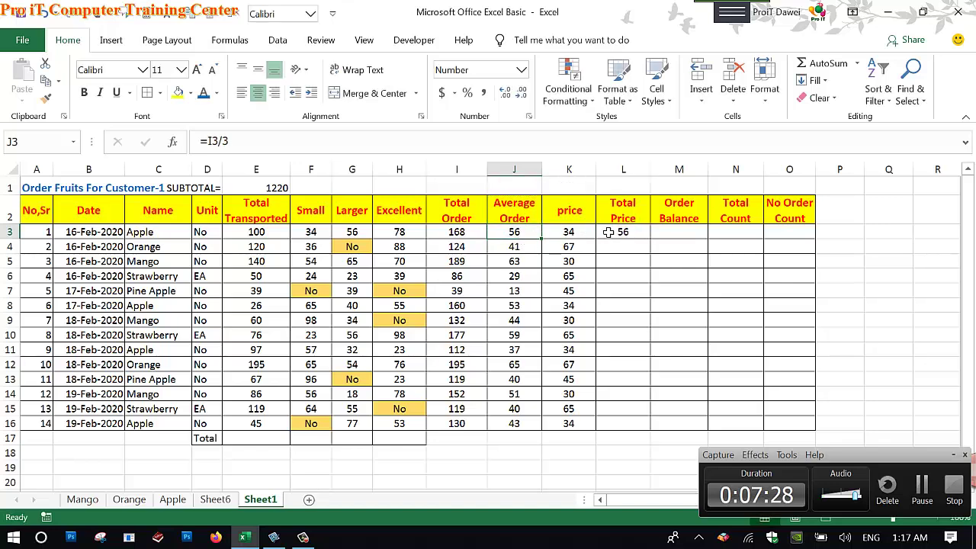
click(612, 232)
text(=)
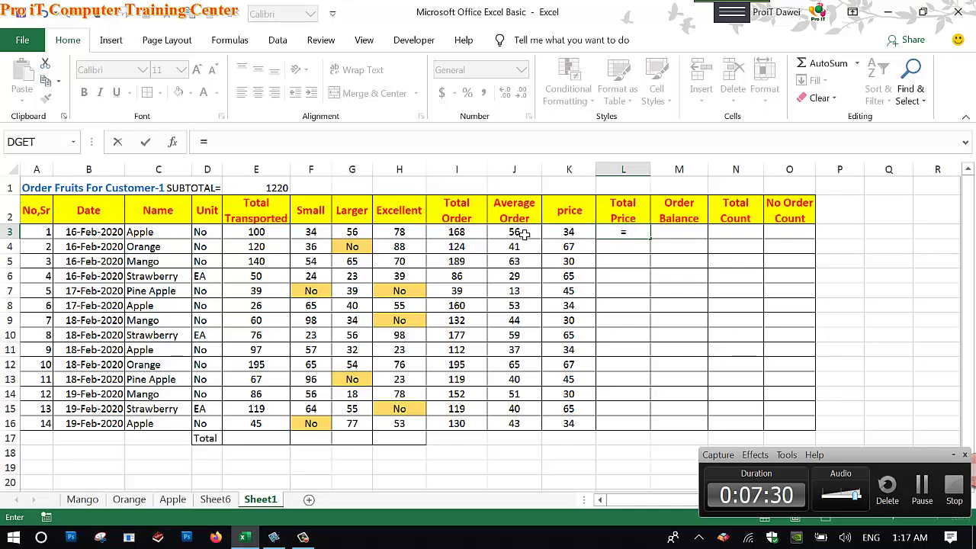
click(523, 234)
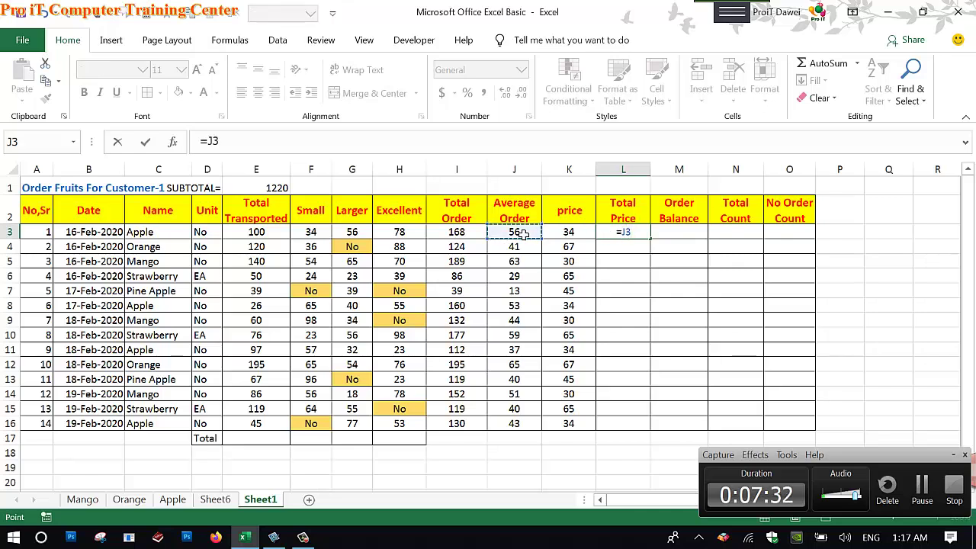
text(*)
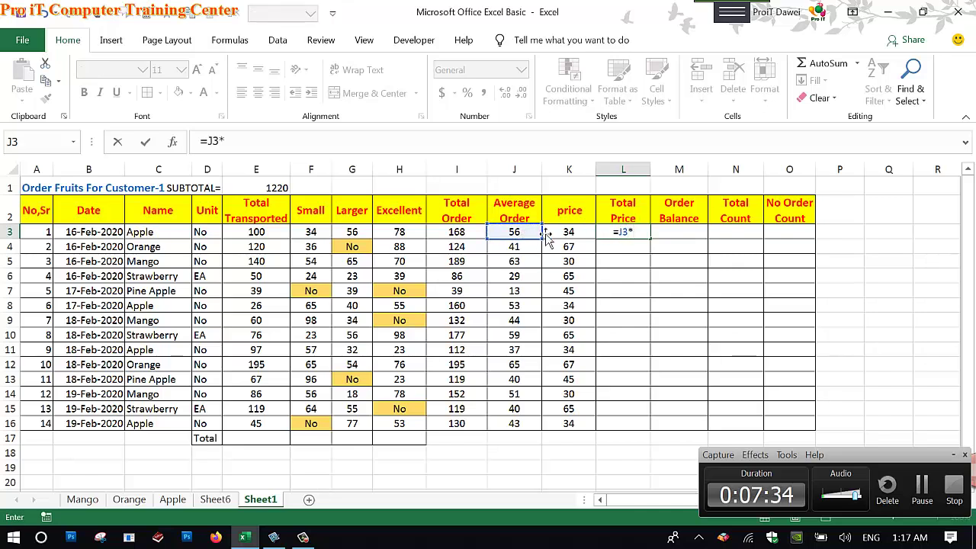
click(570, 234)
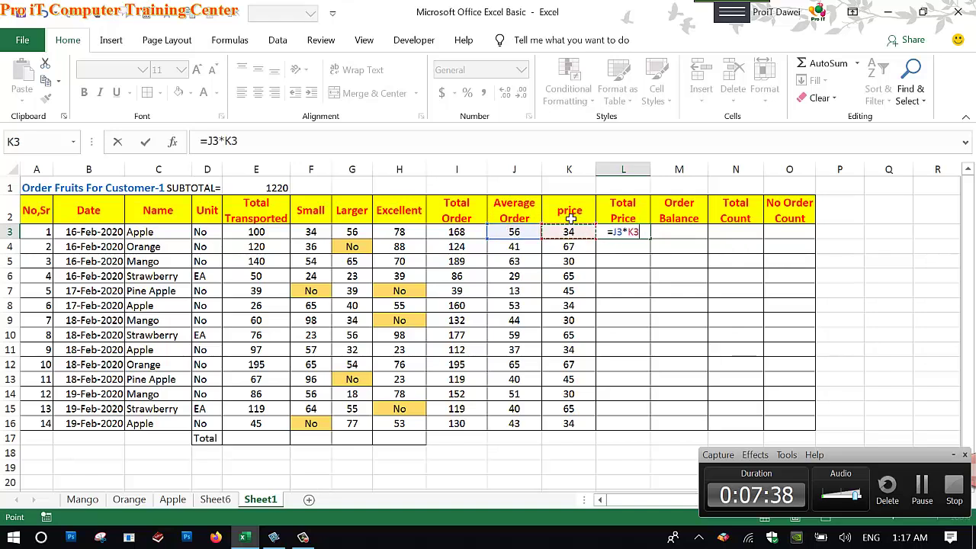
key(Return)
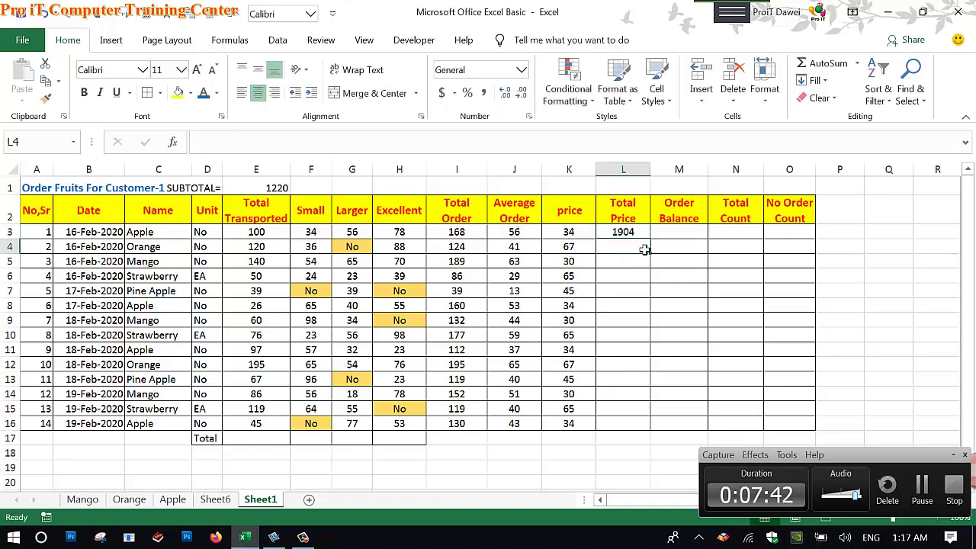
- Enter =J4*K4 in L4 after accepting Excel's correction of an unfinished first attempt
text(=)
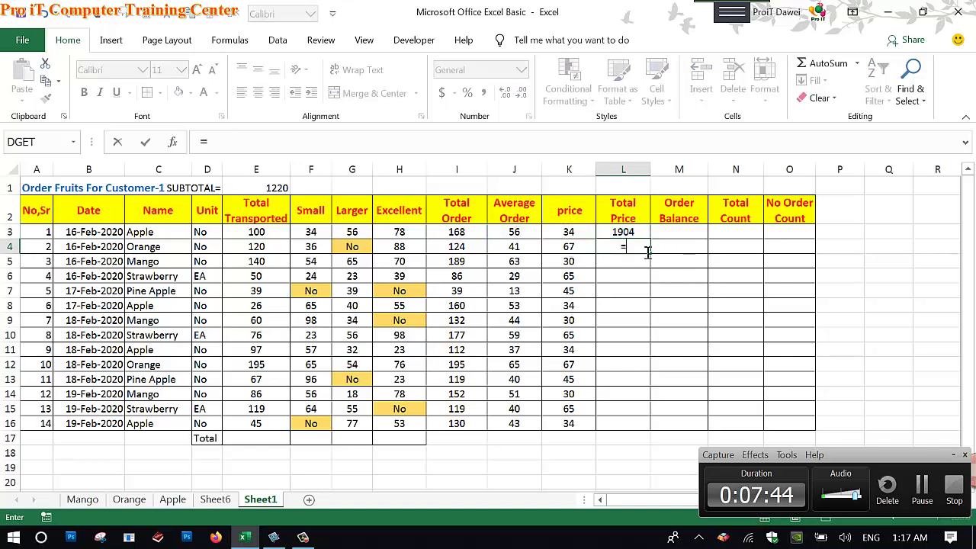
click(513, 248)
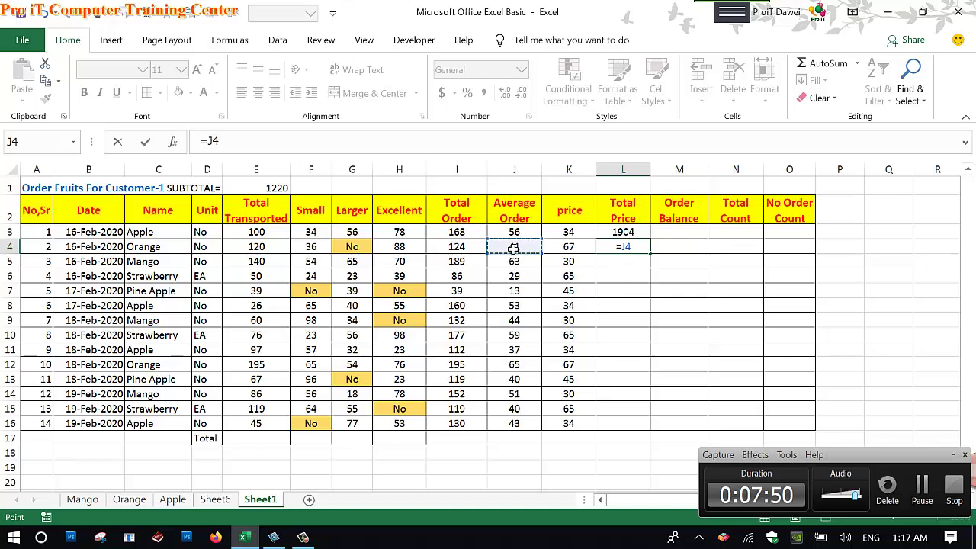
text(*)
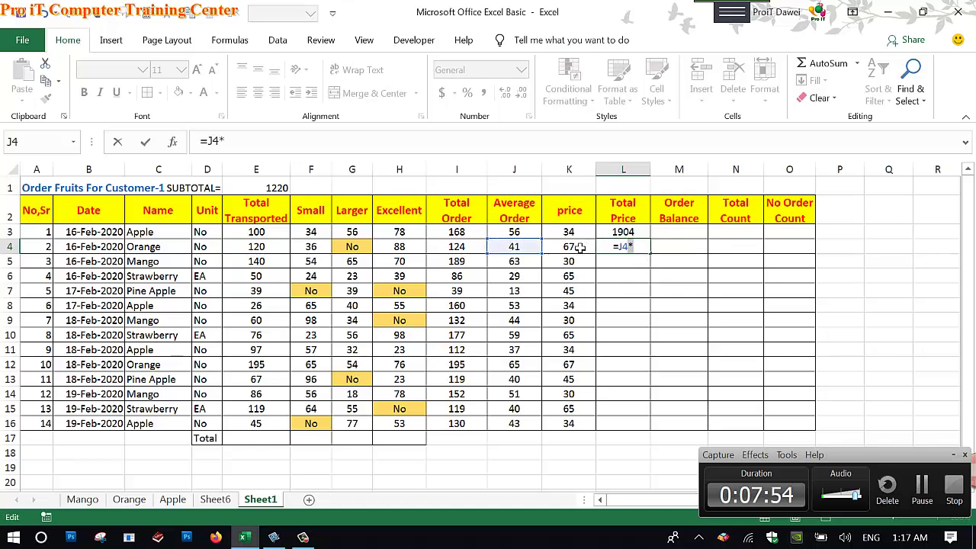
key(Return)
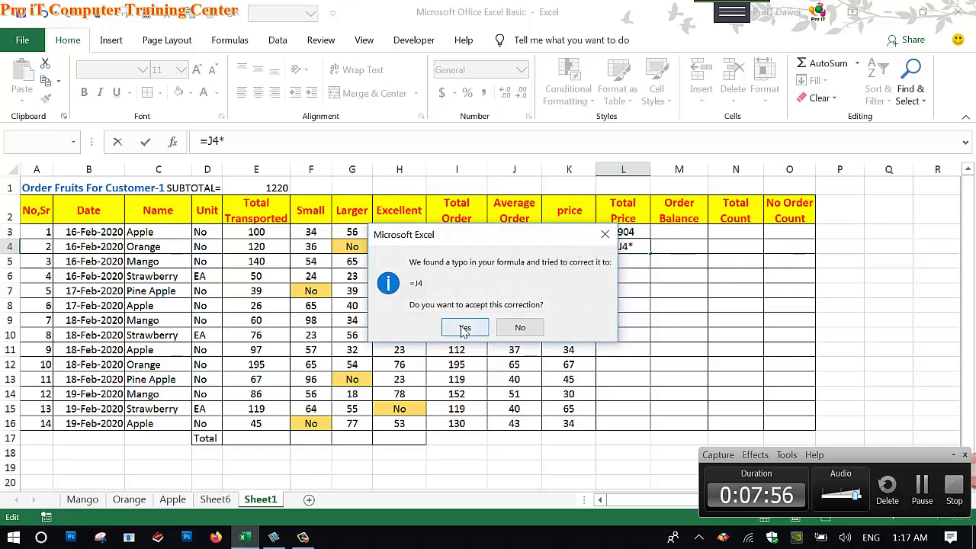
click(465, 327)
click(623, 248)
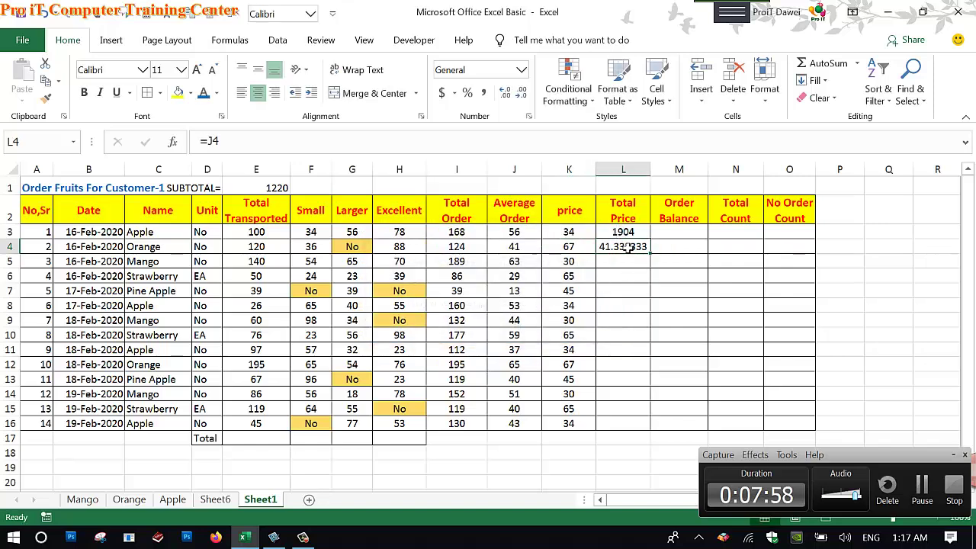
text(=)
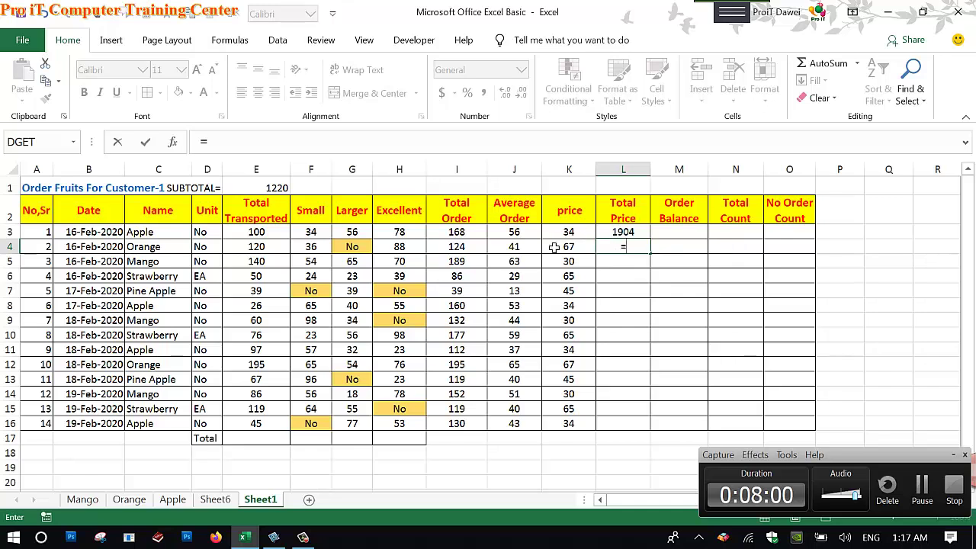
click(526, 249)
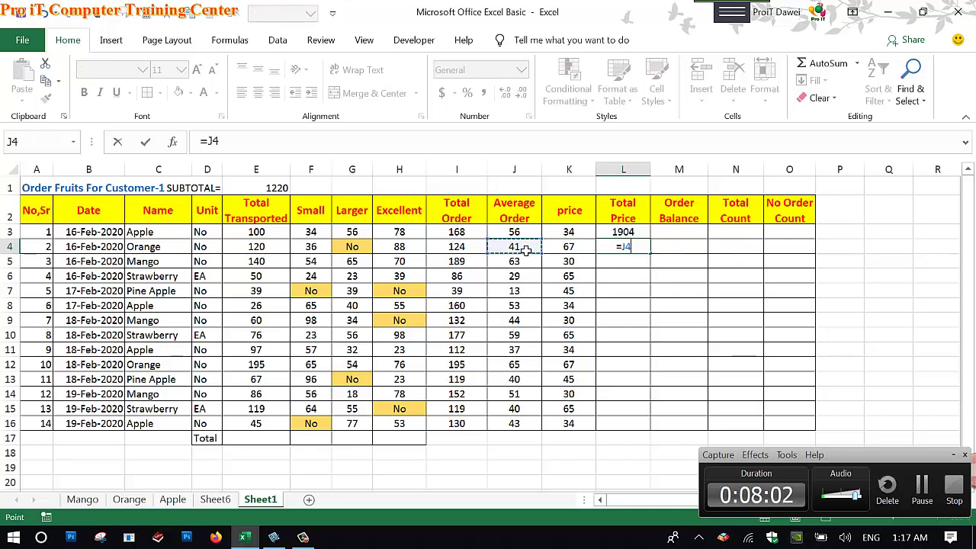
text(*)
click(569, 246)
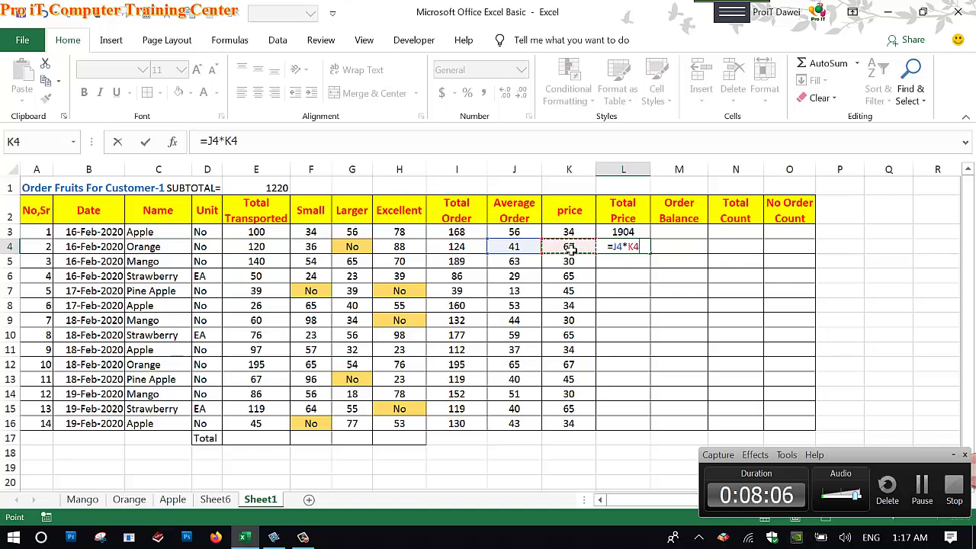
key(Return)
- Re-enter =J4*K4 in L4 so it shows 2769.3333, leaving L4 selected
click(614, 251)
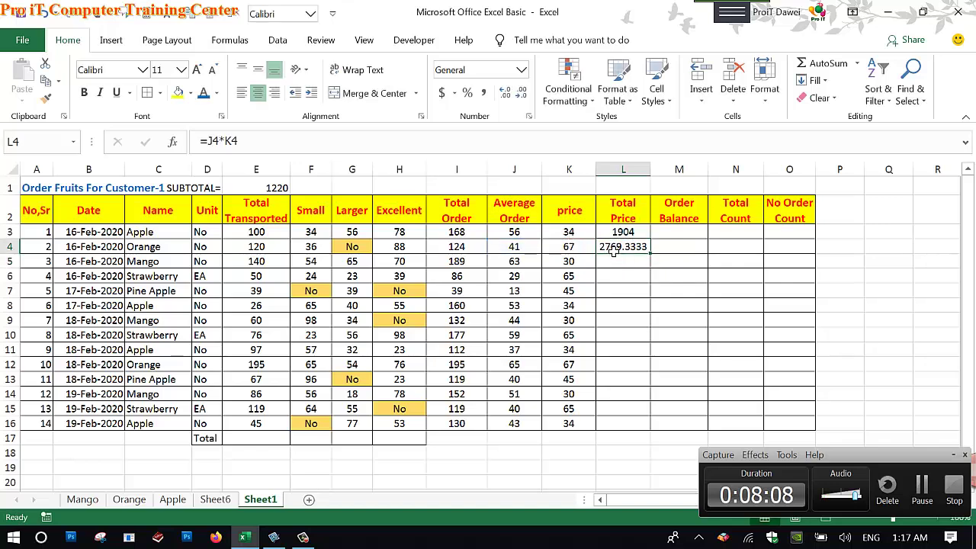
text(=)
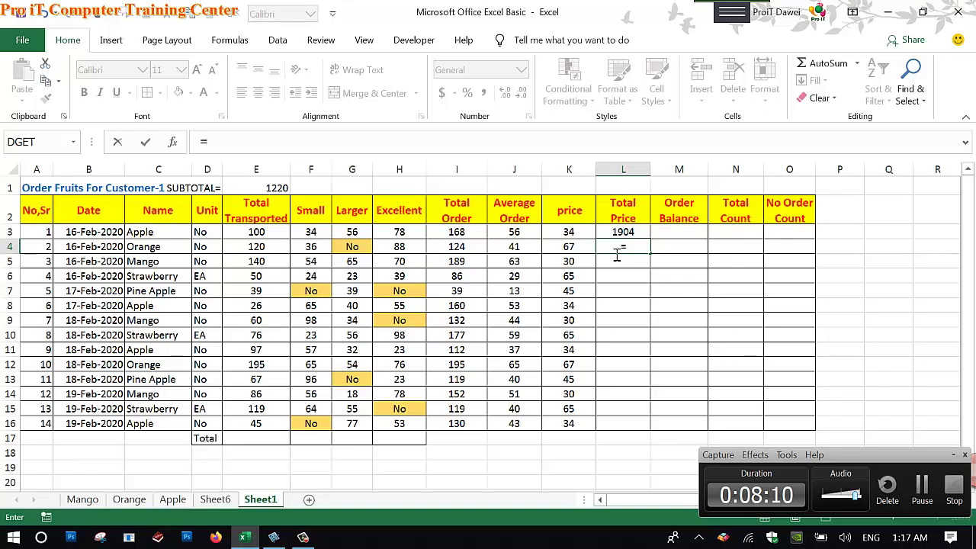
click(517, 247)
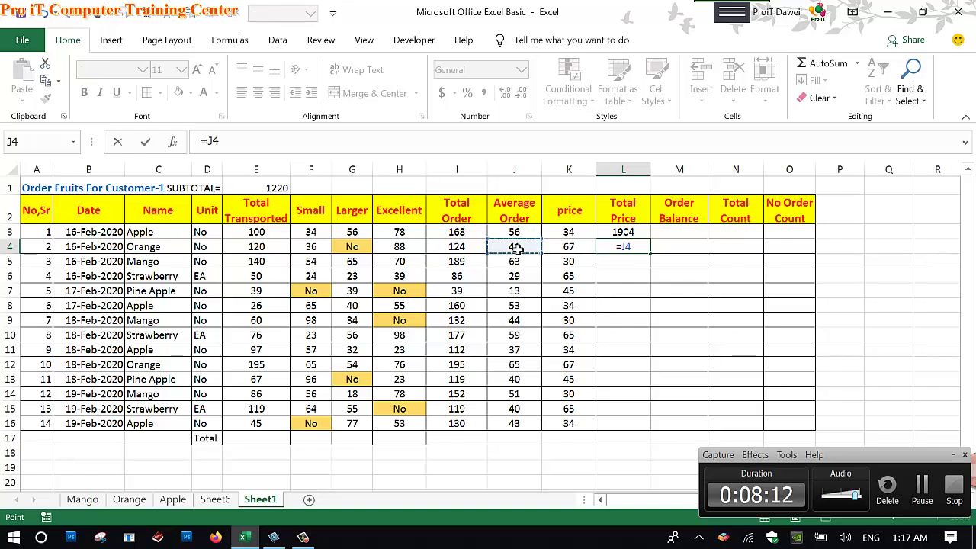
text(*)
click(564, 248)
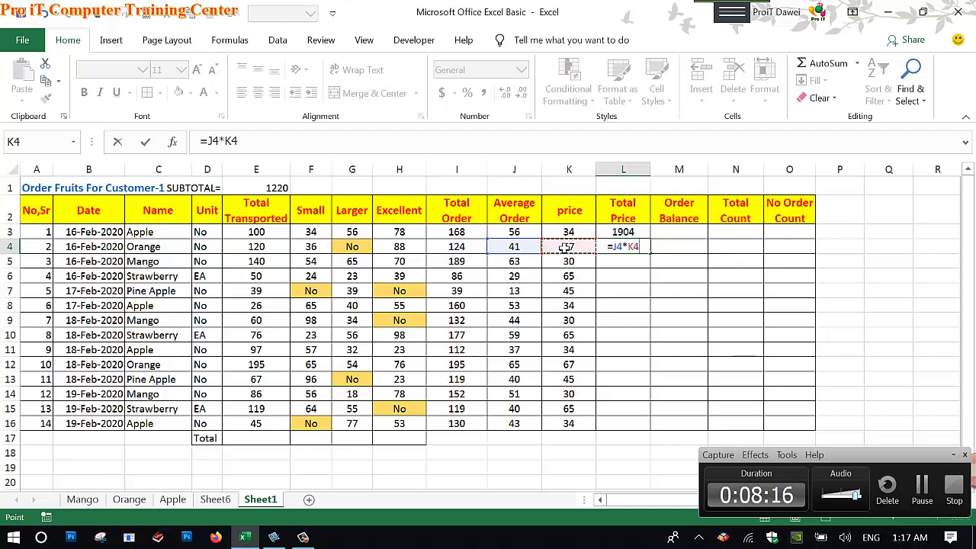
key(Return)
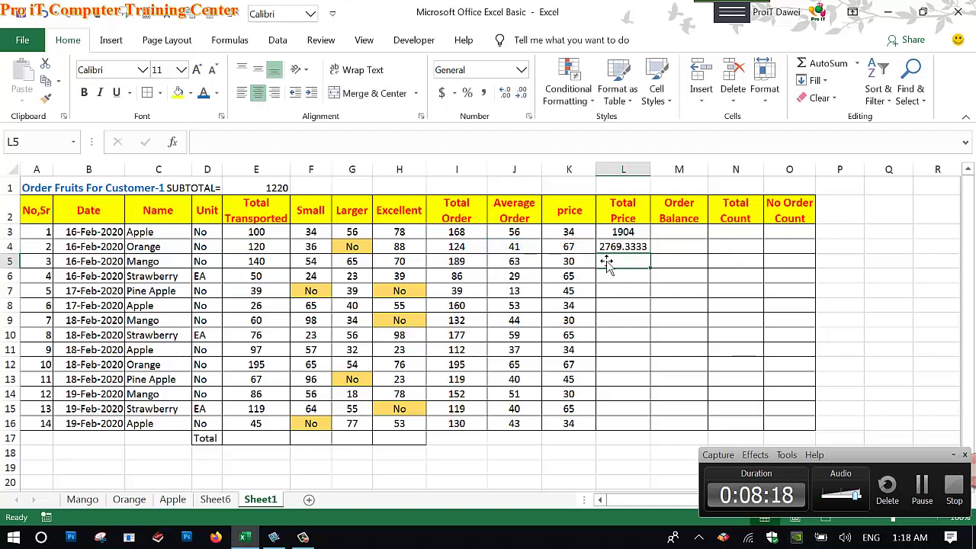
click(613, 250)
- Fill the Total Price formula down to L16 and format L3:L16 with no decimal places
drag(650, 255, 621, 435)
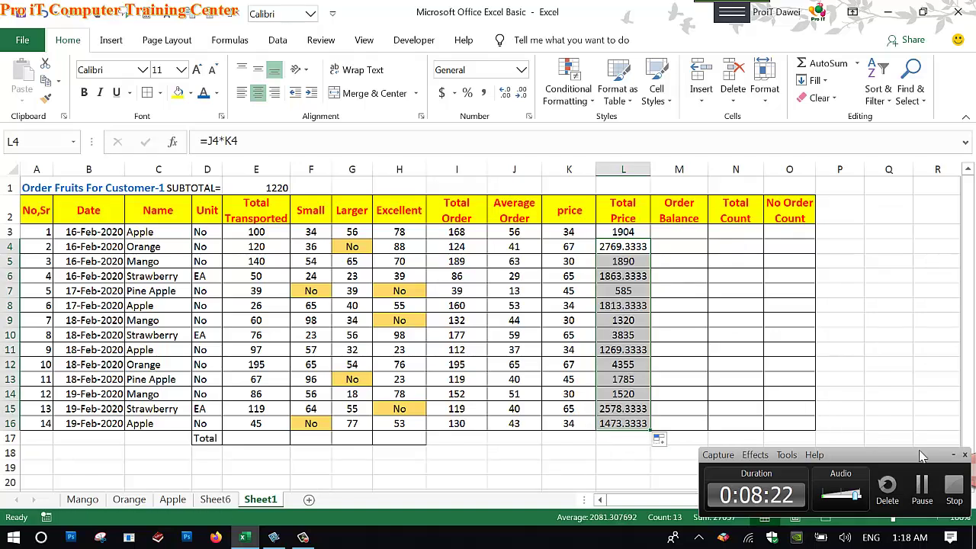
click(951, 456)
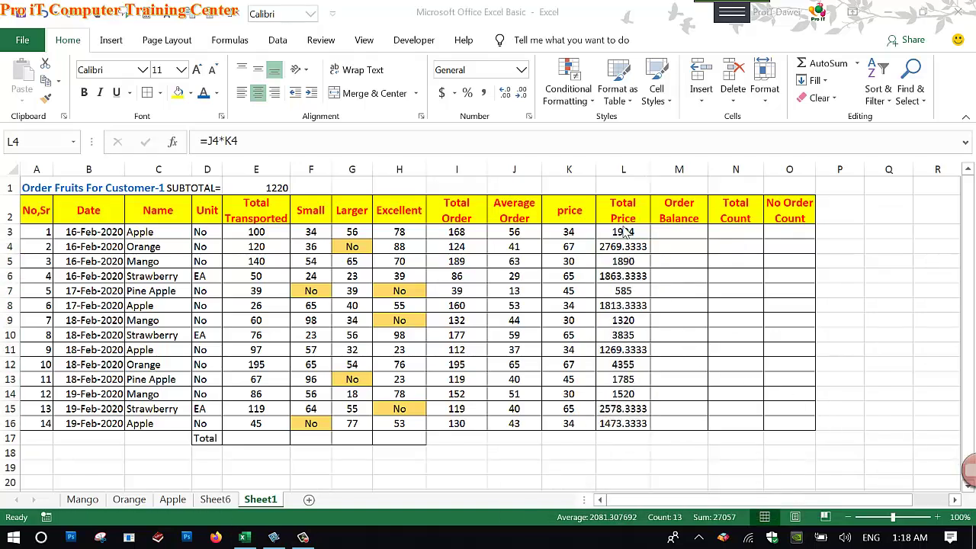
drag(623, 233, 628, 431)
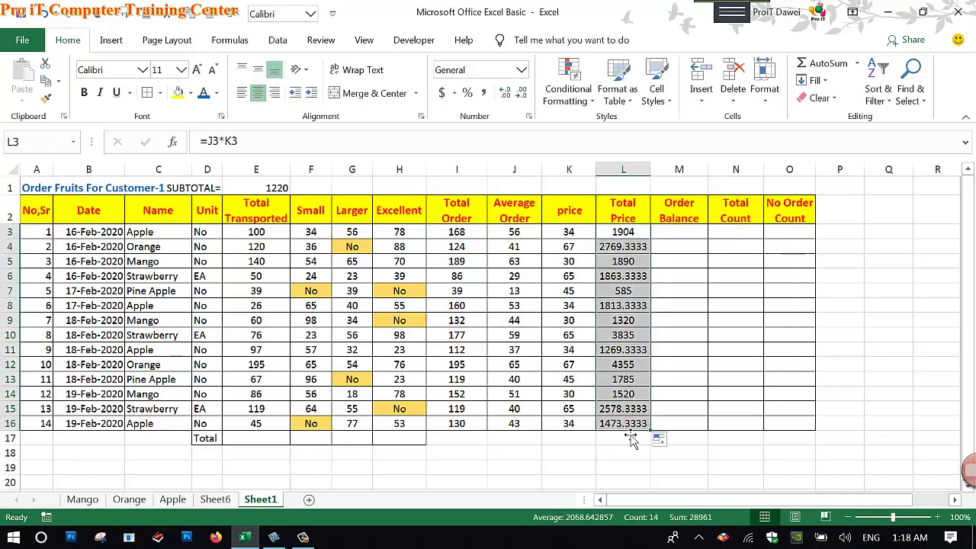
click(522, 95)
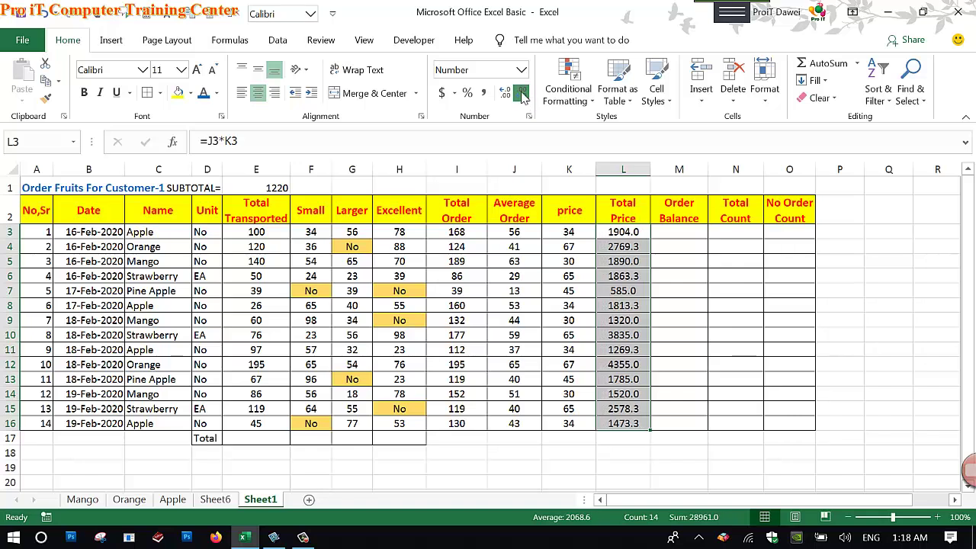
click(505, 93)
click(505, 93)
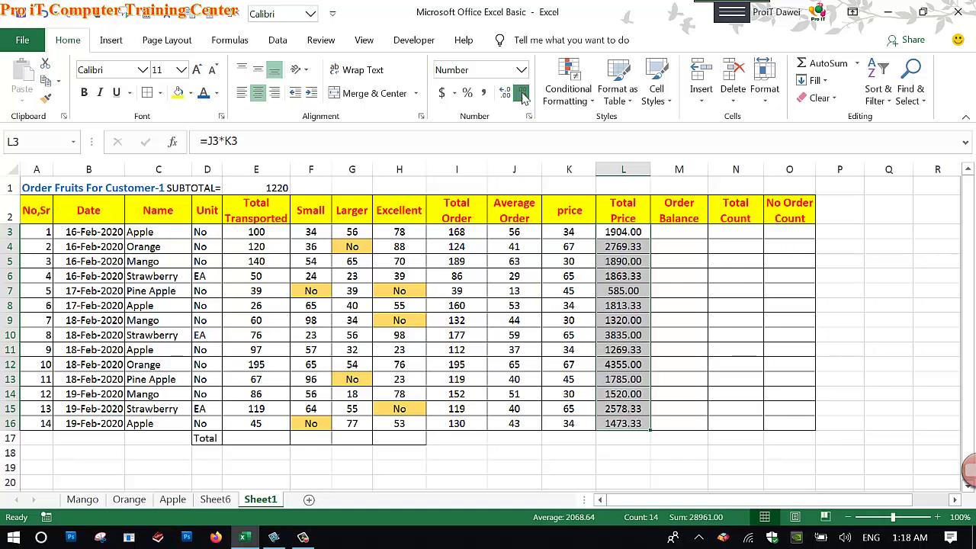
click(522, 95)
click(522, 94)
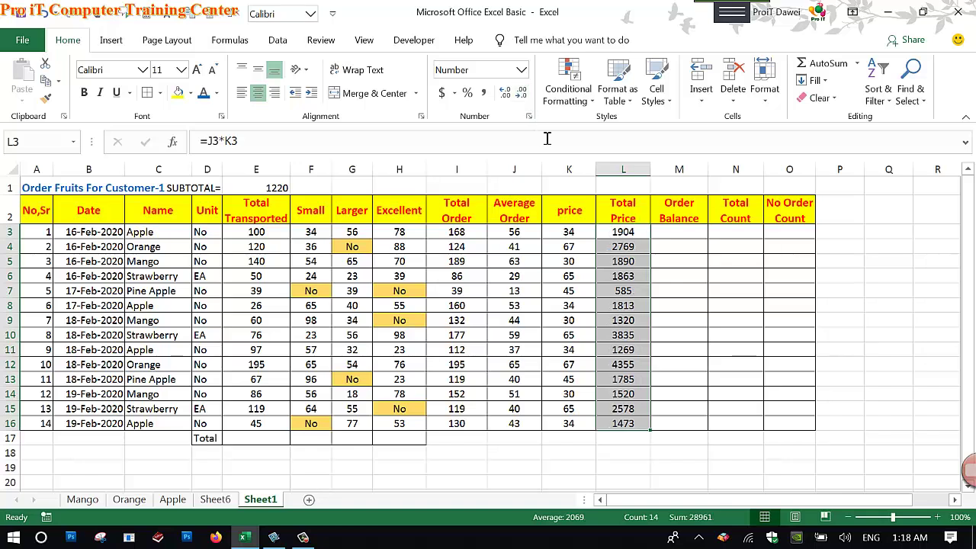
- Select M3 for the first Order Balance and glance at the Snagit lesson slide
click(683, 237)
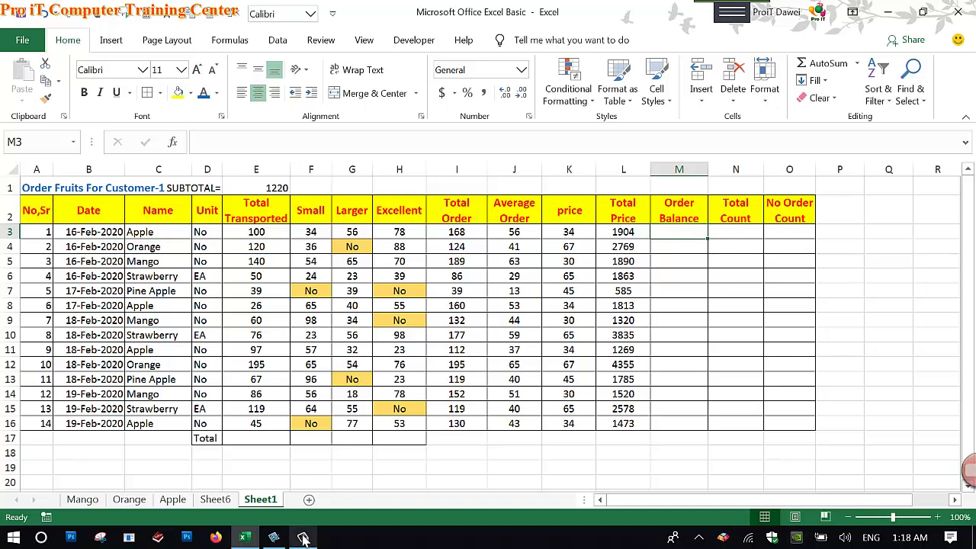
click(274, 537)
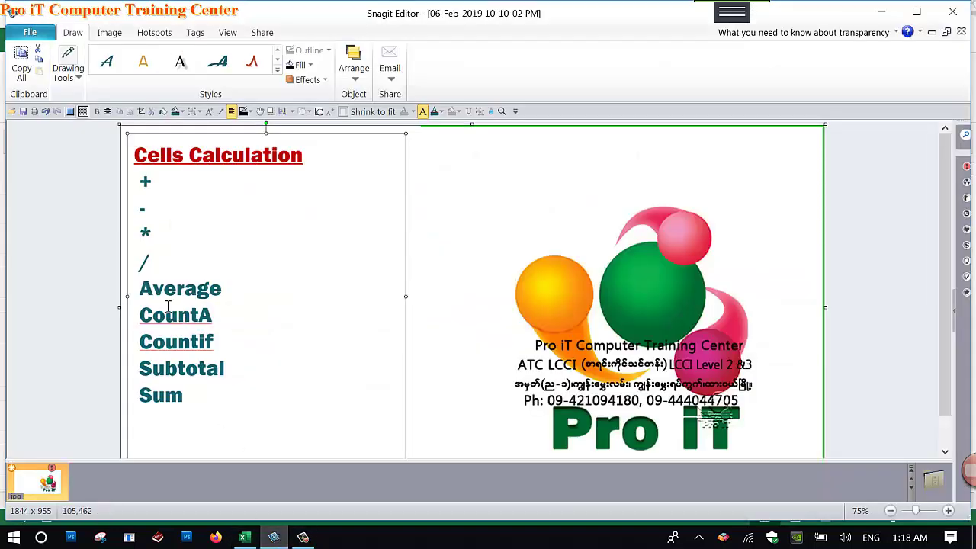
click(299, 537)
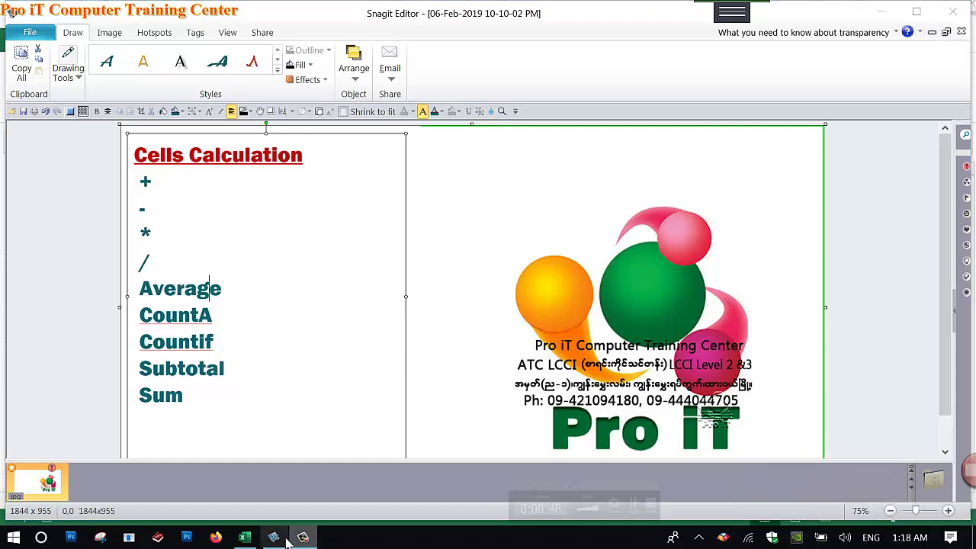
click(244, 537)
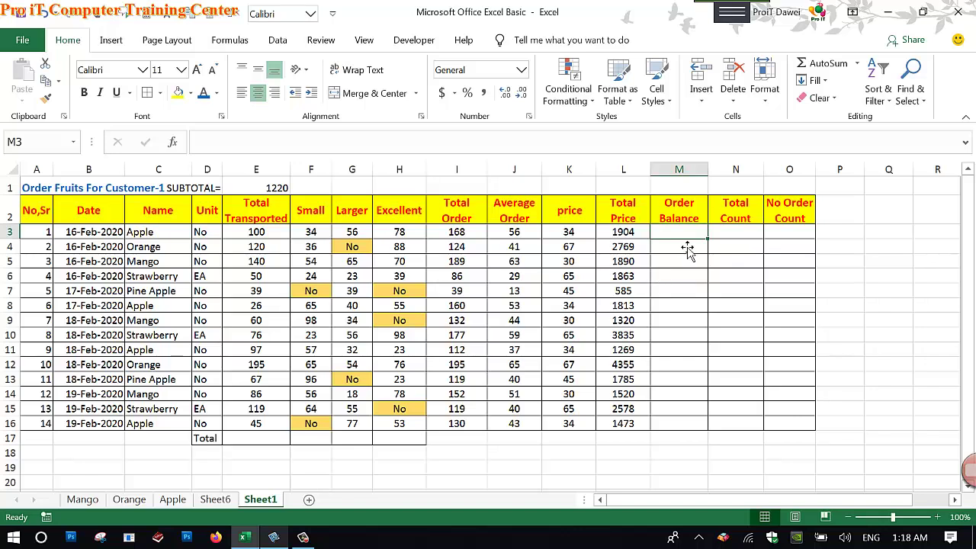
- Enter =I3-E3 in M3 so the first Order Balance shows 68
text(=)
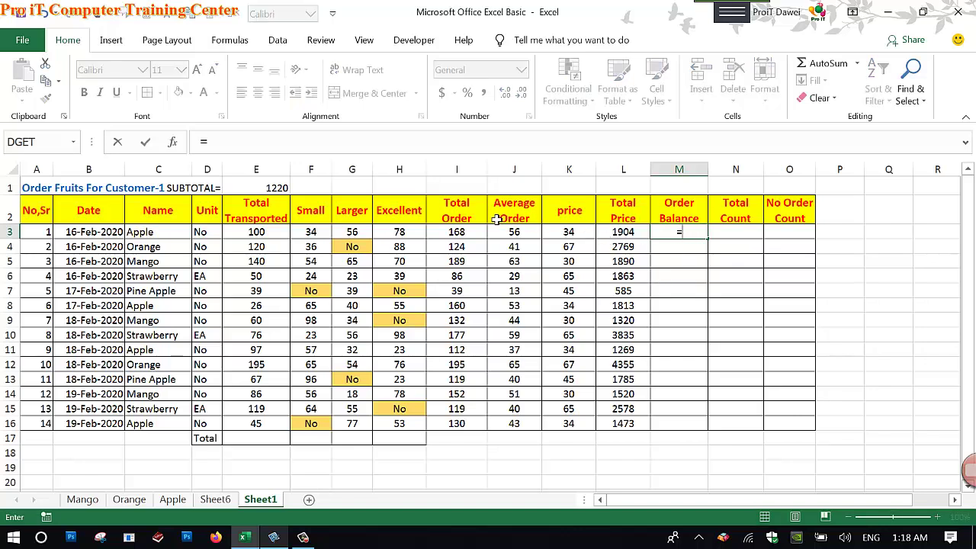
click(457, 232)
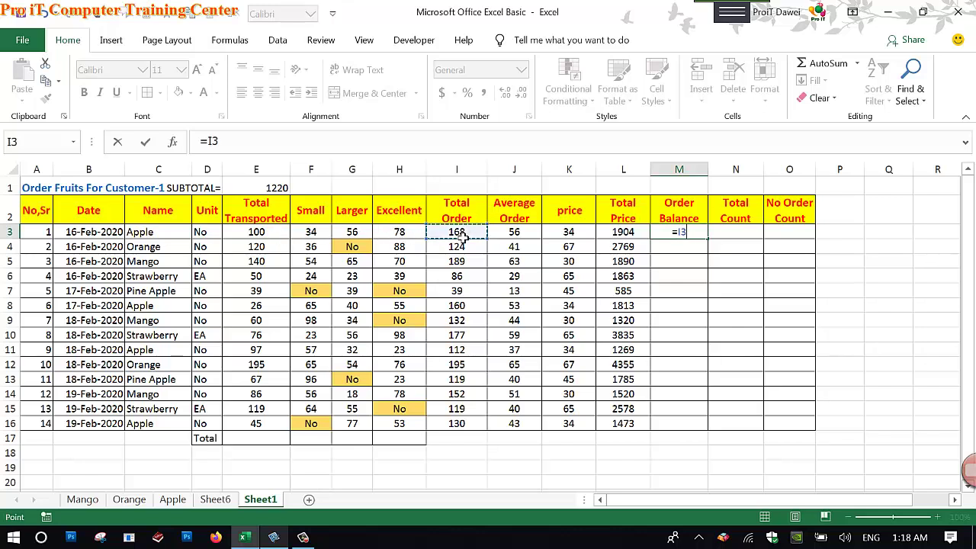
text(-)
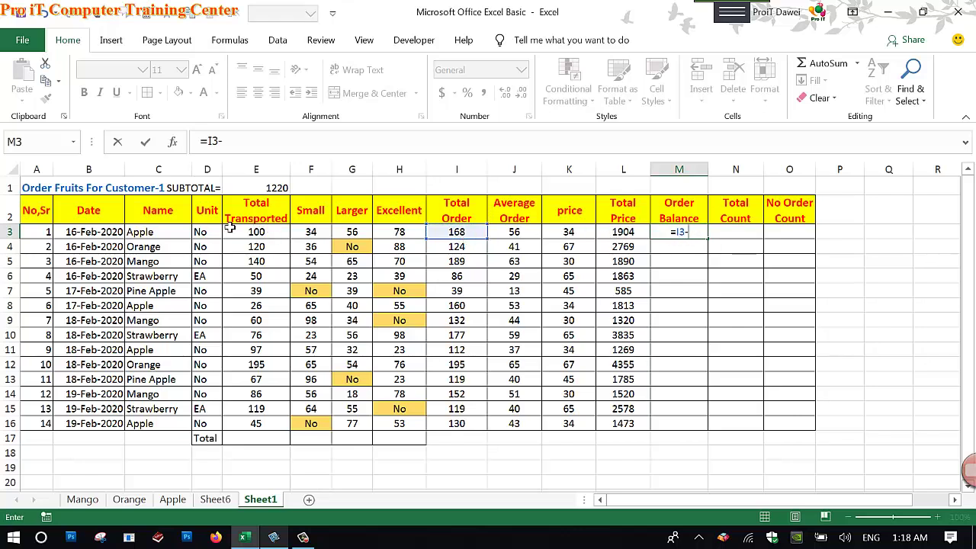
click(264, 237)
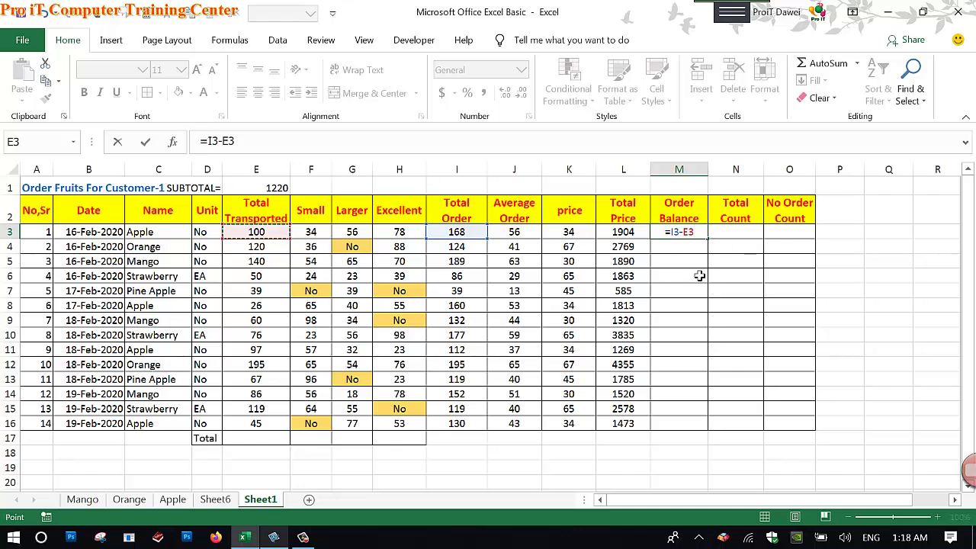
key(Return)
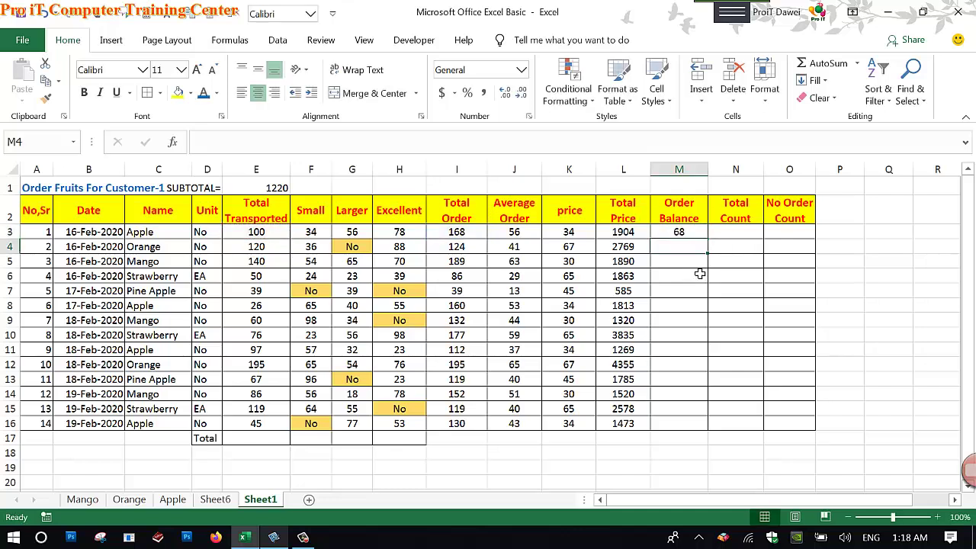
click(698, 237)
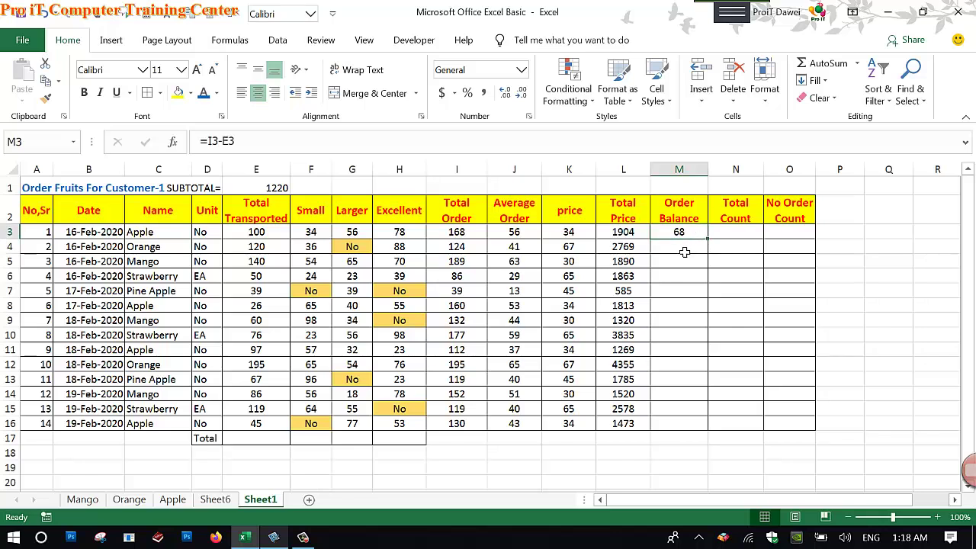
text(=)
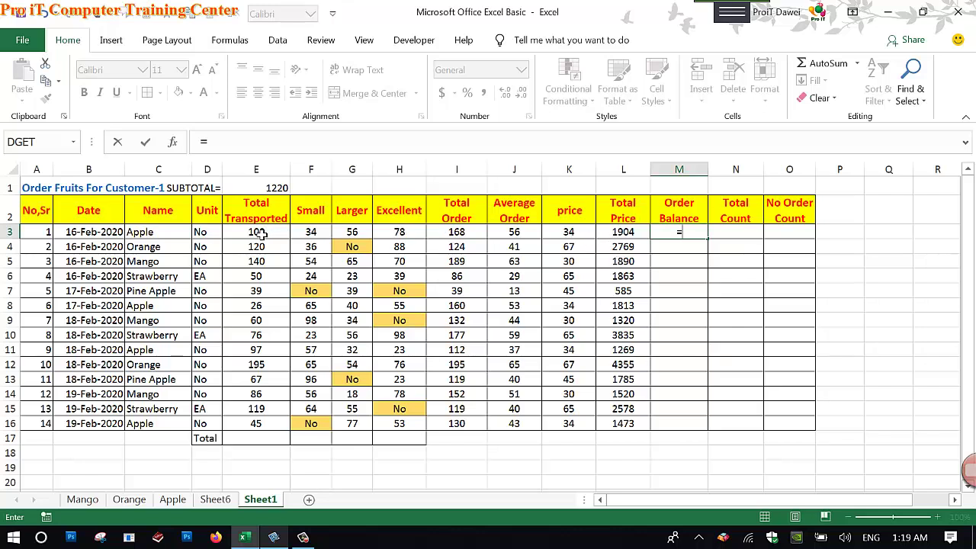
click(461, 235)
text(-)
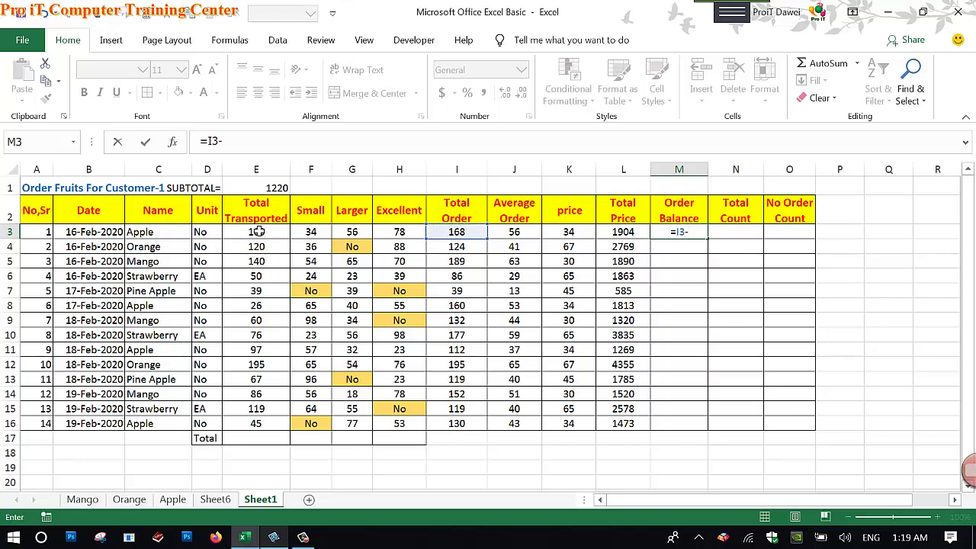
click(258, 237)
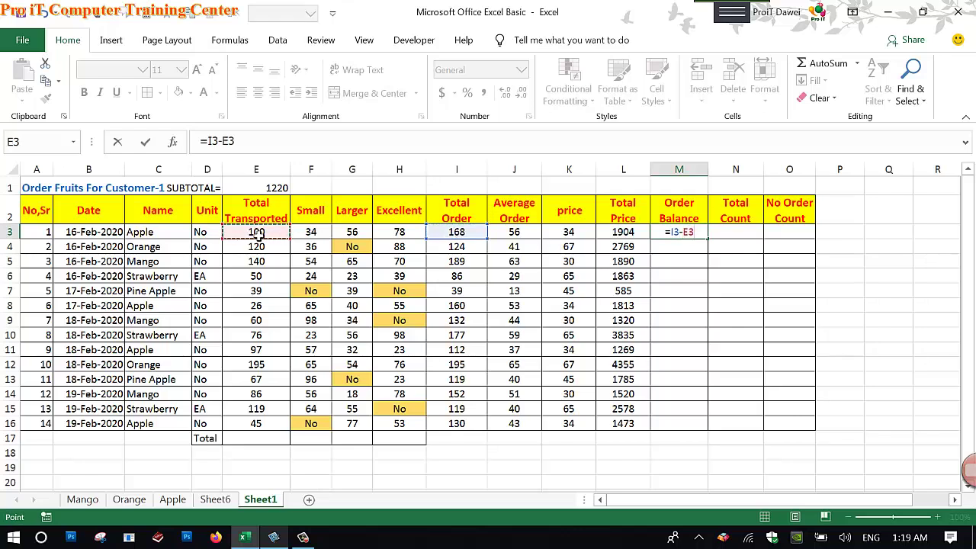
key(Return)
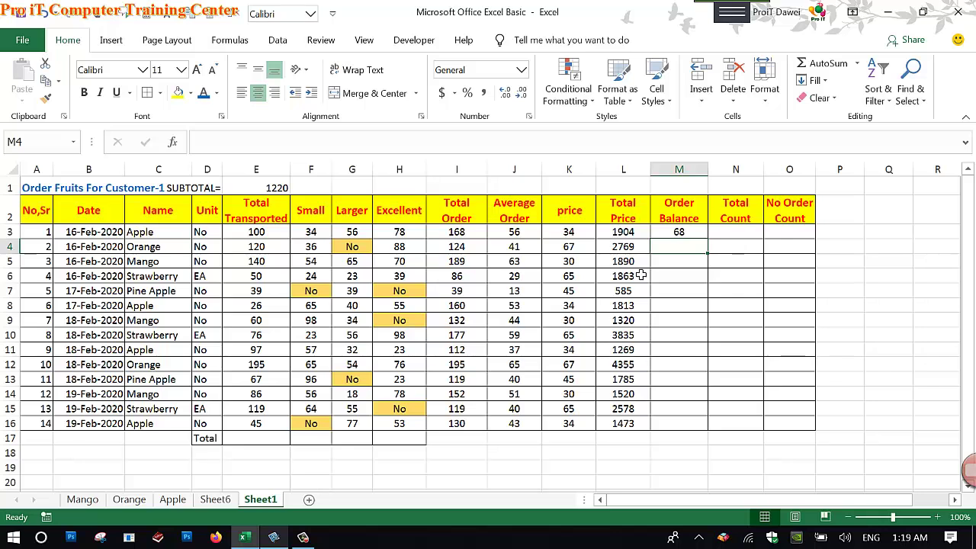
- Enter =I4-E4 in M4, showing 4, and fill it down to M16
text(=)
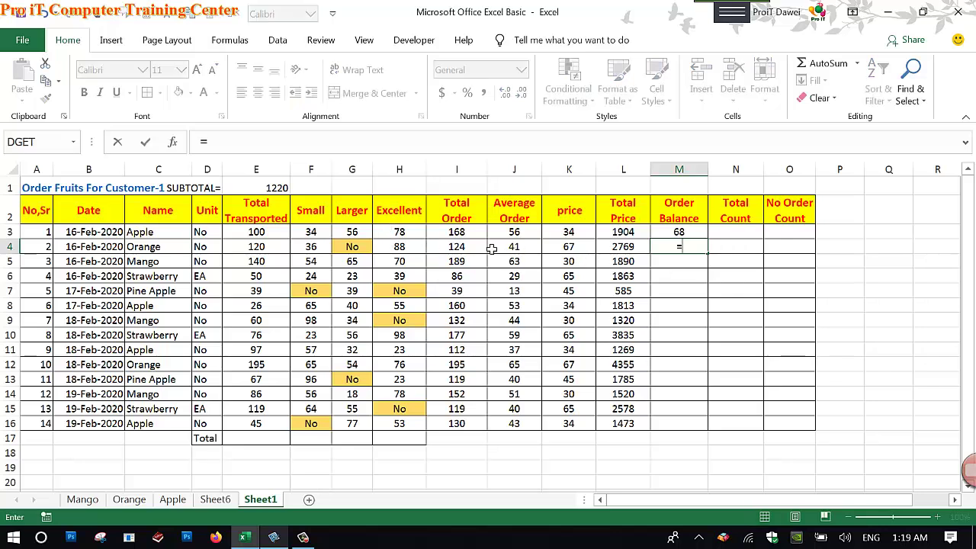
click(461, 249)
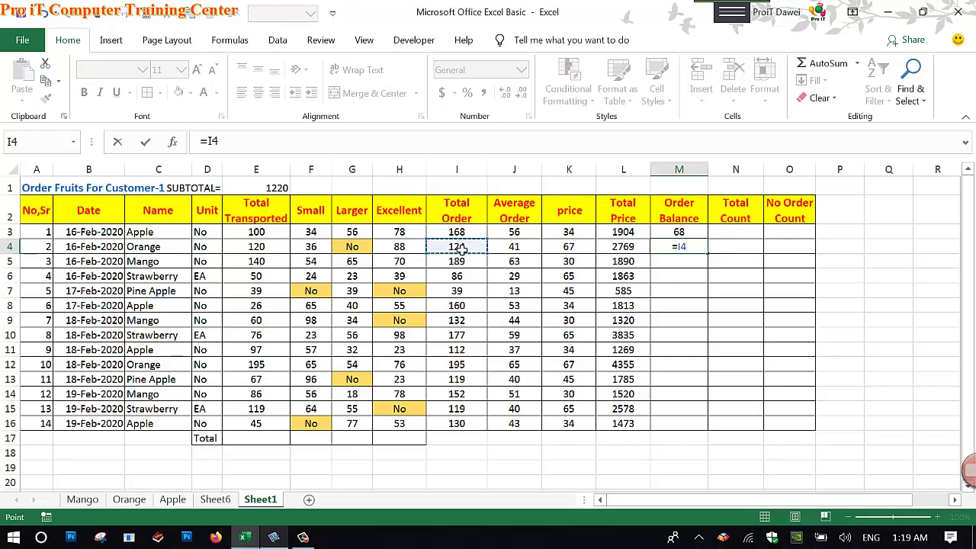
text(-)
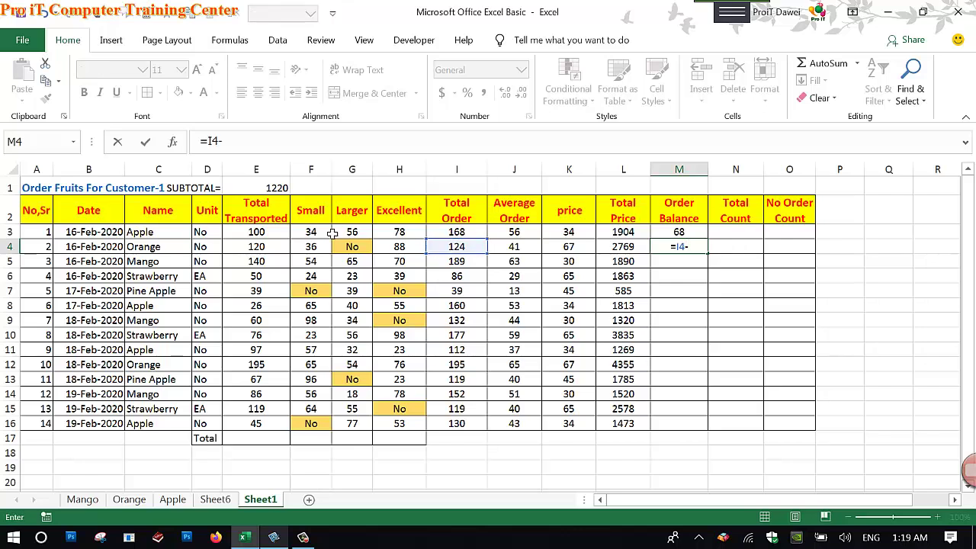
click(265, 252)
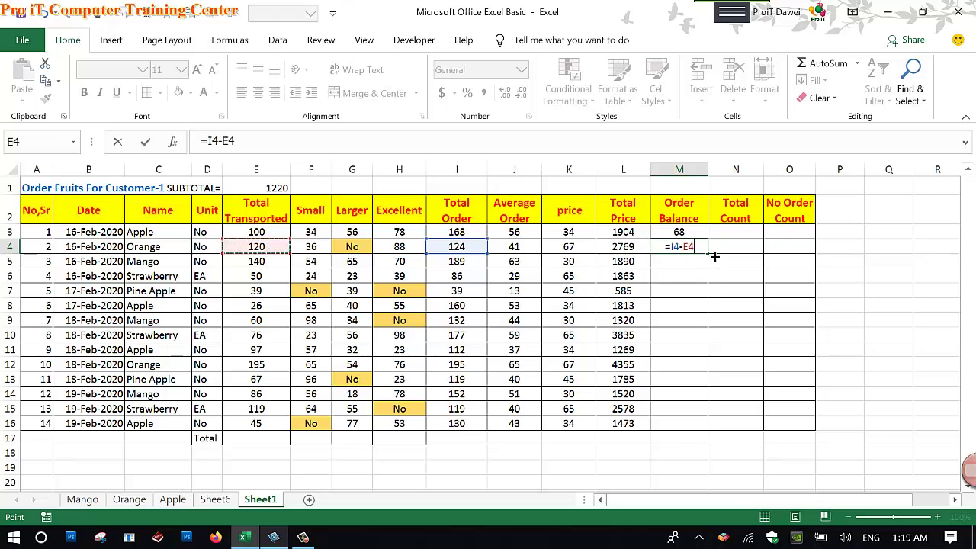
key(Return)
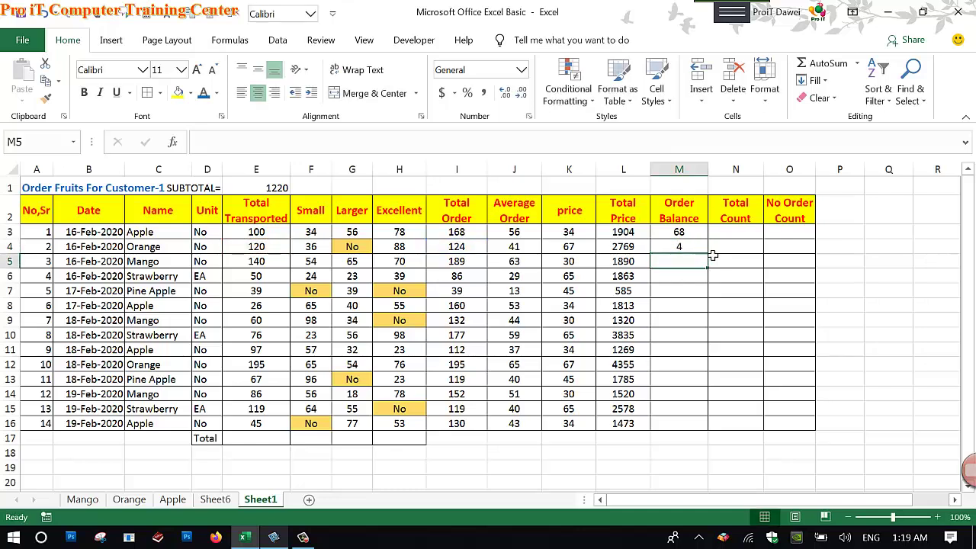
key(Up)
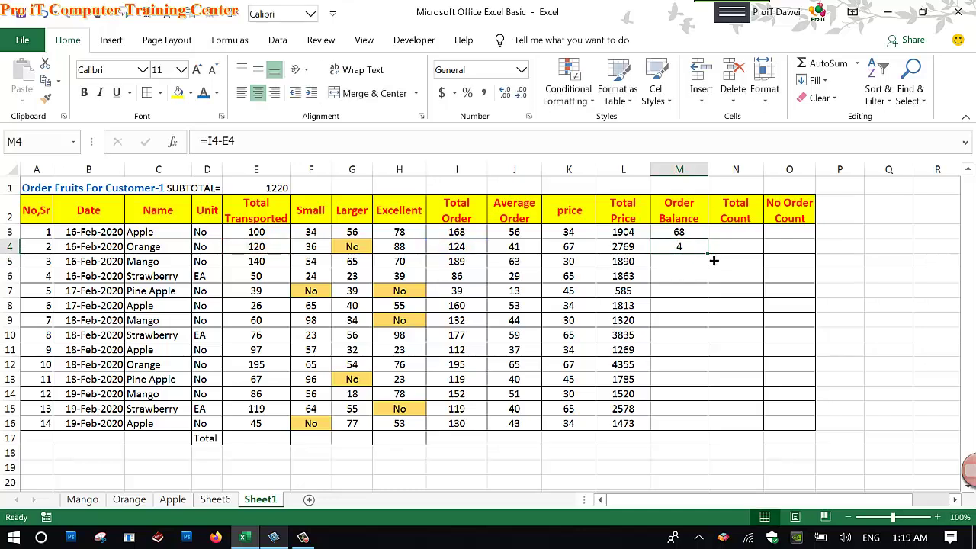
drag(709, 255, 695, 433)
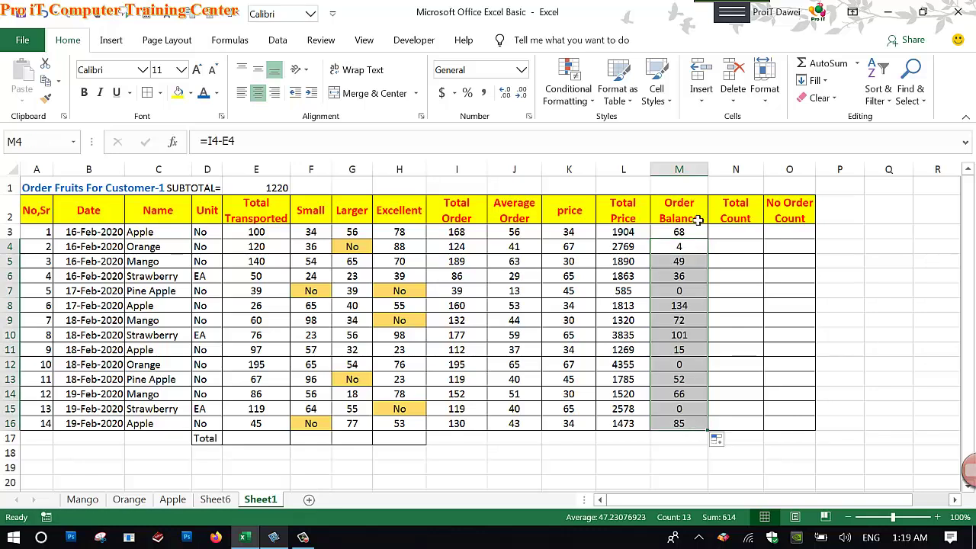
click(741, 233)
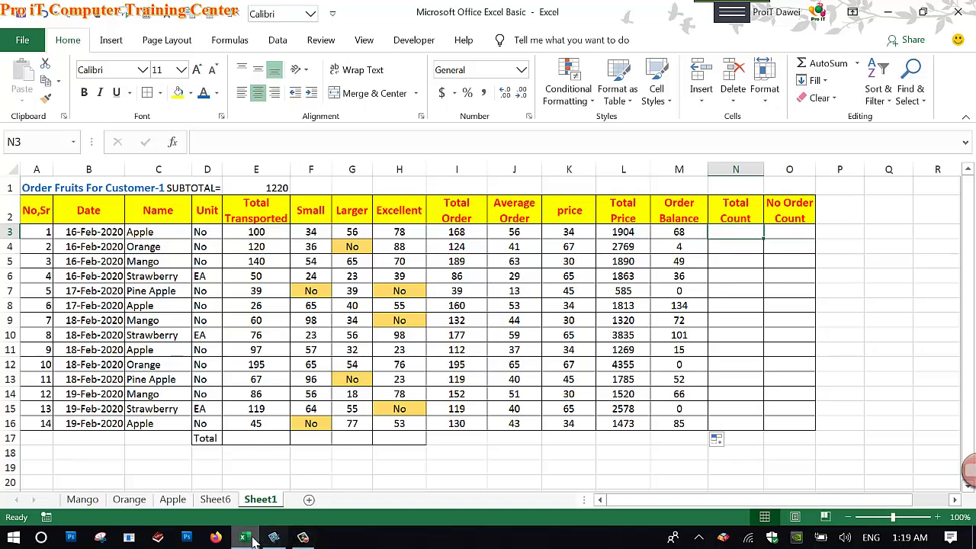
click(275, 538)
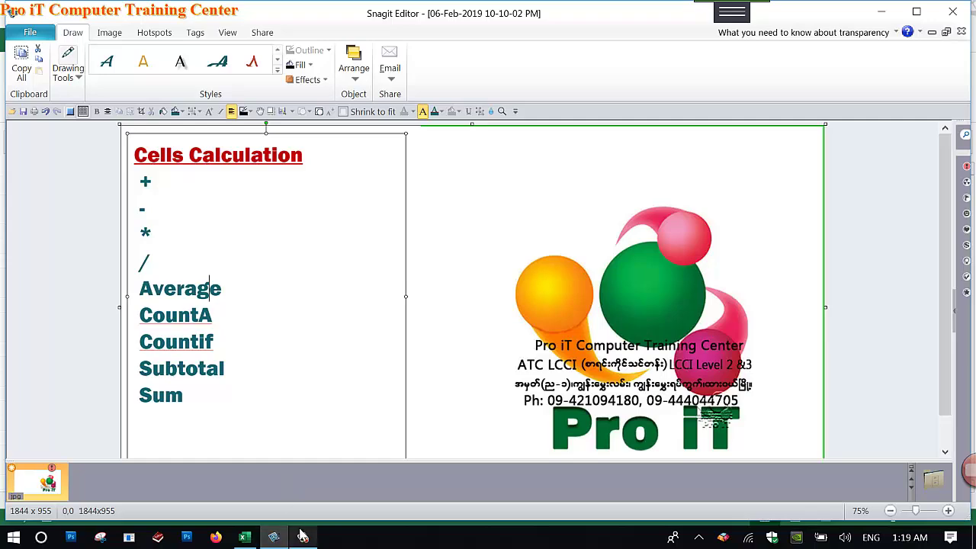
- Enter =COUNTA(F3:H3) in N3 to count the first row's Small, Larger and Excellent entries
click(246, 537)
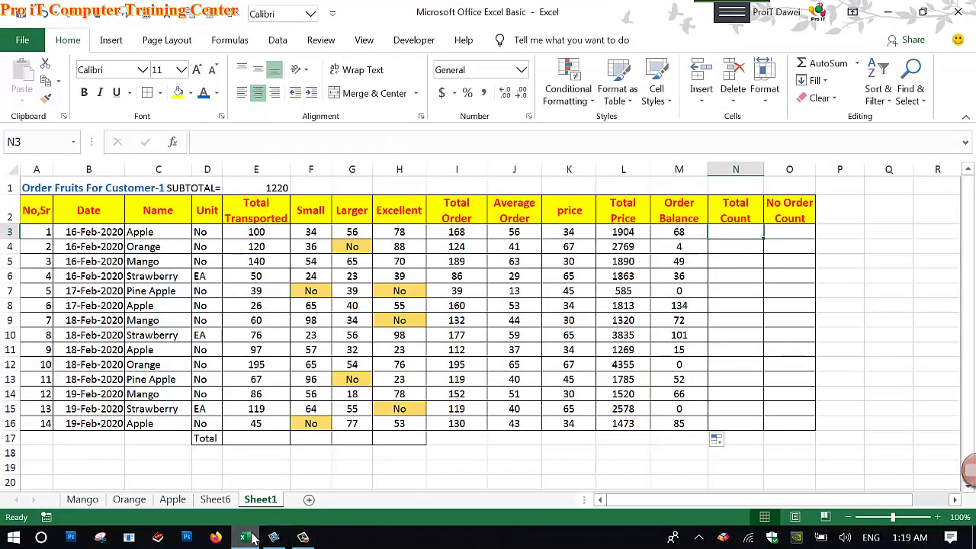
text(=)
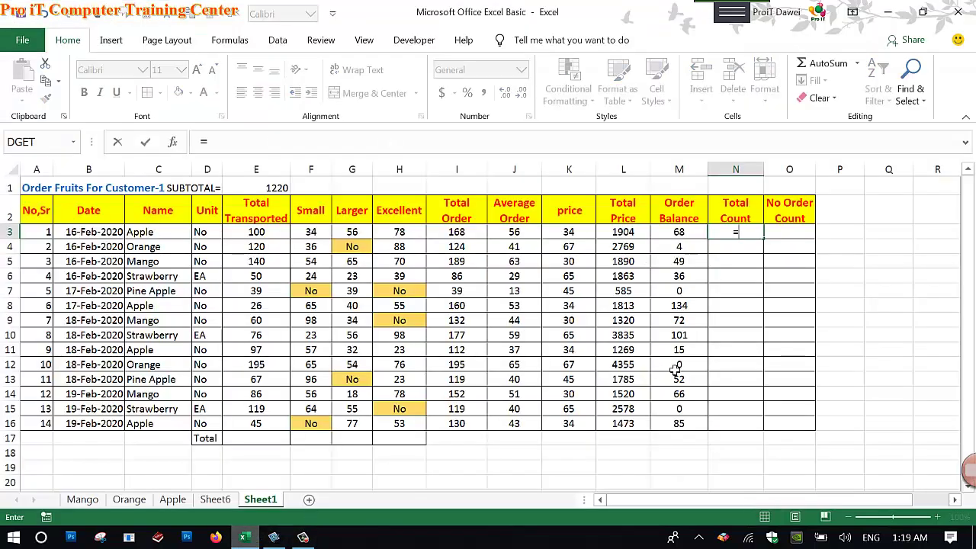
text(counta)
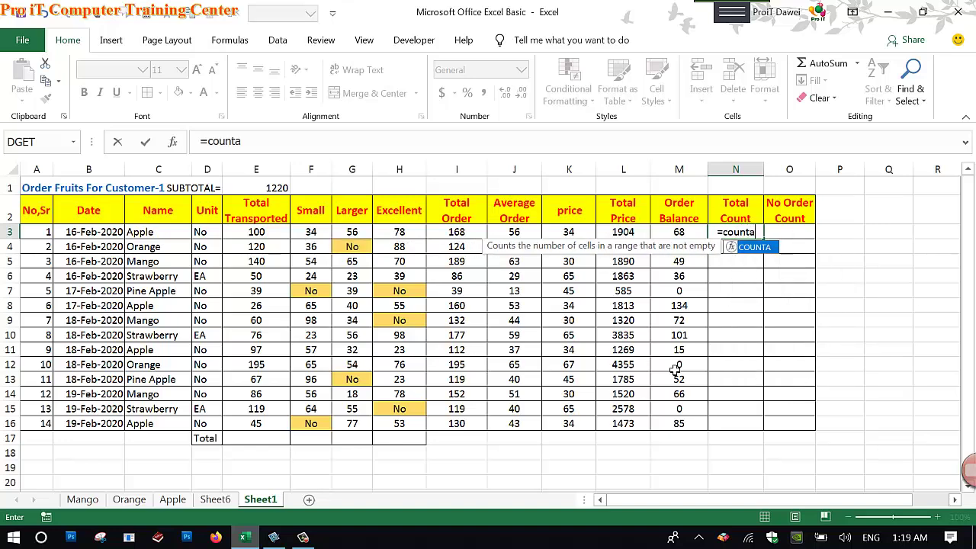
text(()
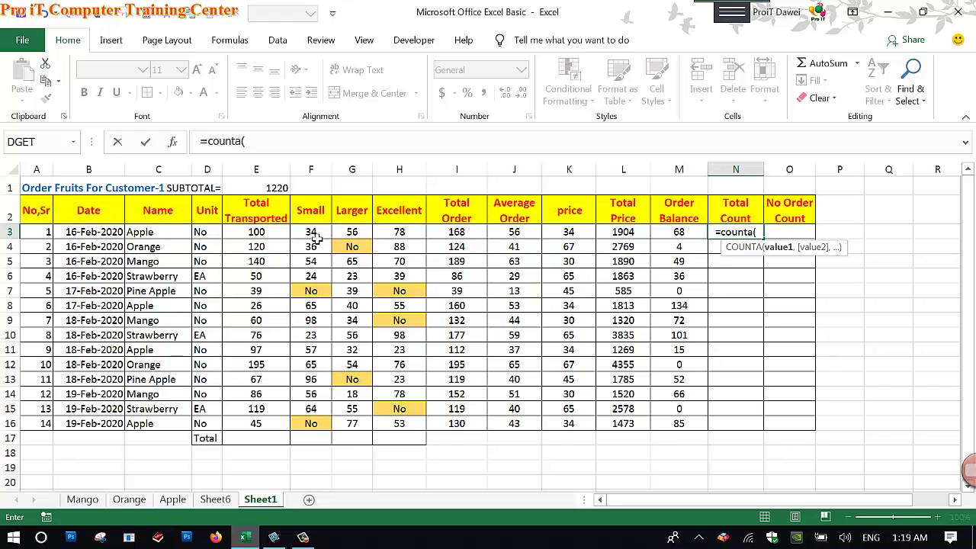
drag(312, 235, 390, 236)
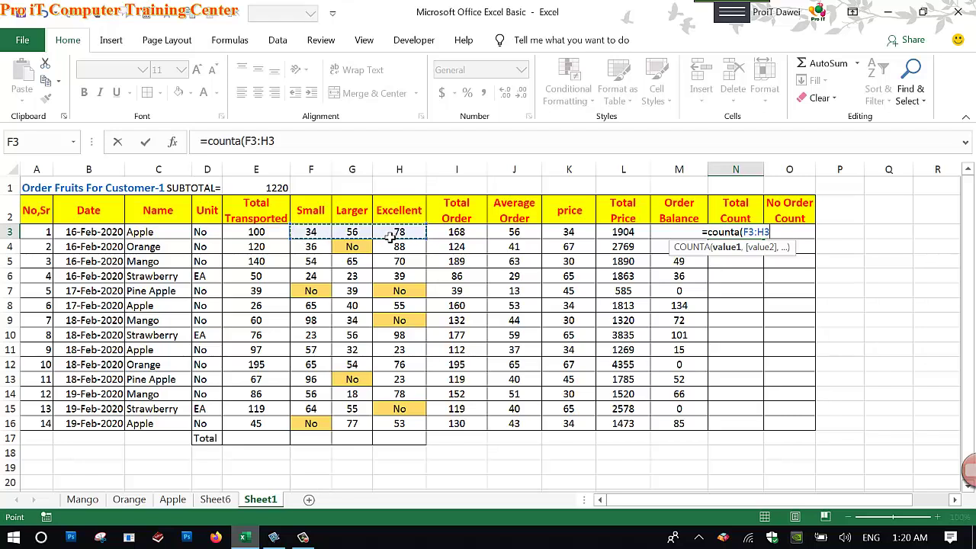
text())
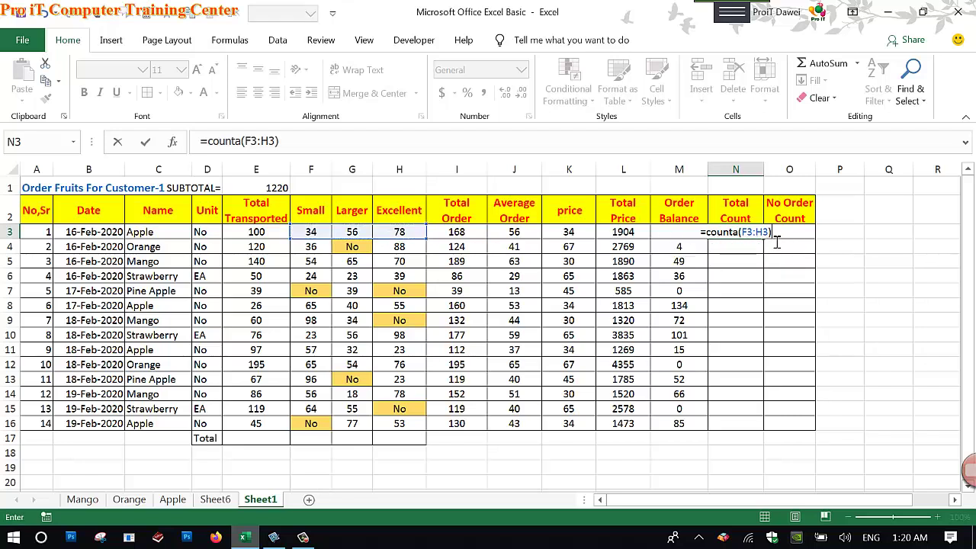
key(Return)
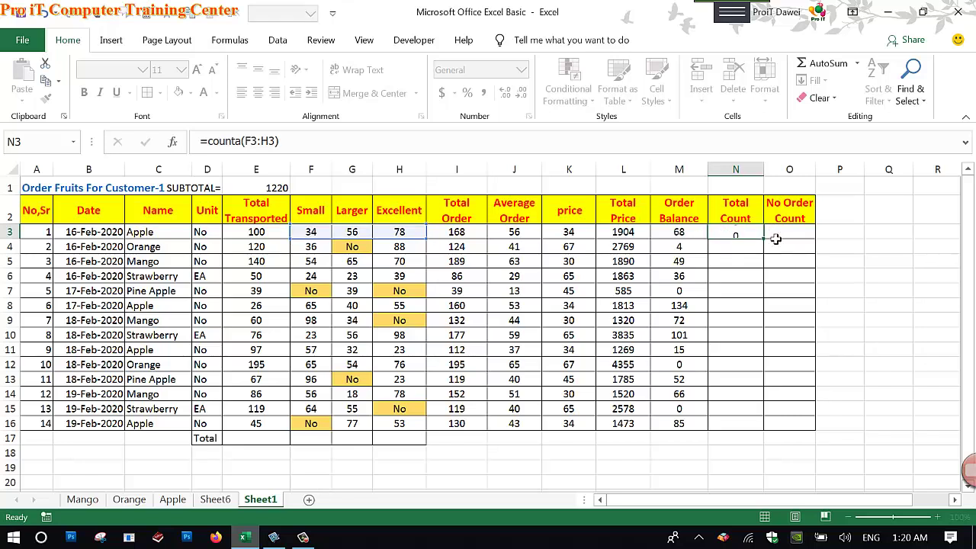
click(741, 233)
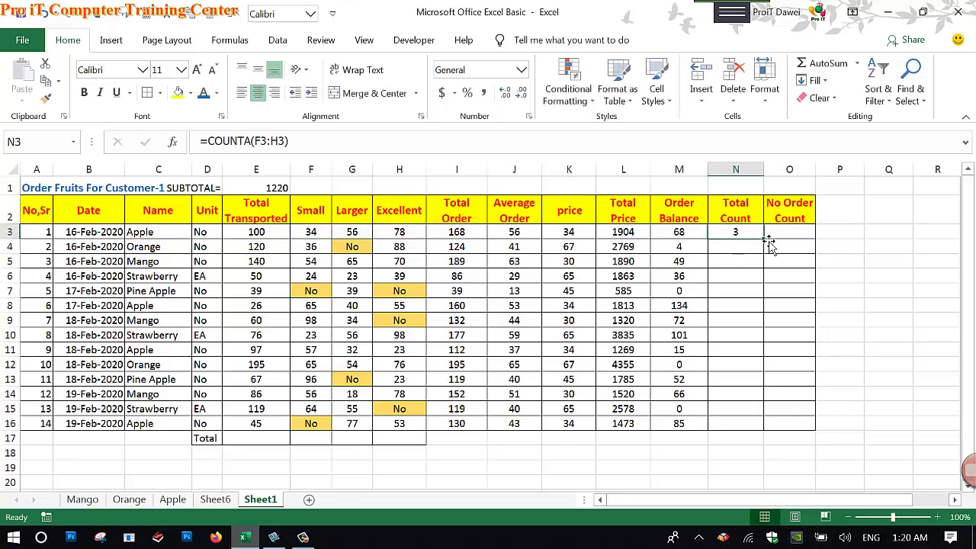
drag(769, 244, 767, 258)
- Enter =COUNTA(F4:H4) in N4 and fill it down to N16
click(746, 253)
text(=)
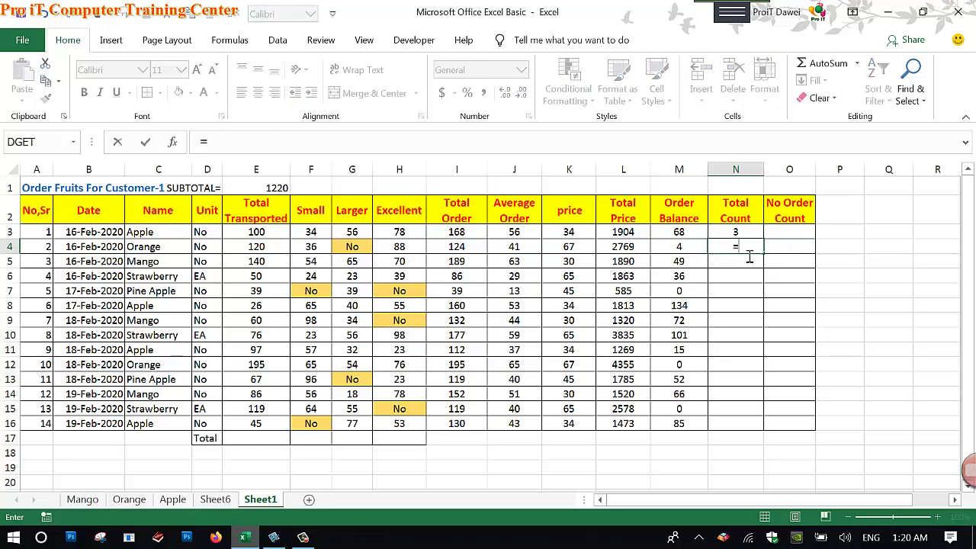
text(count)
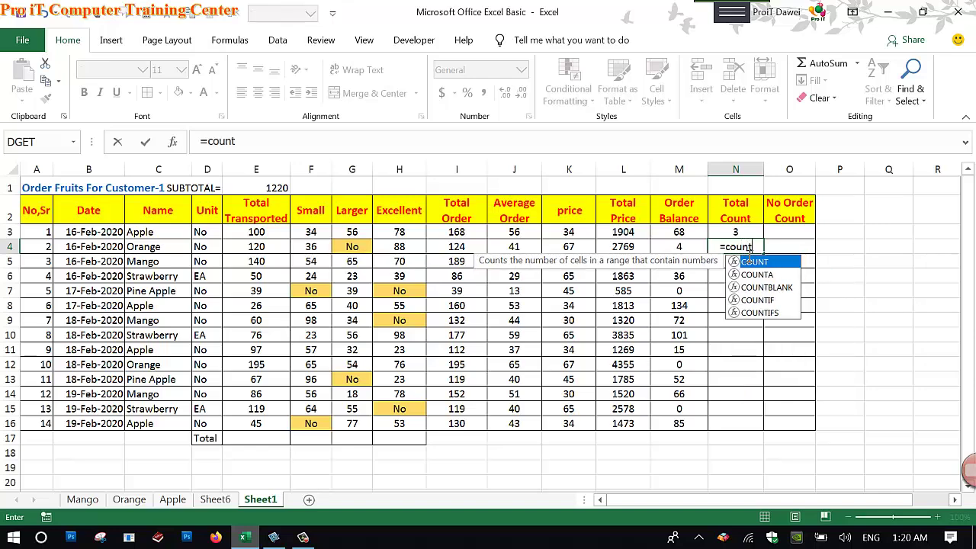
text(a)
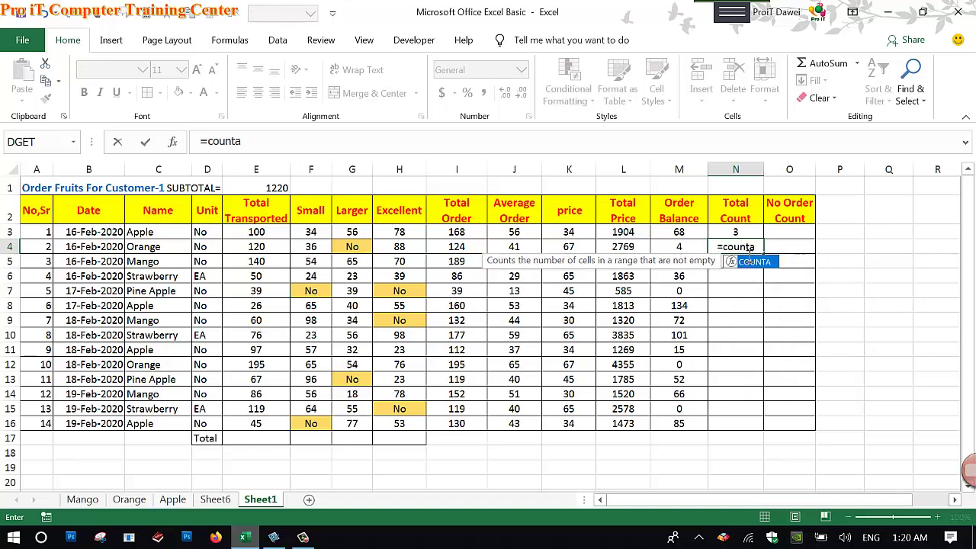
text(()
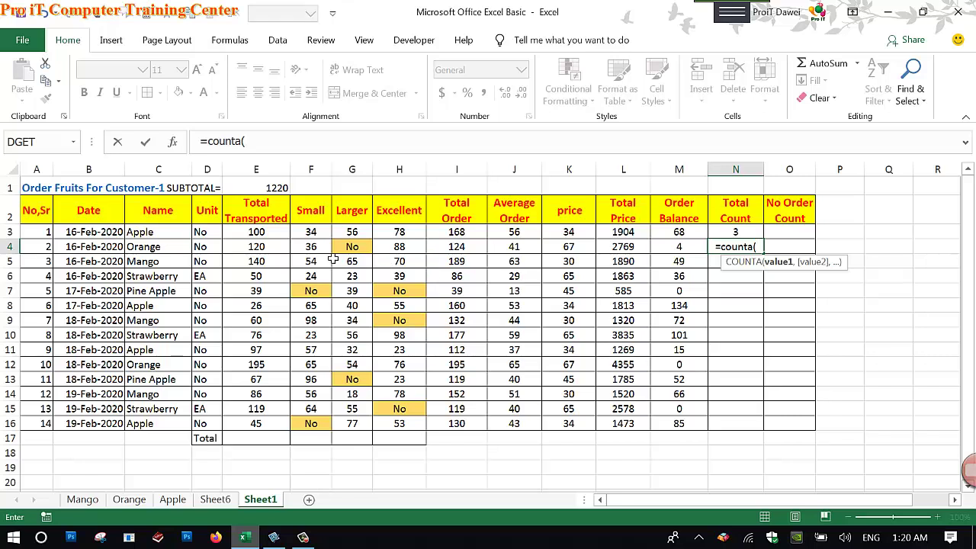
drag(307, 250, 397, 257)
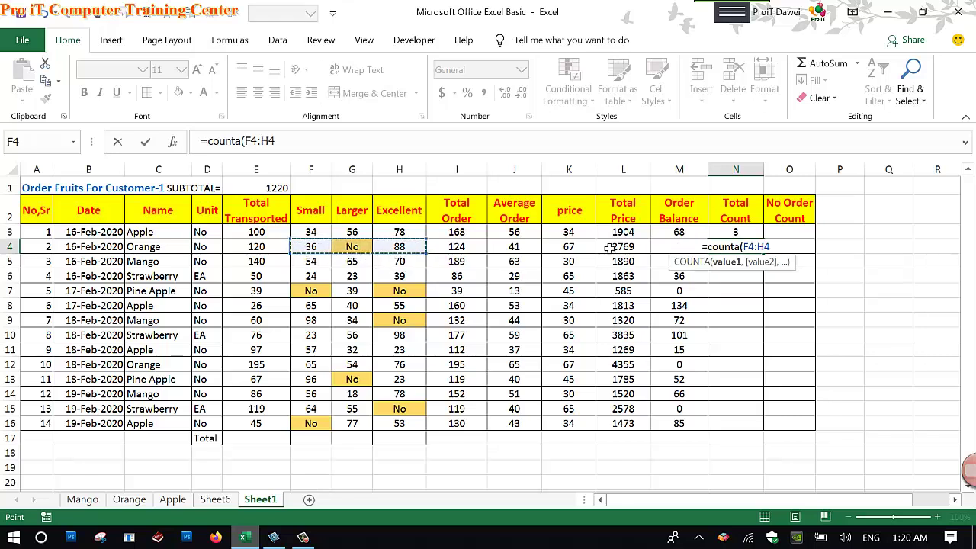
text())
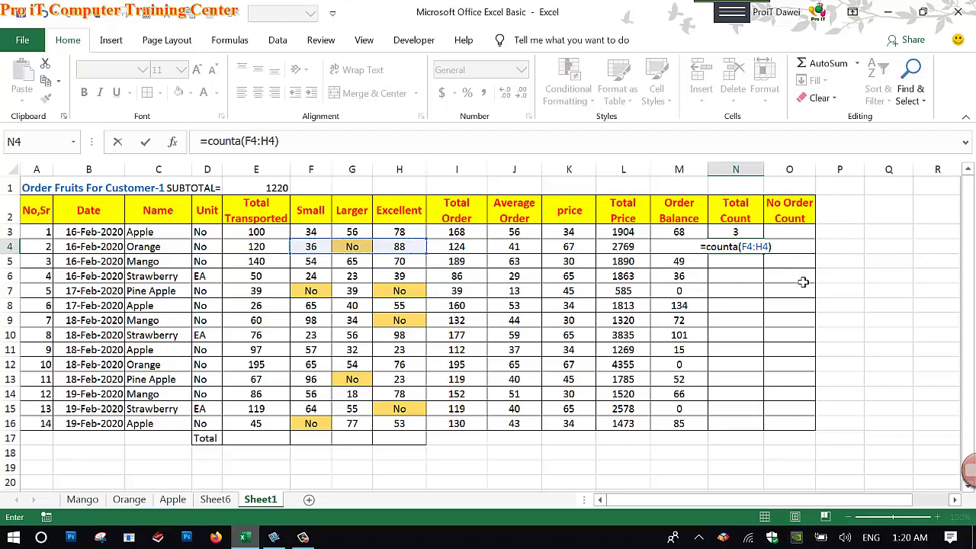
key(Return)
click(755, 249)
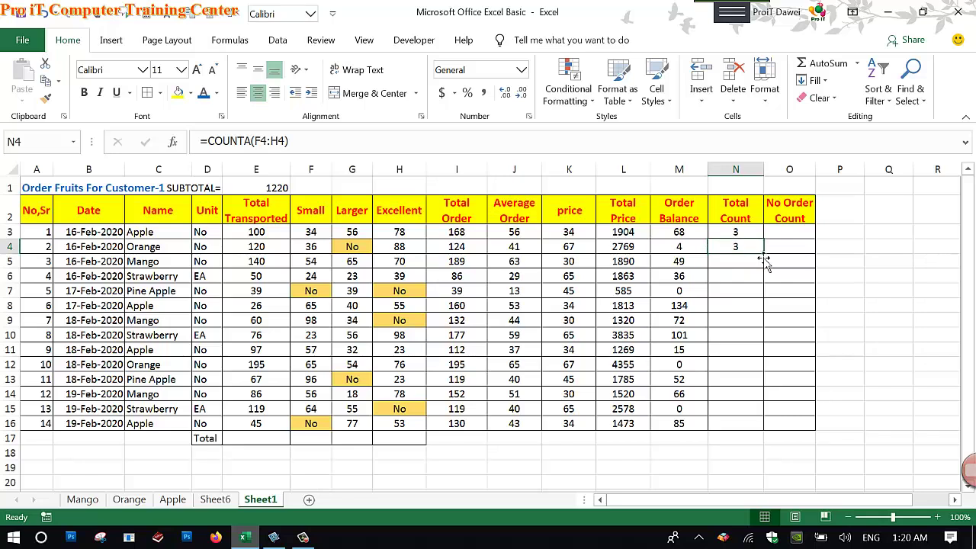
drag(763, 254, 758, 438)
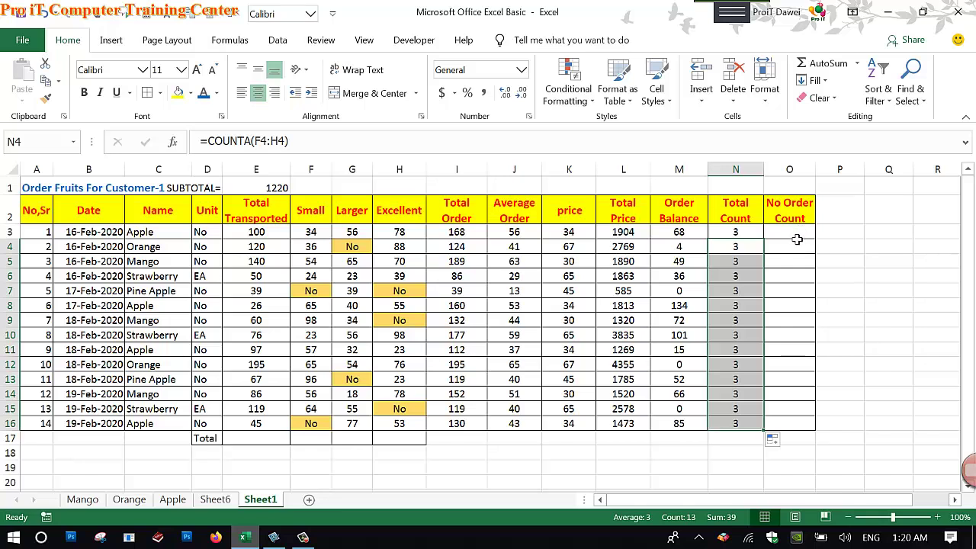
click(796, 237)
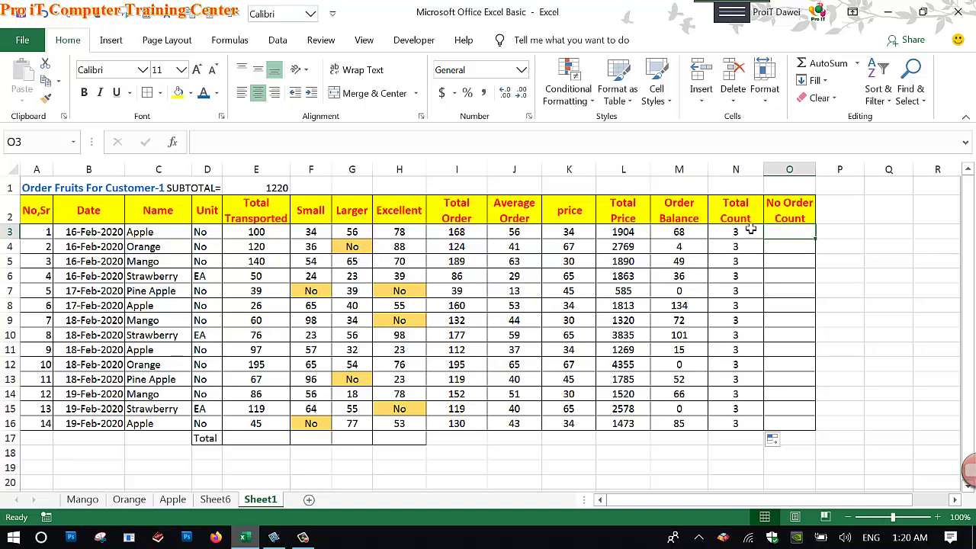
- Type =countif in O3 and show Snagit's slide listing Average, CountA, Countif, Subtotal and Sum
text(=co)
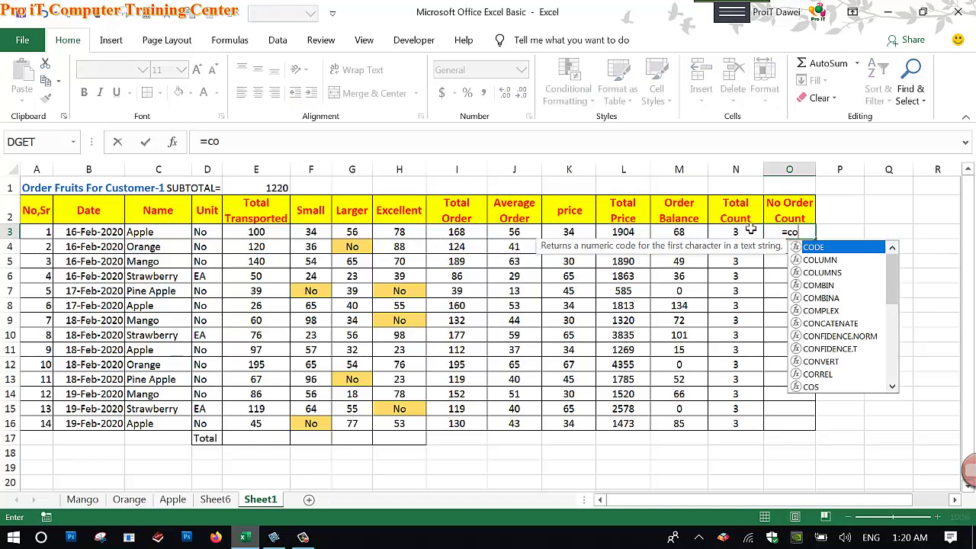
text(unt)
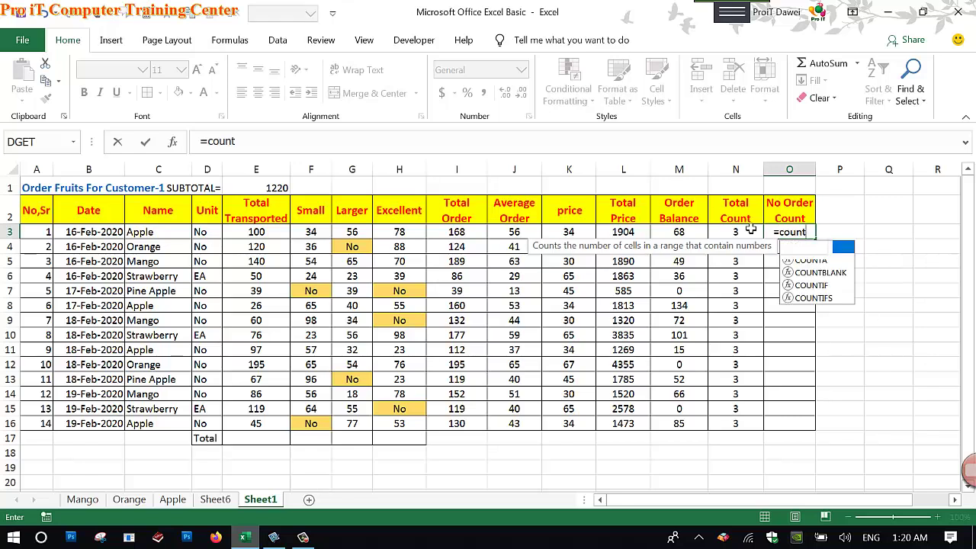
text(if)
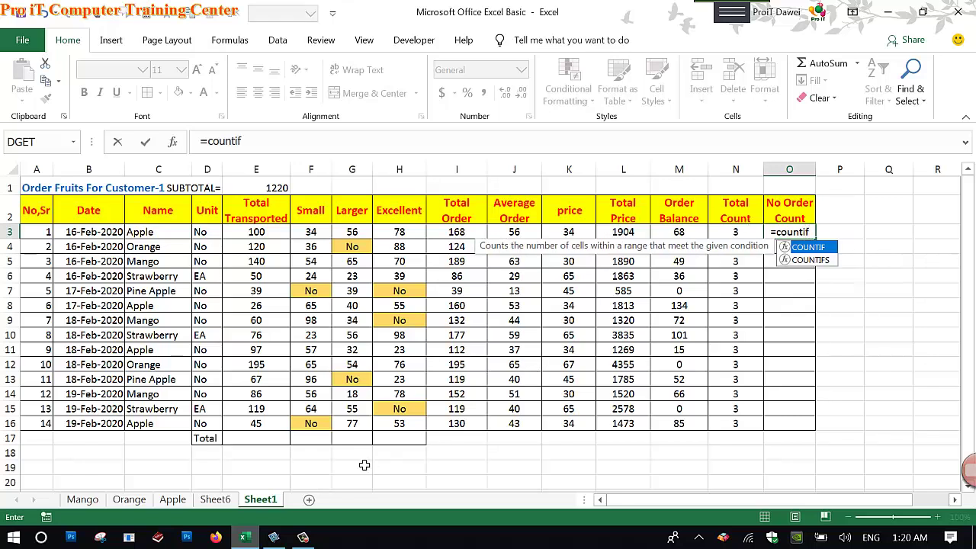
click(274, 537)
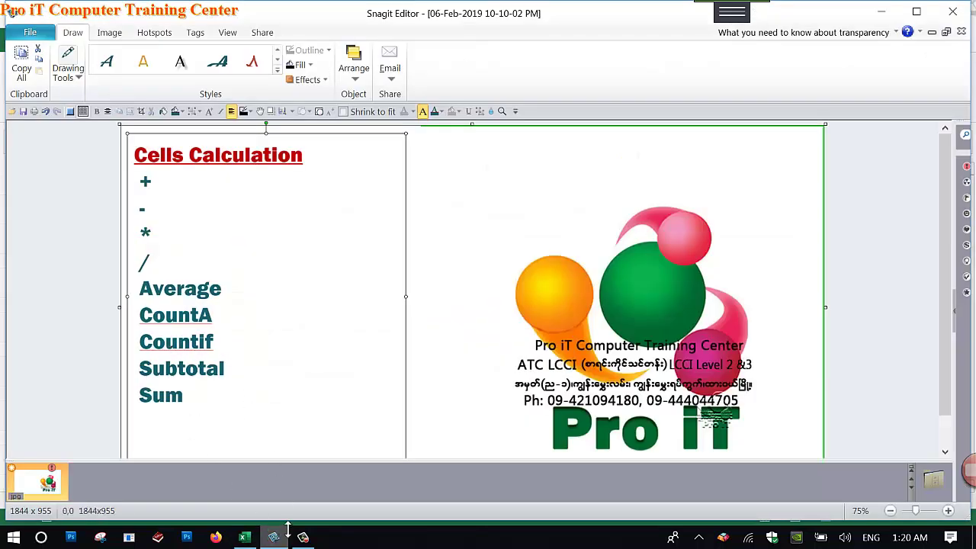
- Complete =COUNTIF(F3:H3,"No") in O3 back in Excel, giving 0
click(242, 537)
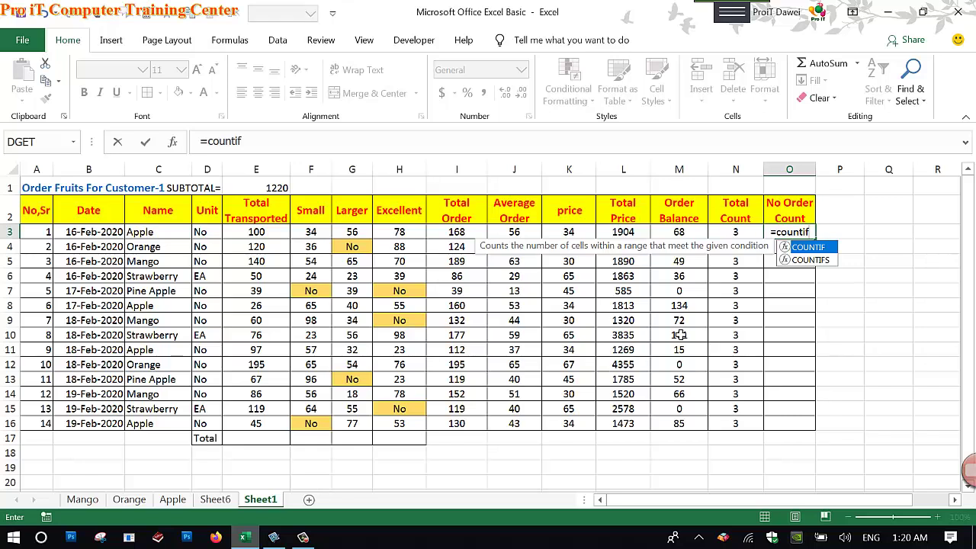
text(()
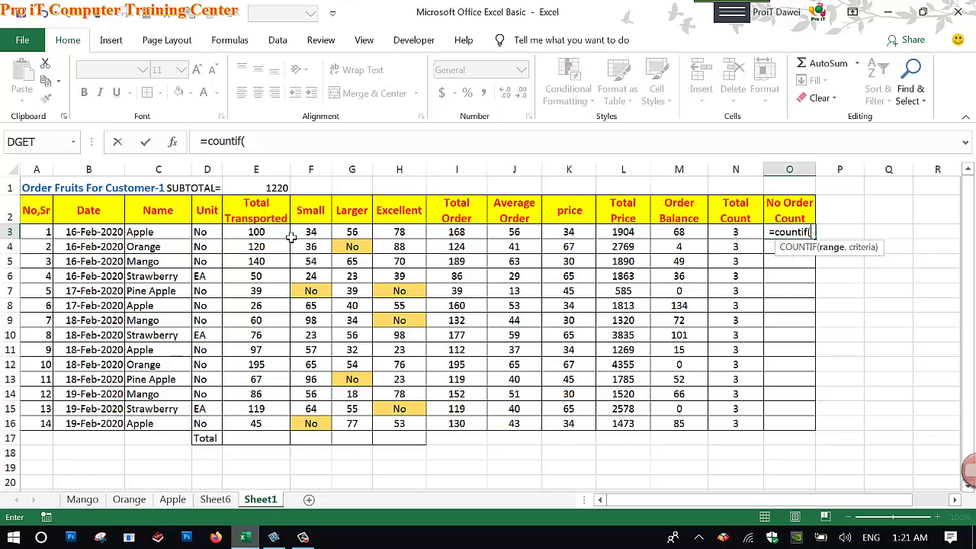
drag(302, 238, 397, 237)
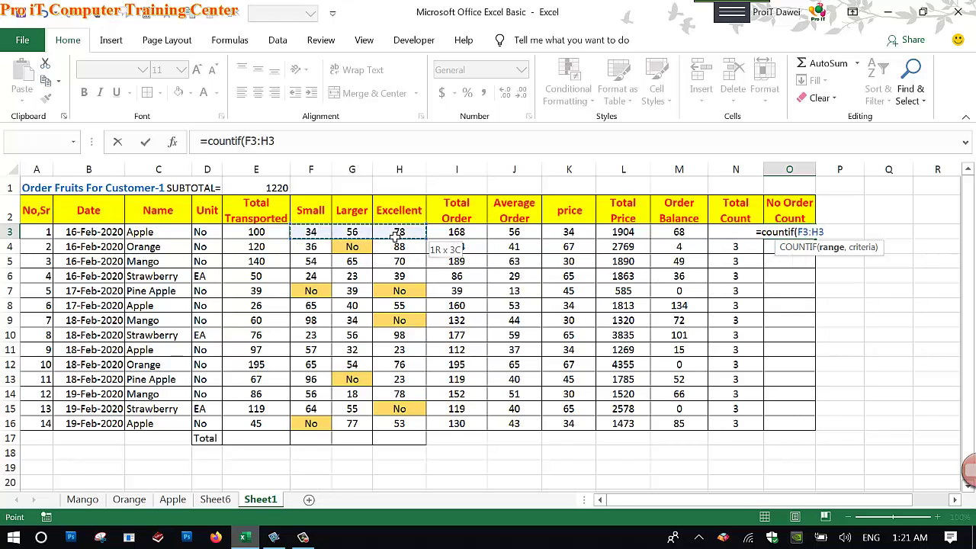
text(,)
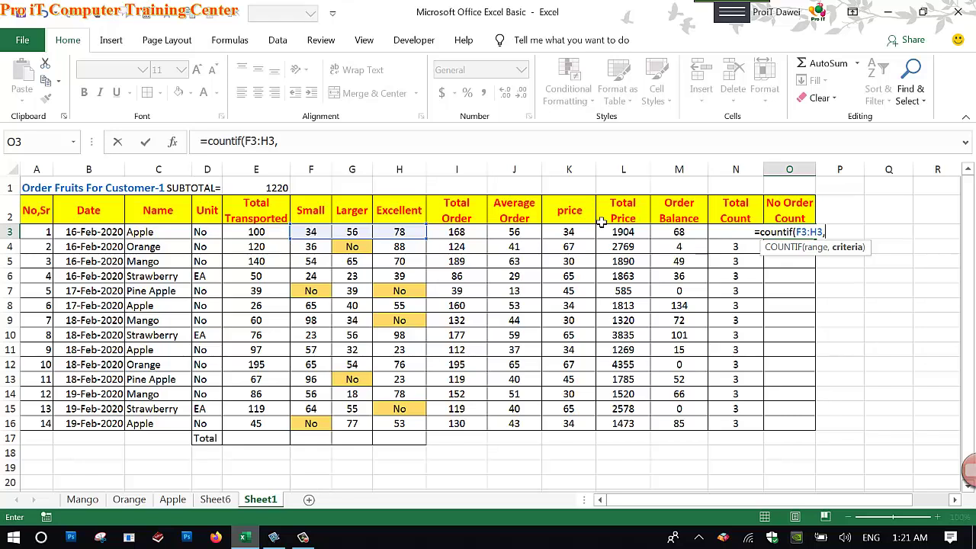
text(")
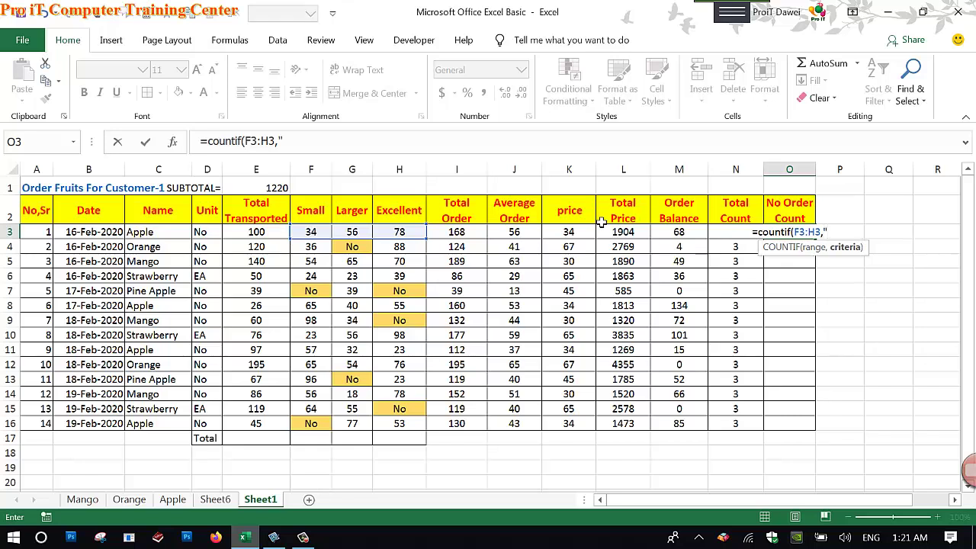
text(No)
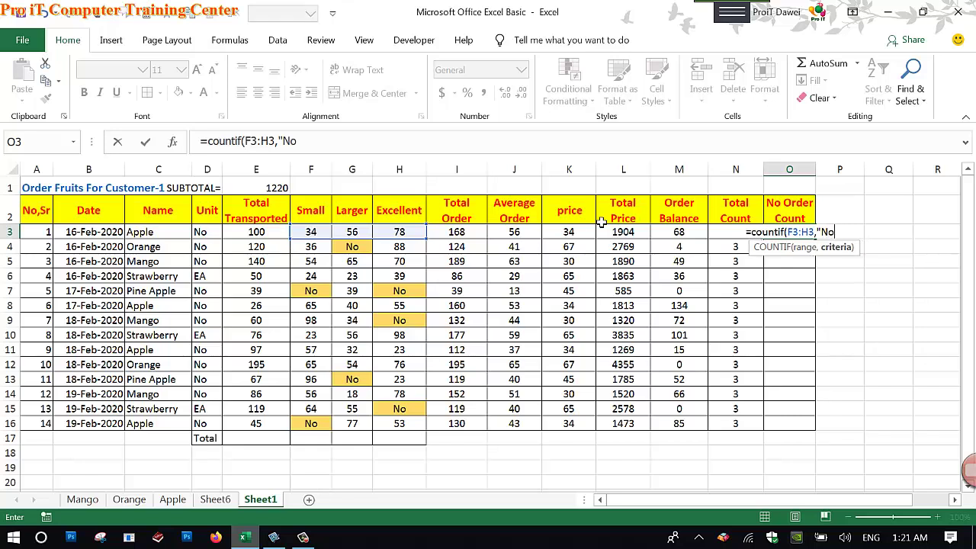
text("))
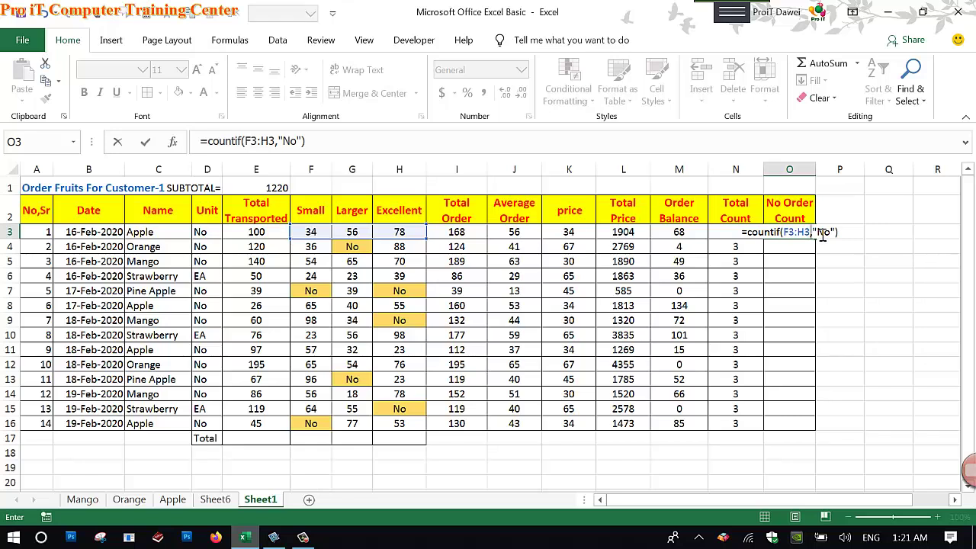
click(823, 233)
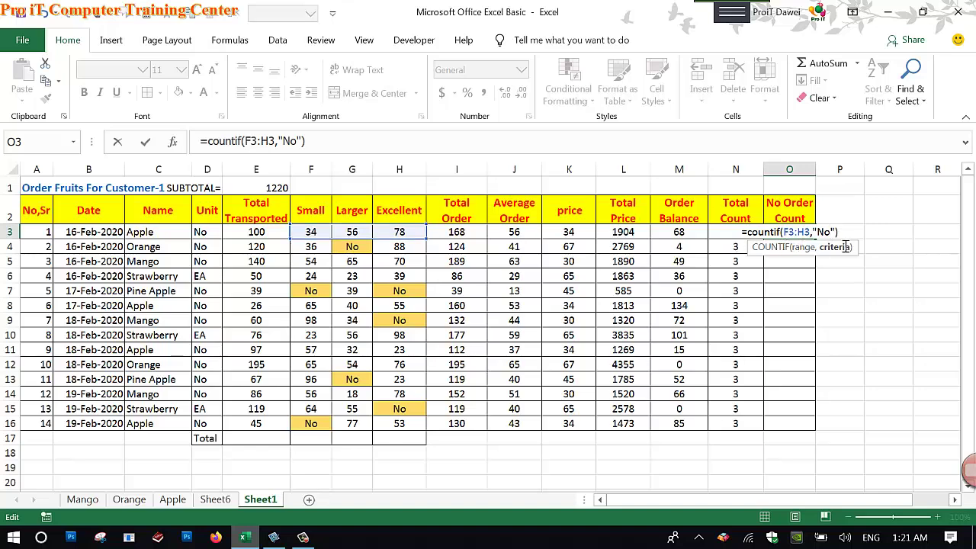
key(Return)
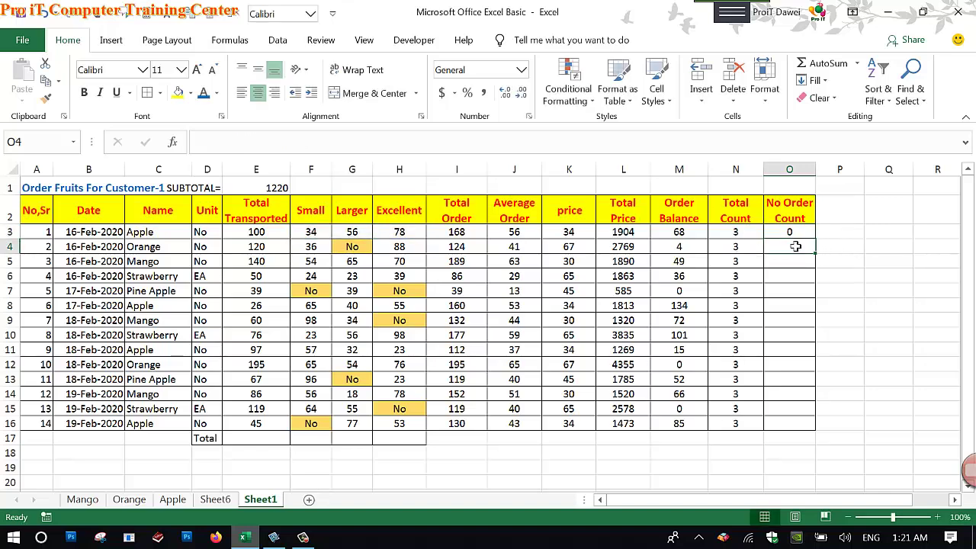
- Enter =COUNTIF(F4:H4,"No") in O4 and fill it down to O16
click(791, 237)
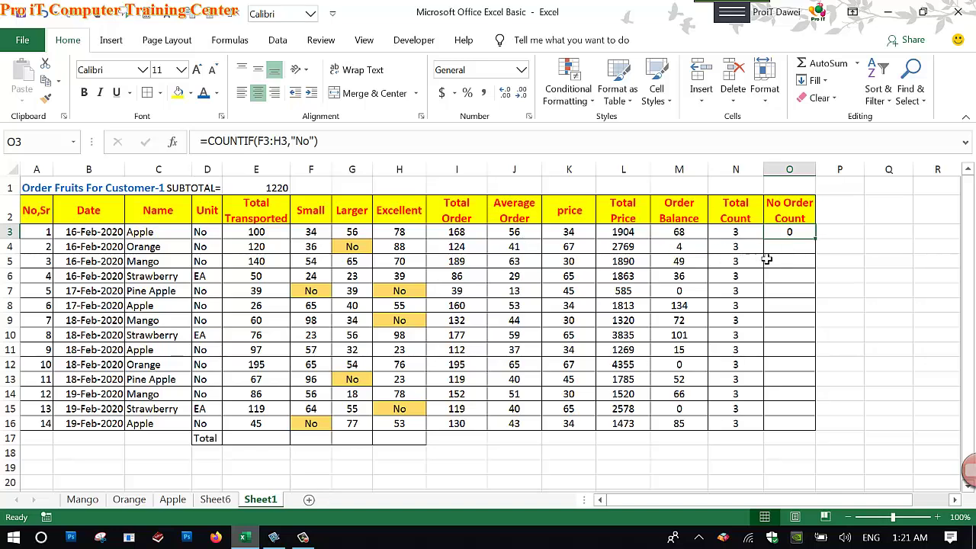
click(778, 253)
text(=)
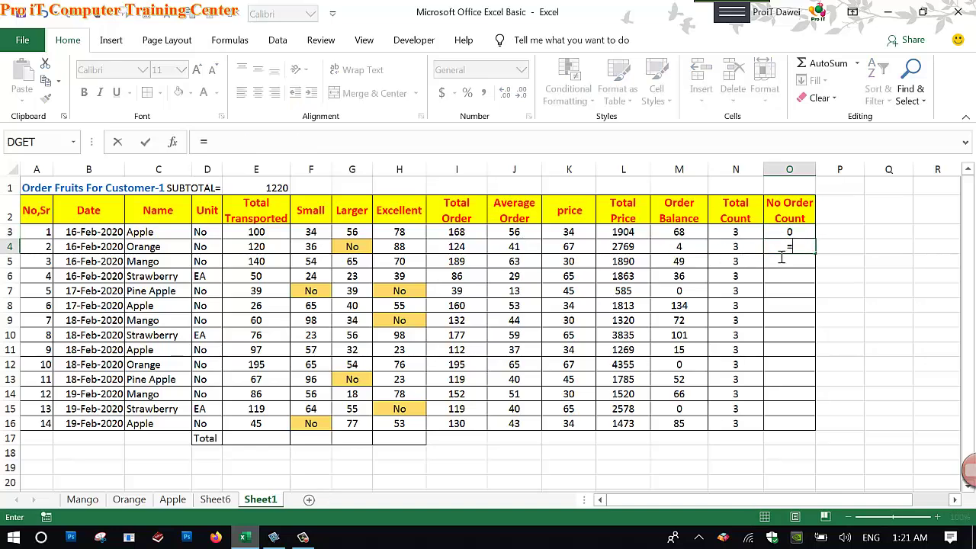
text(counti)
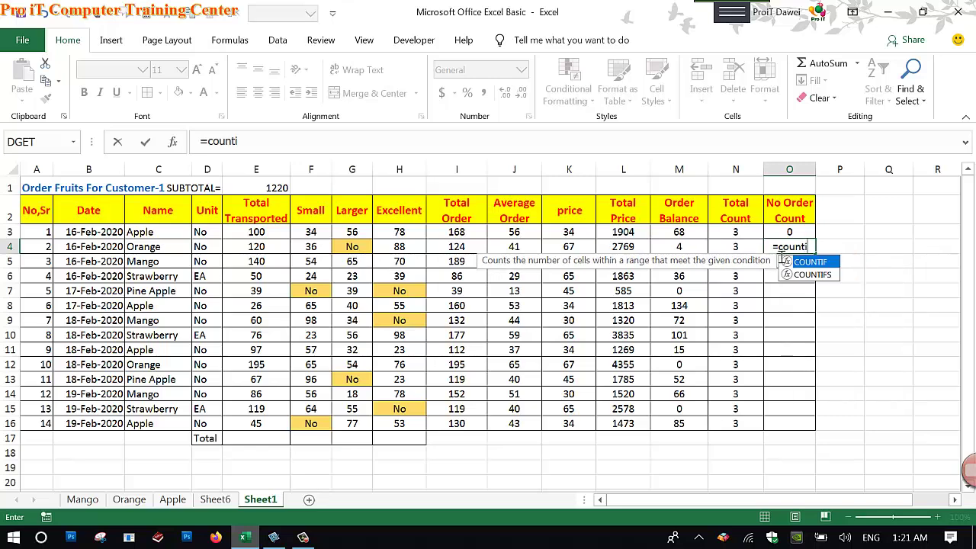
text(f()
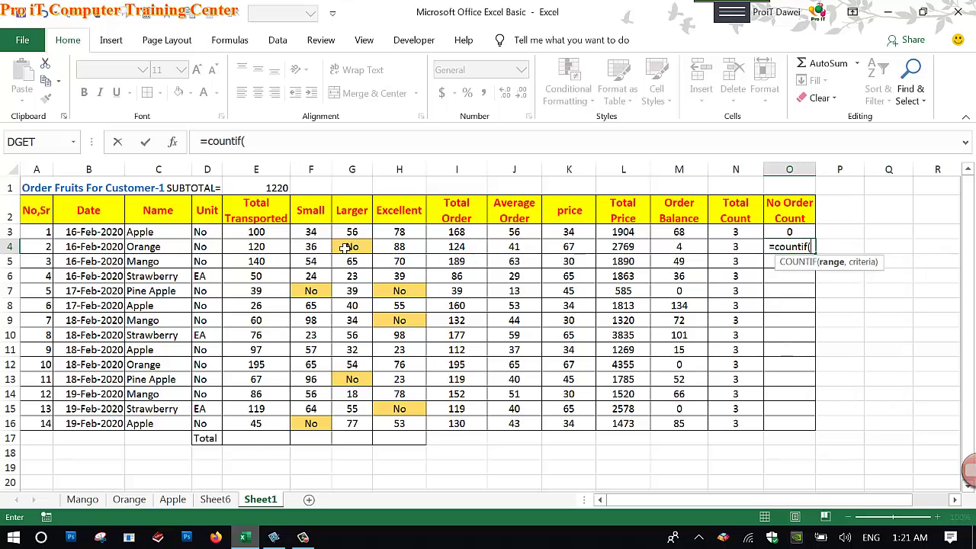
drag(304, 250, 408, 252)
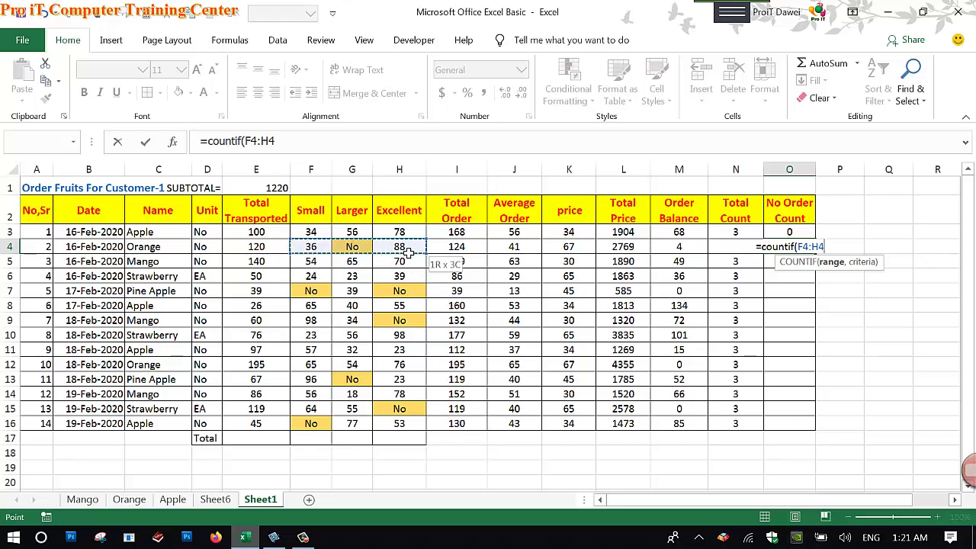
text(,)
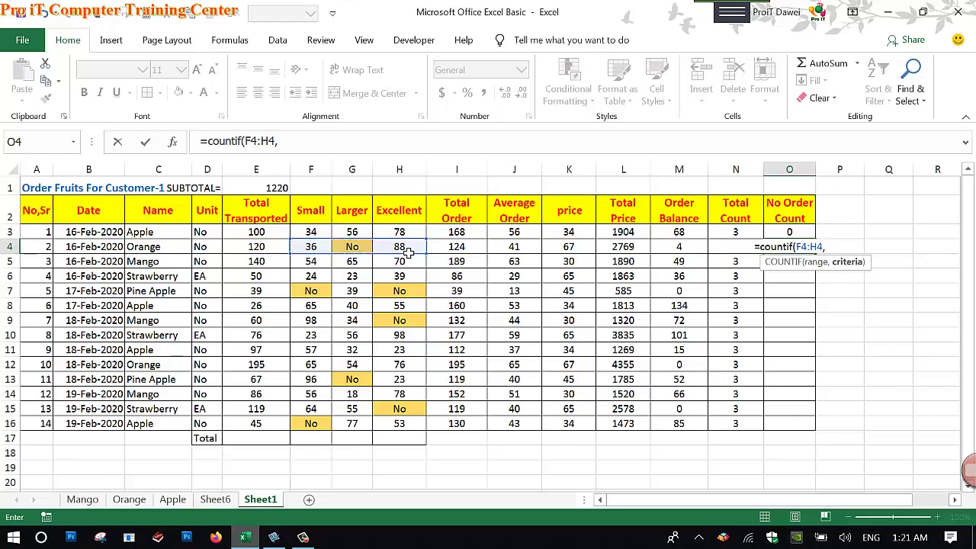
text(")
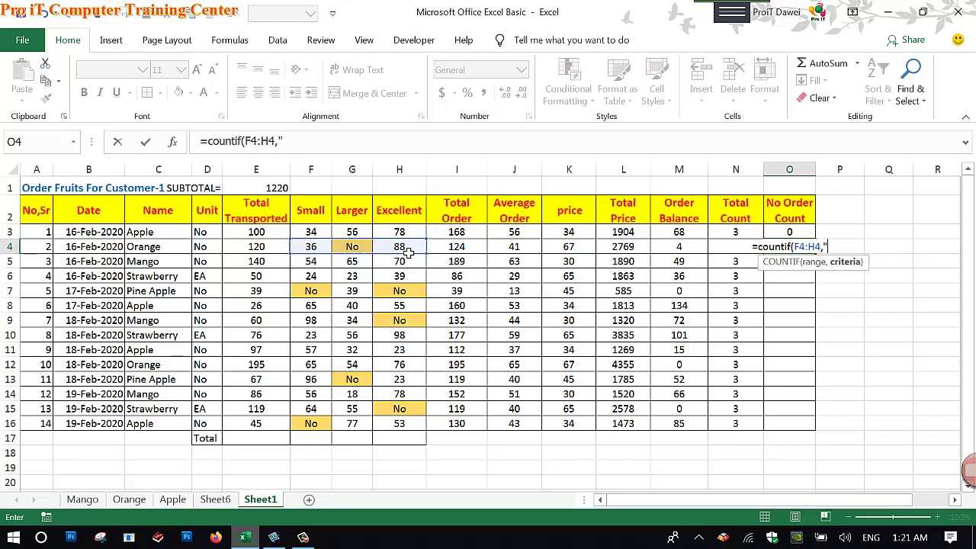
text(No)
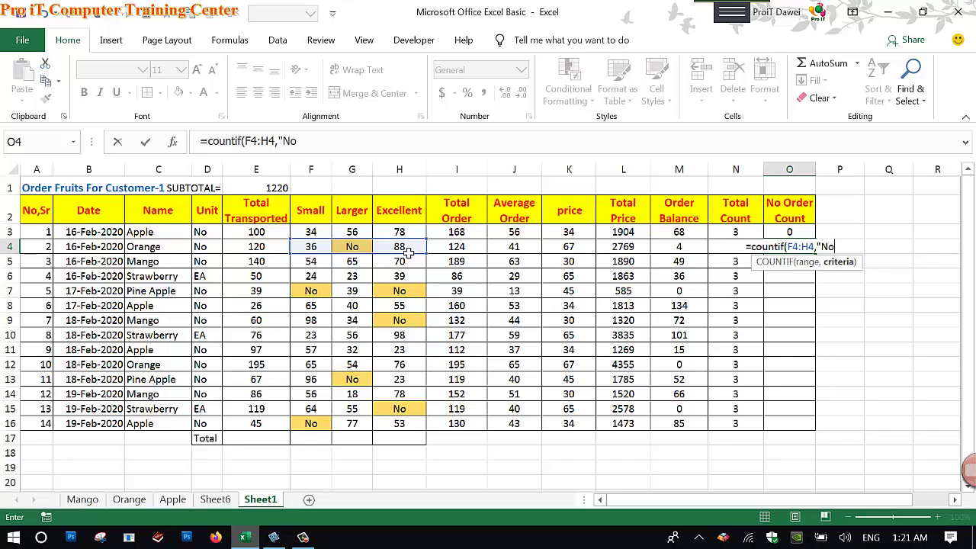
text("))
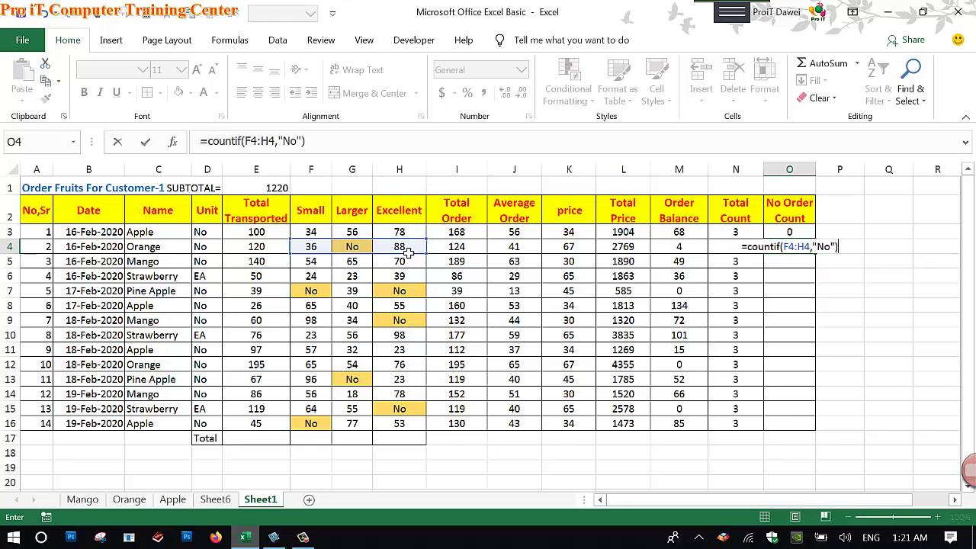
key(Return)
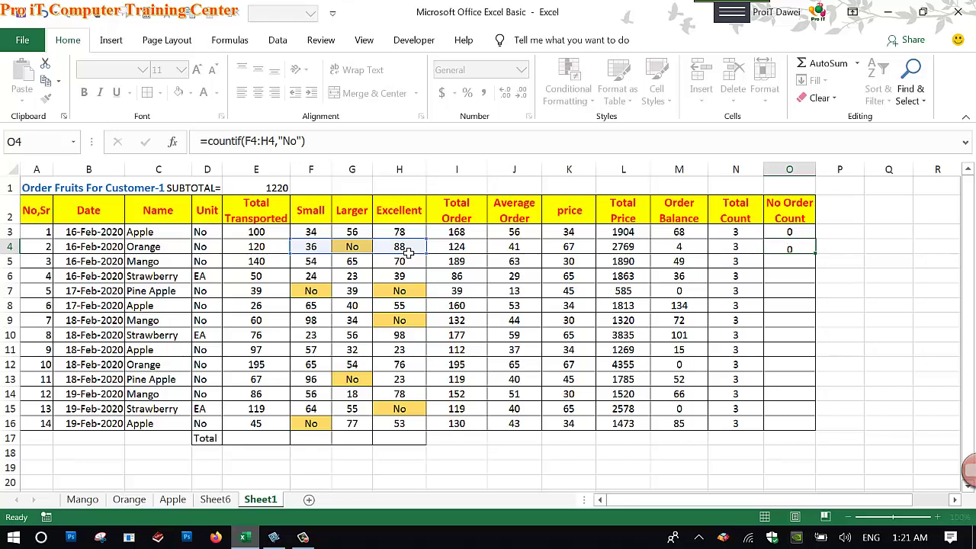
click(788, 249)
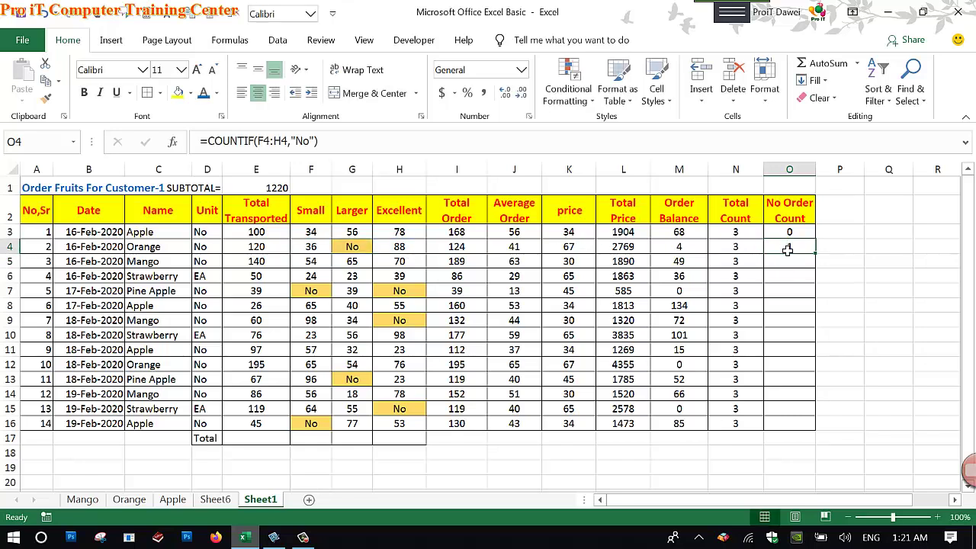
drag(815, 254, 815, 432)
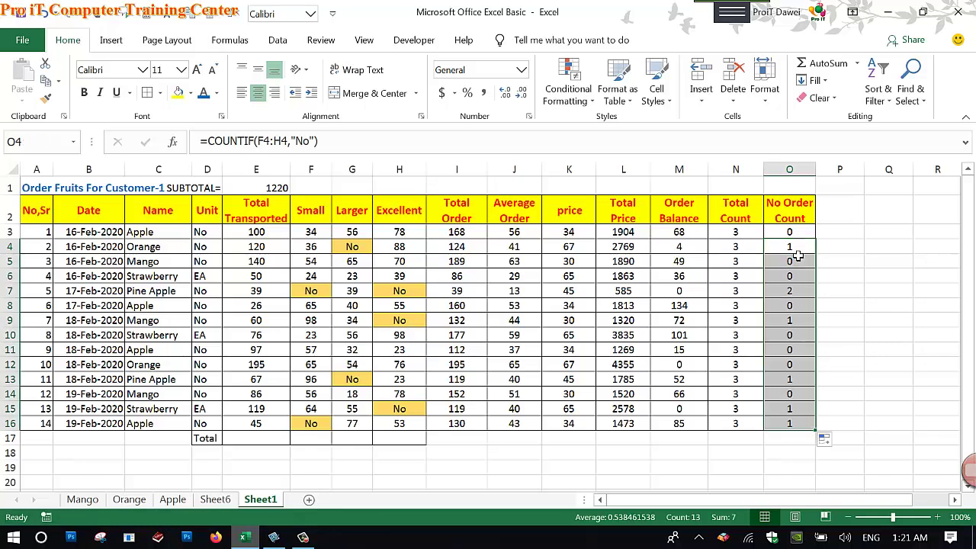
click(797, 254)
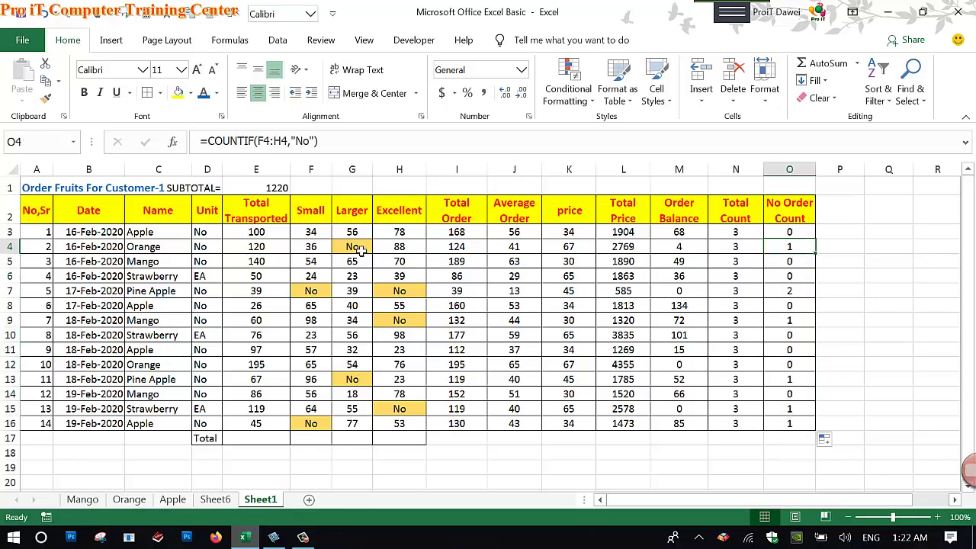
- Check the No Order Count results against rows 4, 7, 9, 10, 13 and 16
click(10, 247)
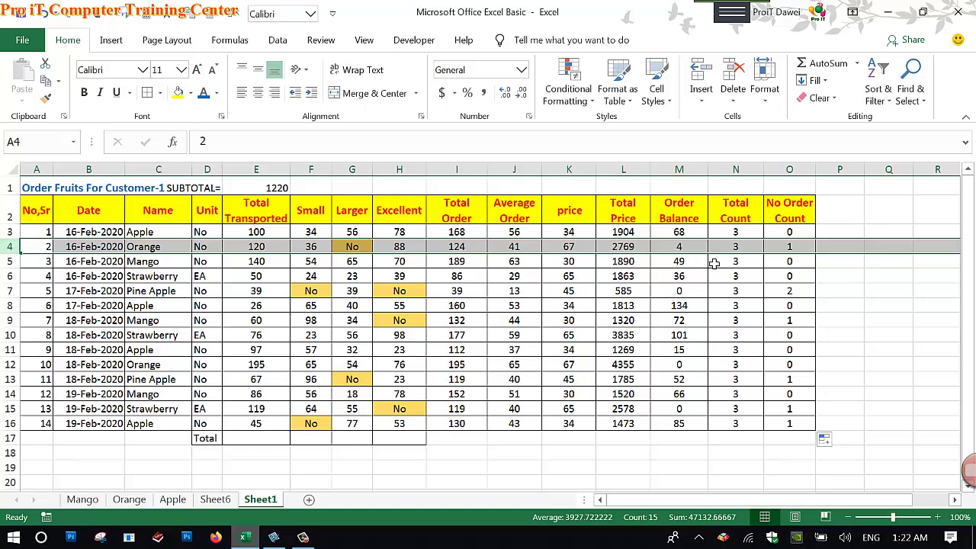
click(785, 296)
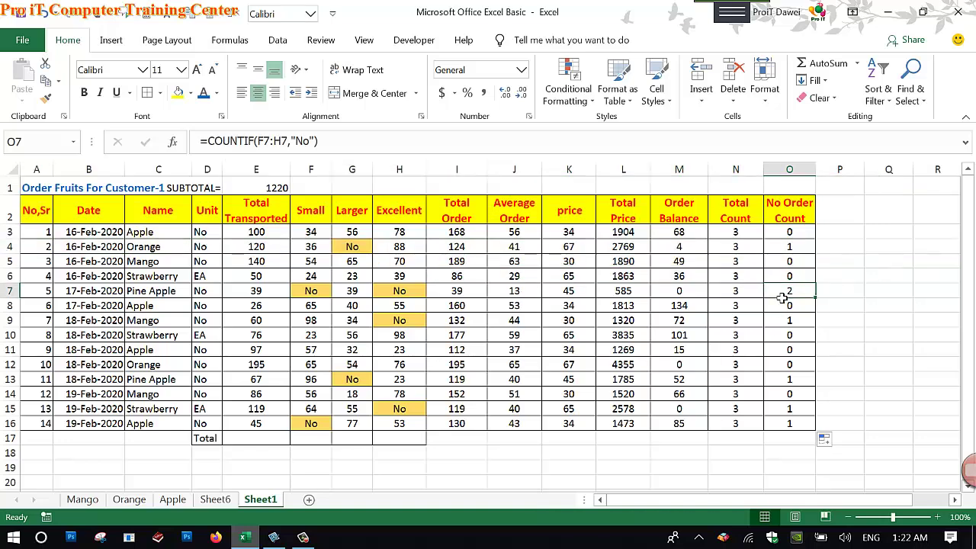
click(10, 290)
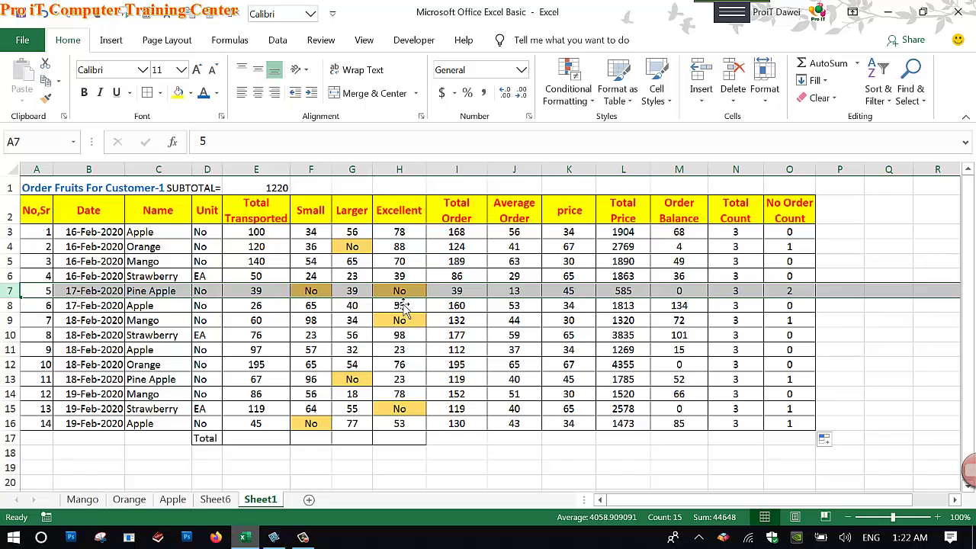
click(786, 296)
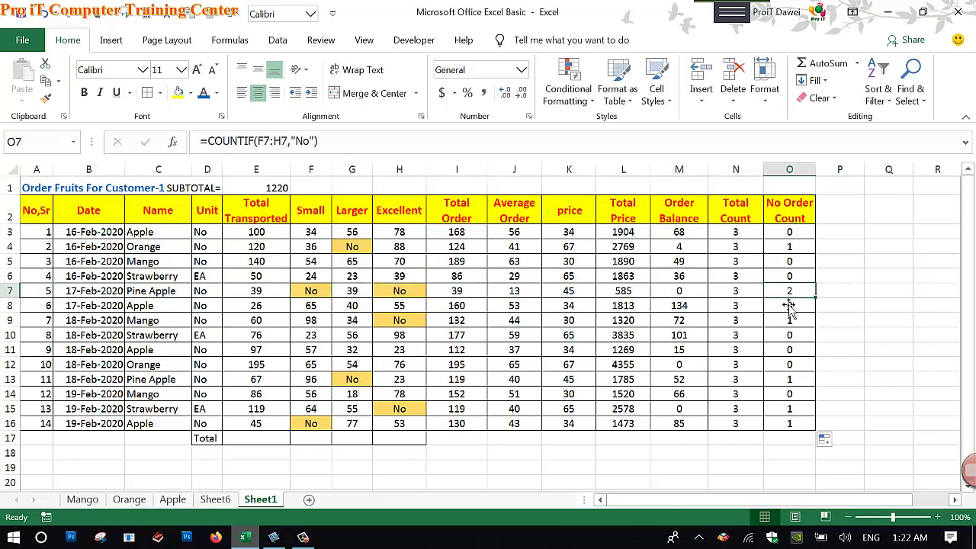
click(799, 322)
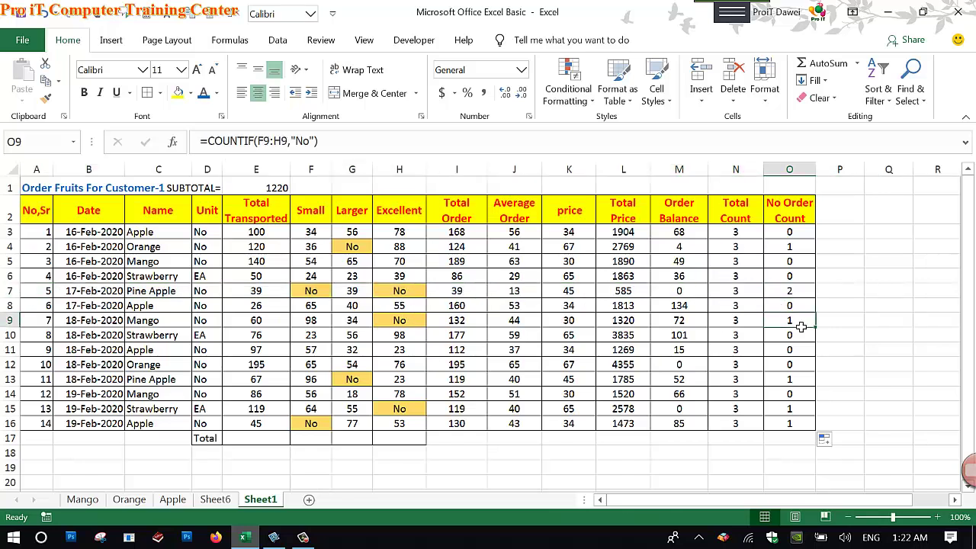
click(795, 381)
click(792, 339)
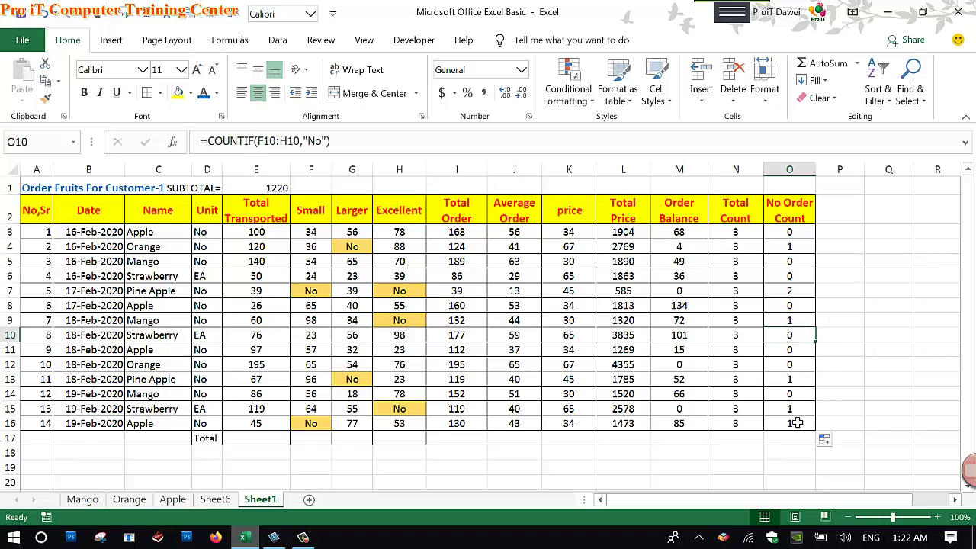
click(797, 423)
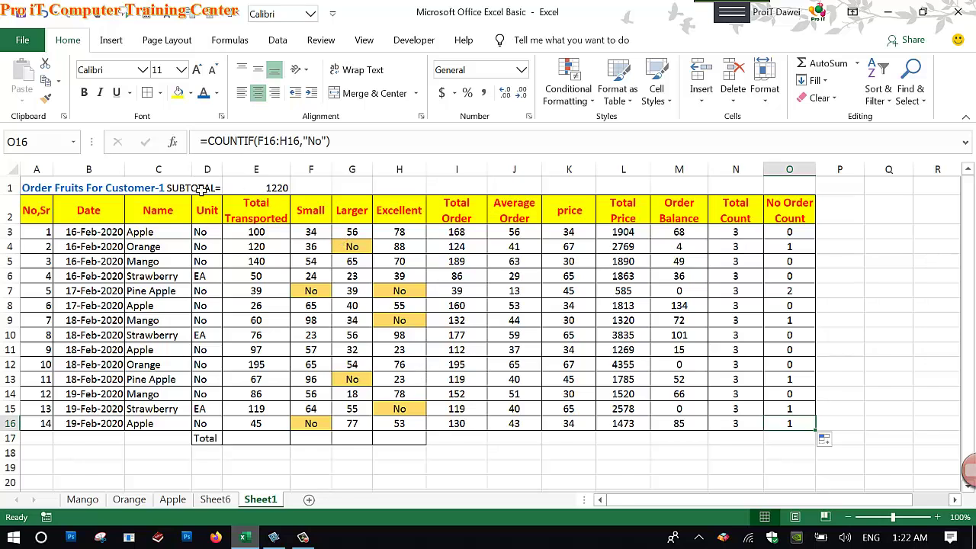
- Delete E1's SUBTOTAL value and AutoSum E3:E16 into E17, giving 1220
click(260, 189)
key(Delete)
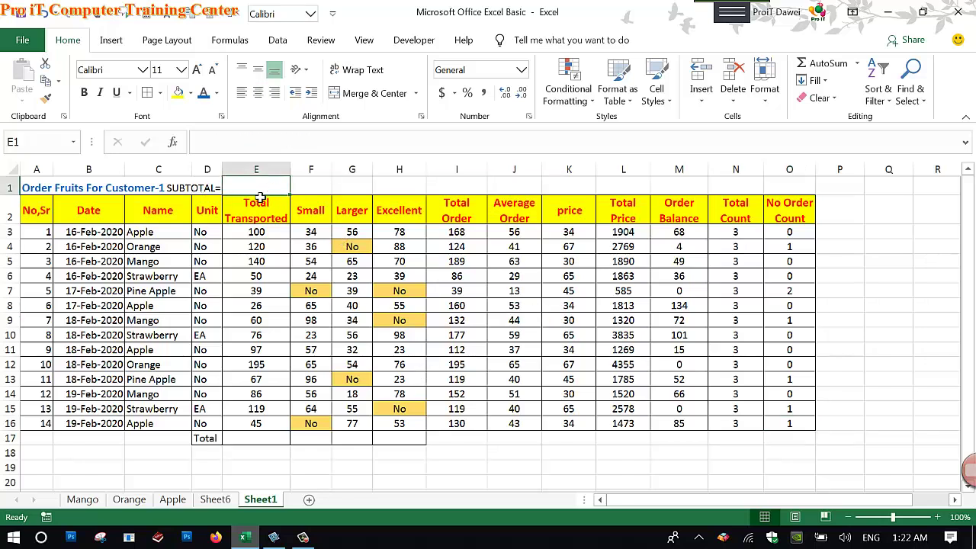
click(257, 437)
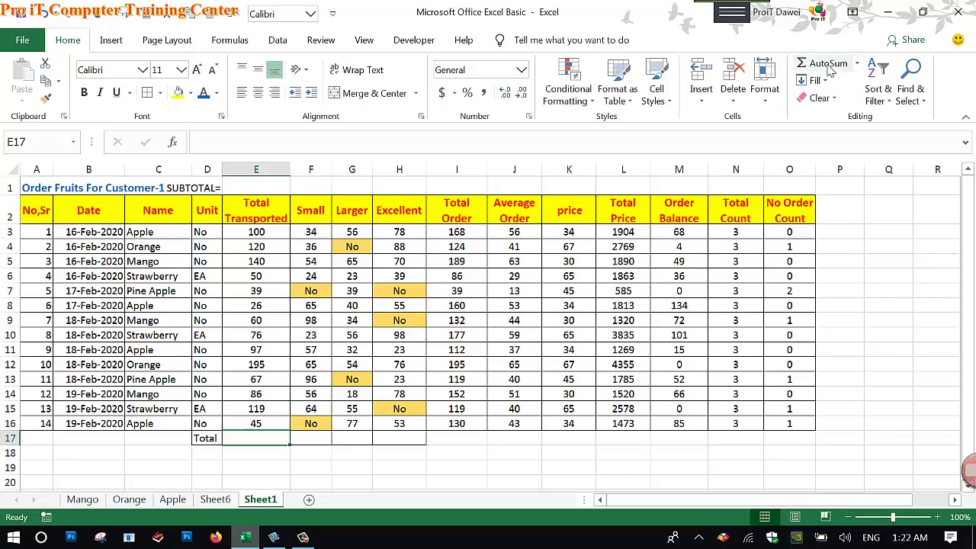
drag(261, 236, 270, 425)
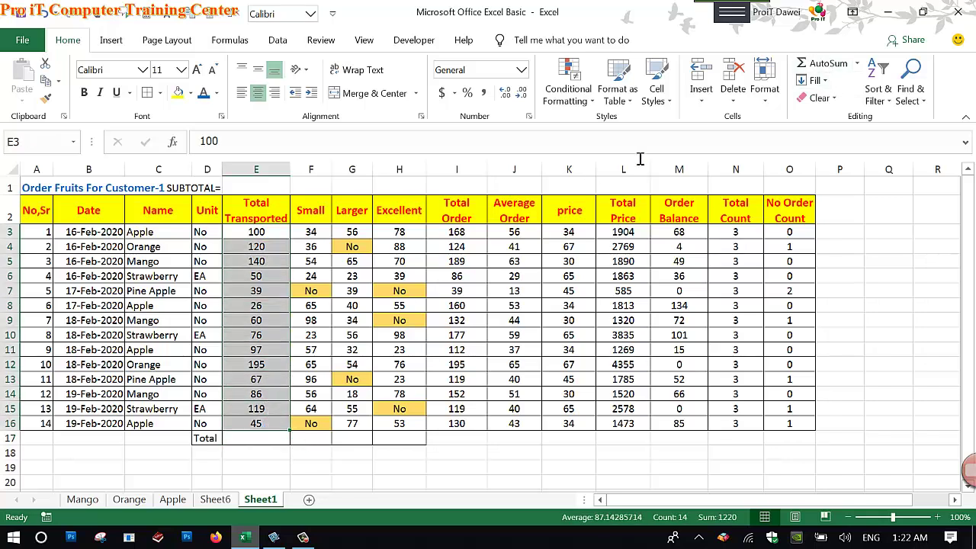
click(857, 63)
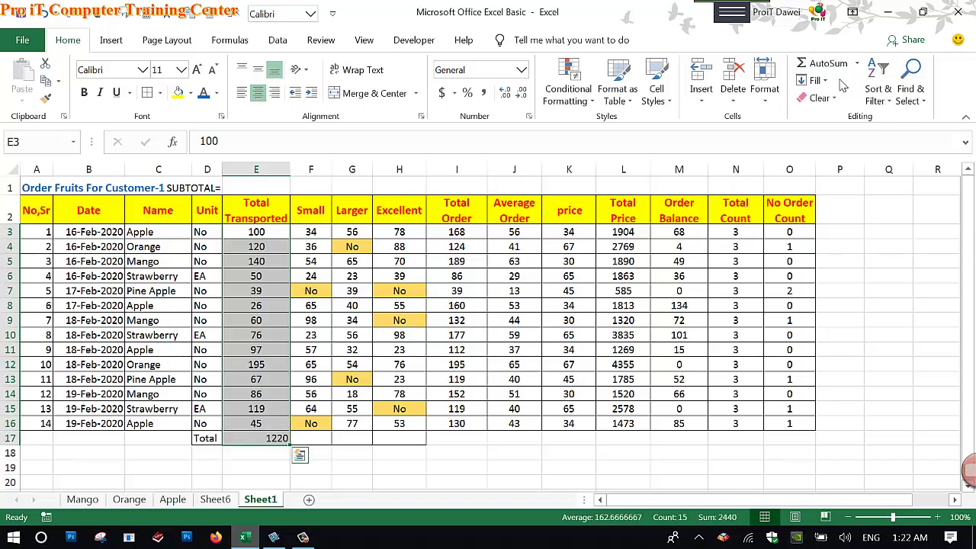
click(276, 438)
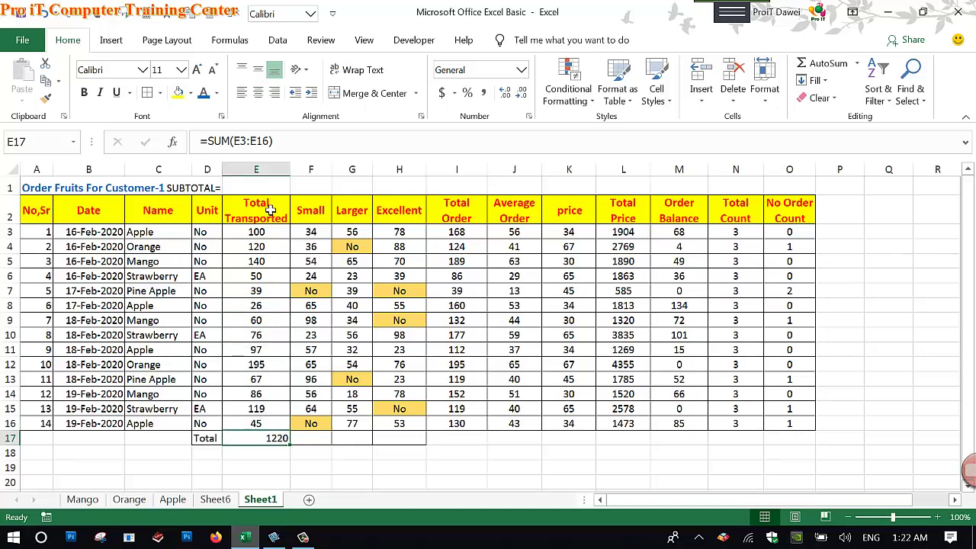
click(286, 143)
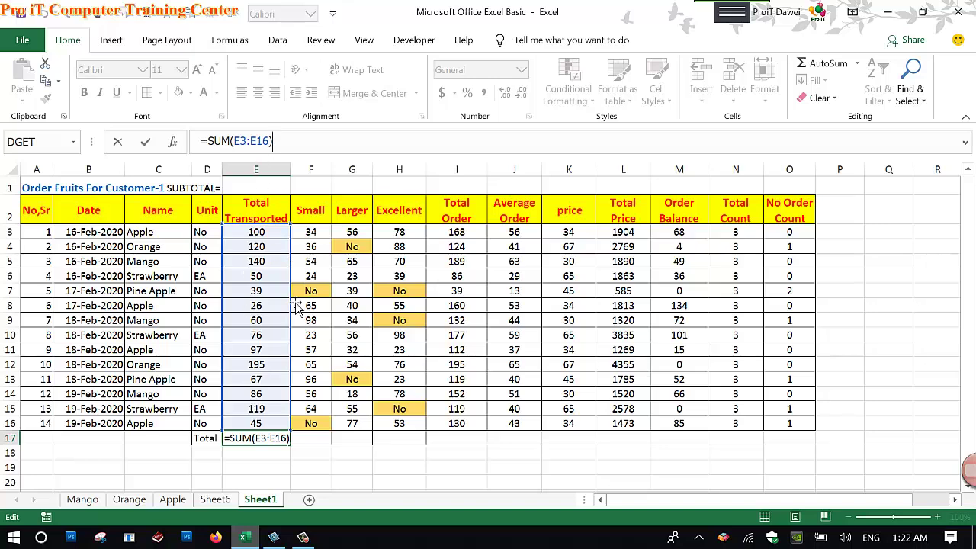
key(Return)
- AutoSum F3:F16 into F17 so the Small total shows 672
click(315, 440)
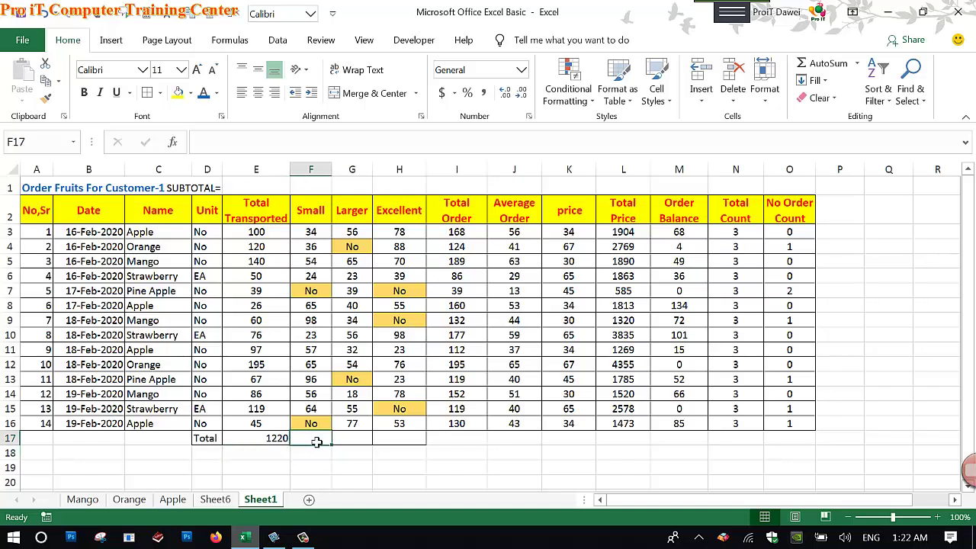
drag(311, 237, 319, 424)
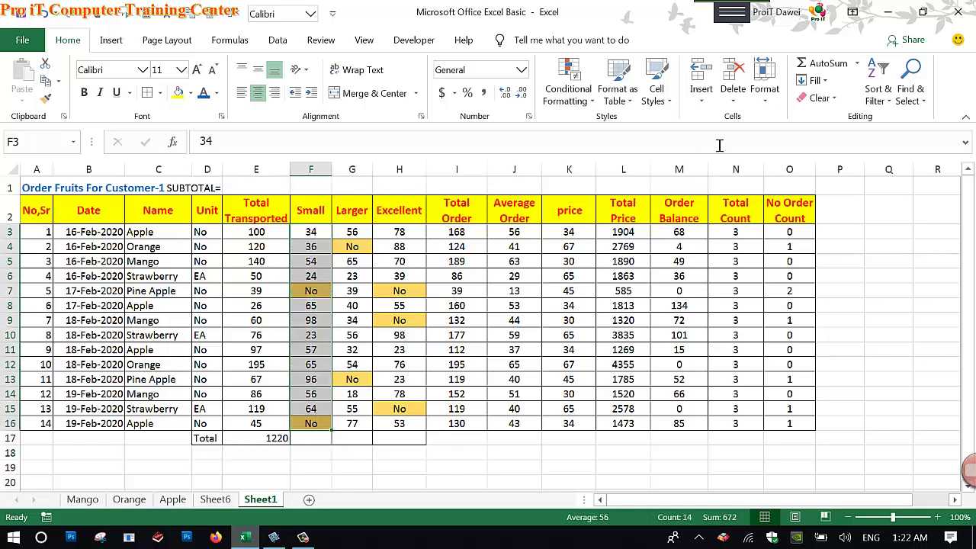
click(856, 64)
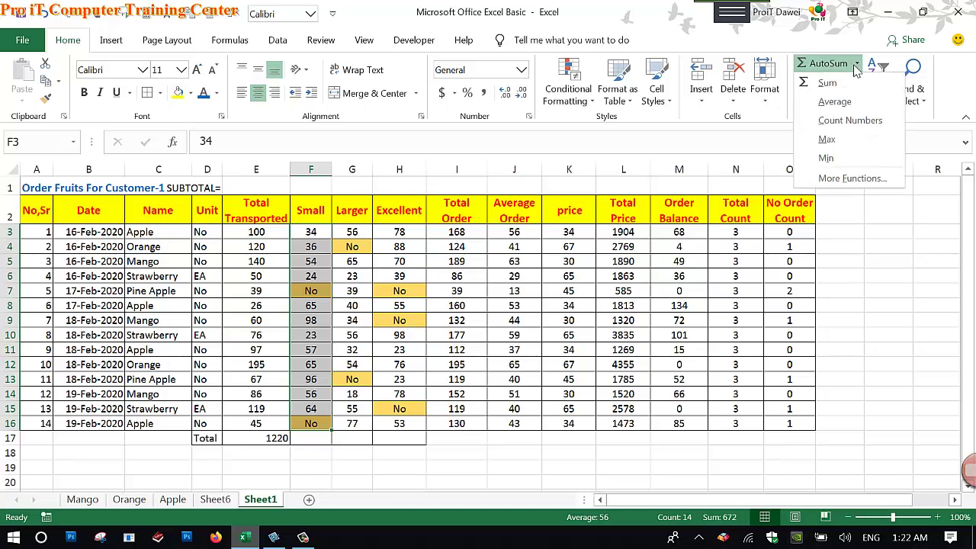
click(829, 82)
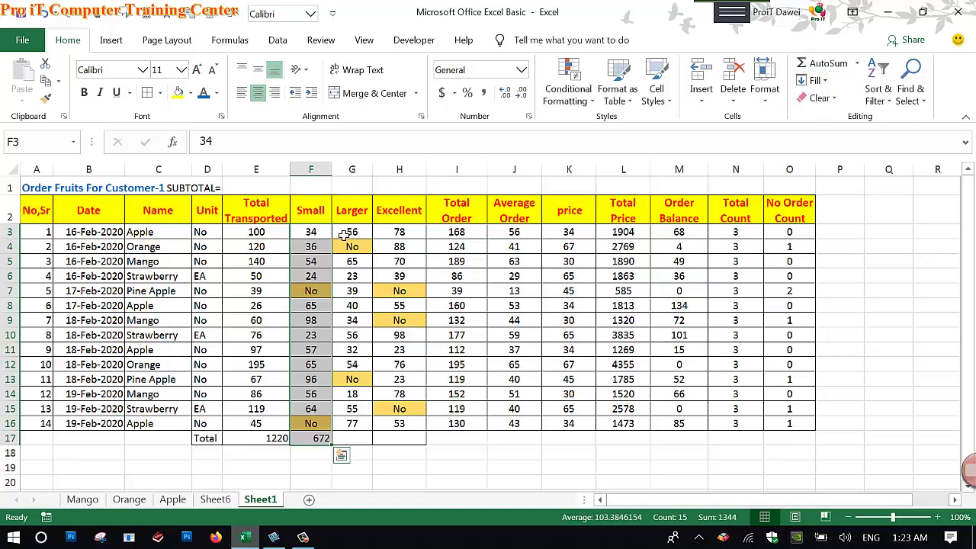
click(320, 439)
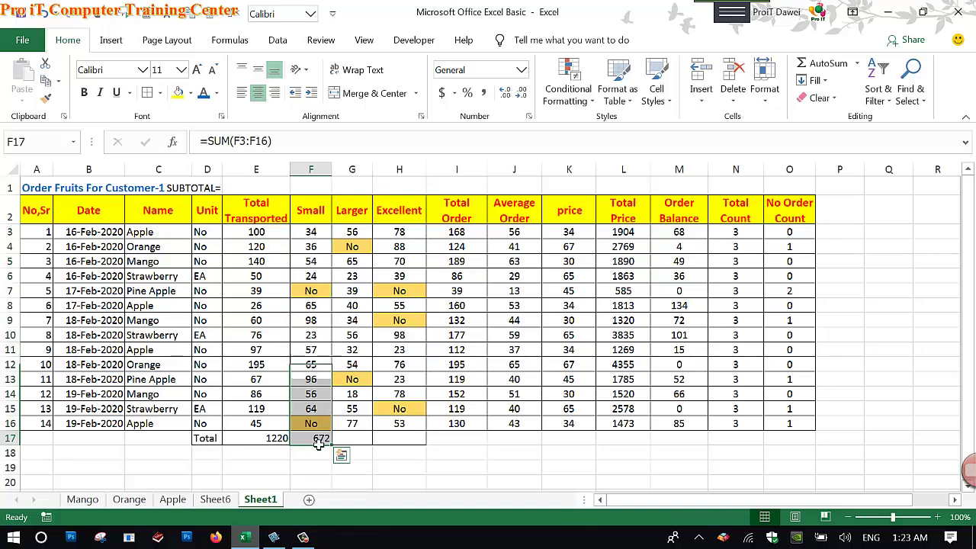
click(297, 151)
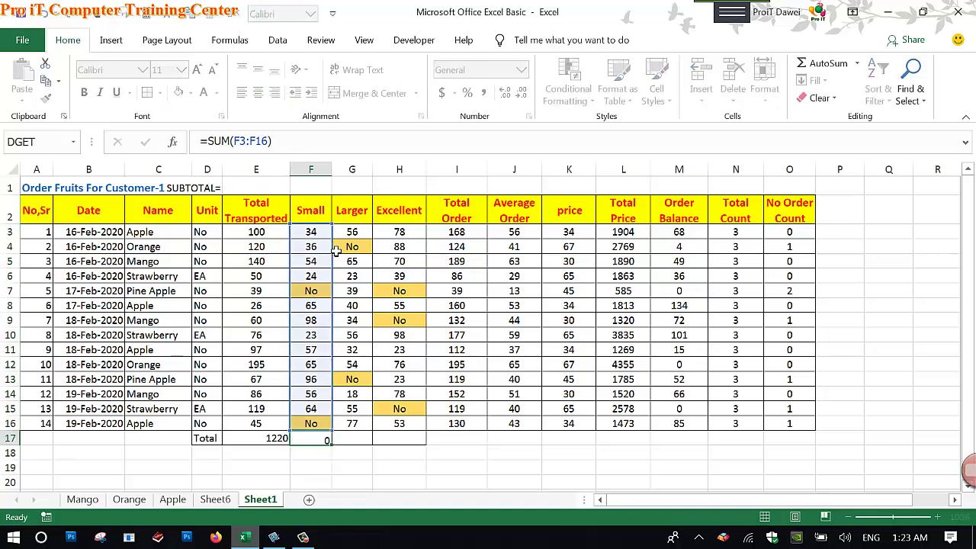
key(Return)
- Glance at the Cells Calculation lesson image, then return and select F17
click(273, 538)
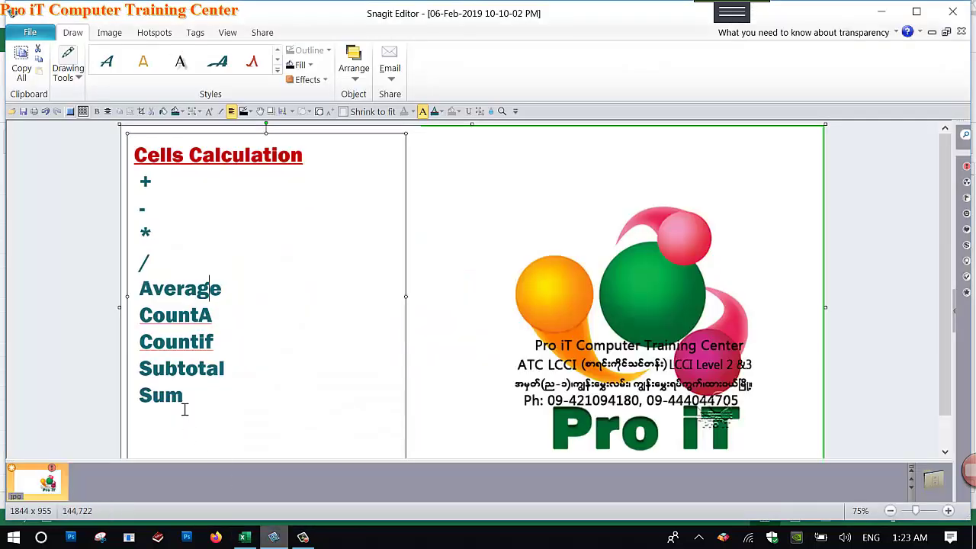
click(244, 538)
click(323, 438)
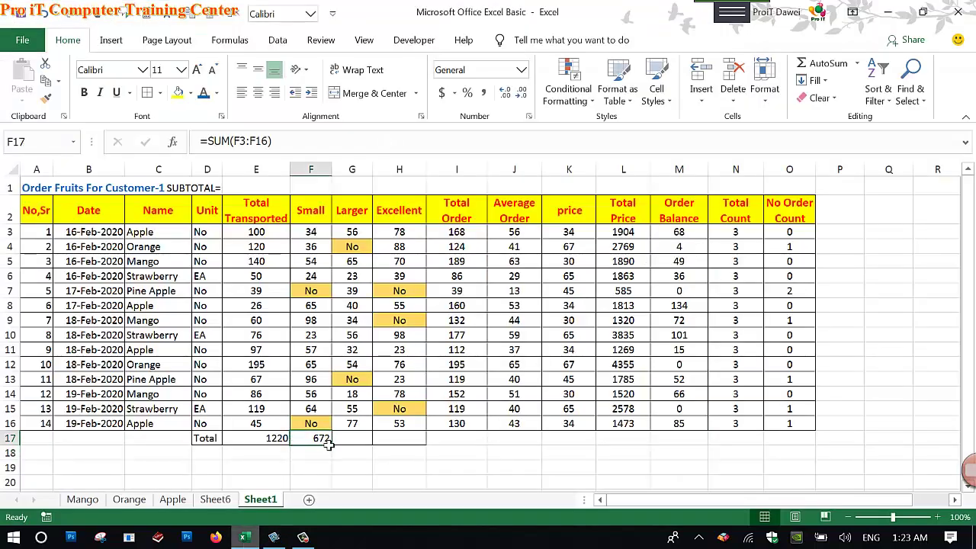
- Copy F17's SUM formula across to G17 and H17 (549 and 681), then select D17:H17
drag(333, 449, 418, 447)
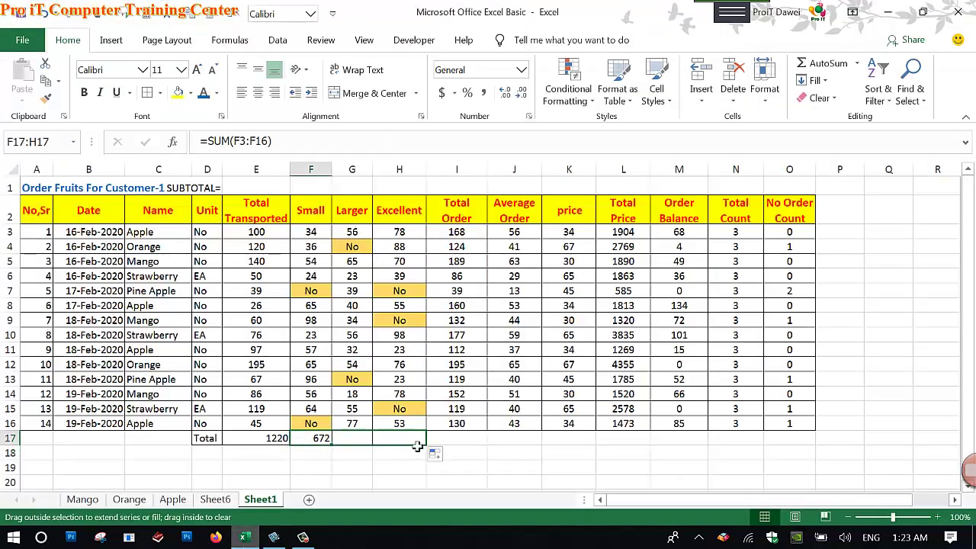
click(361, 438)
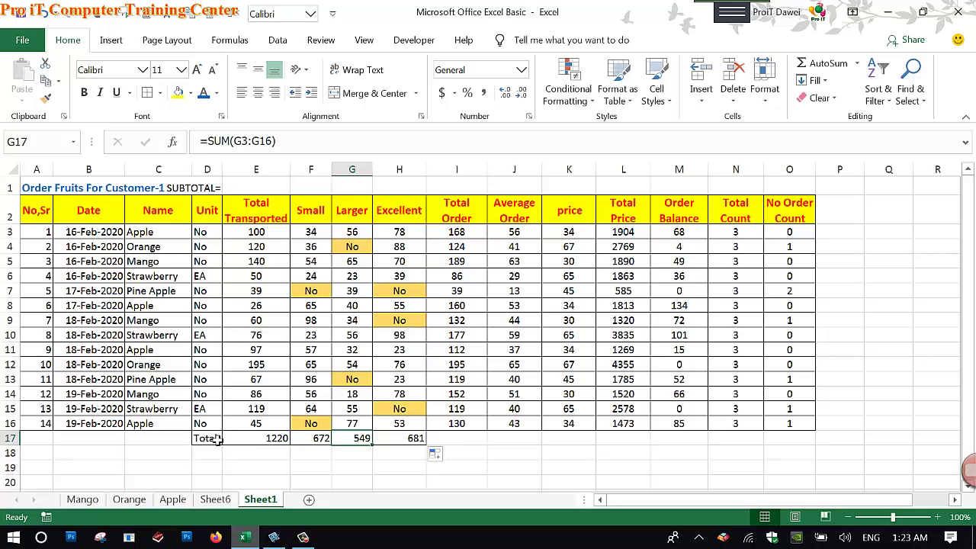
drag(219, 439, 412, 440)
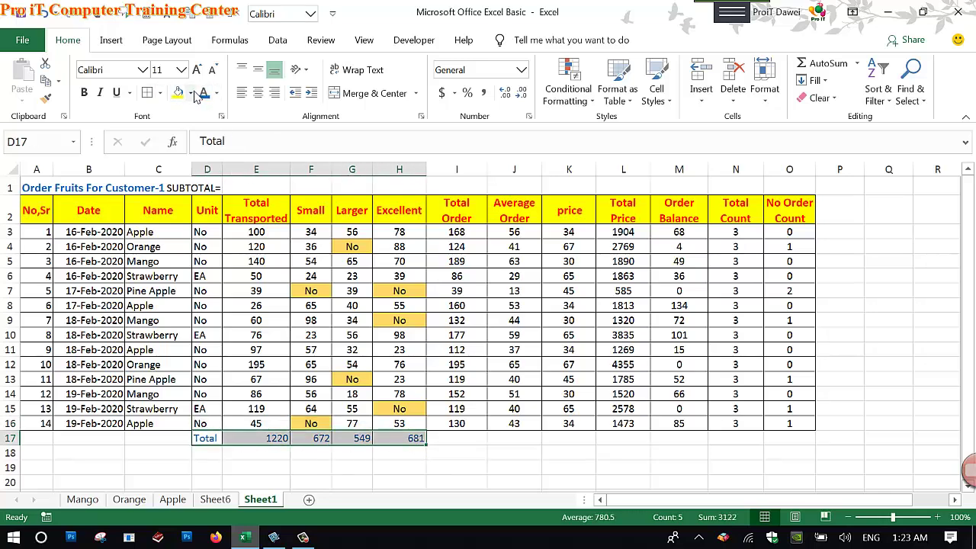
- Fill the Total row D17:H17 with light green
click(192, 94)
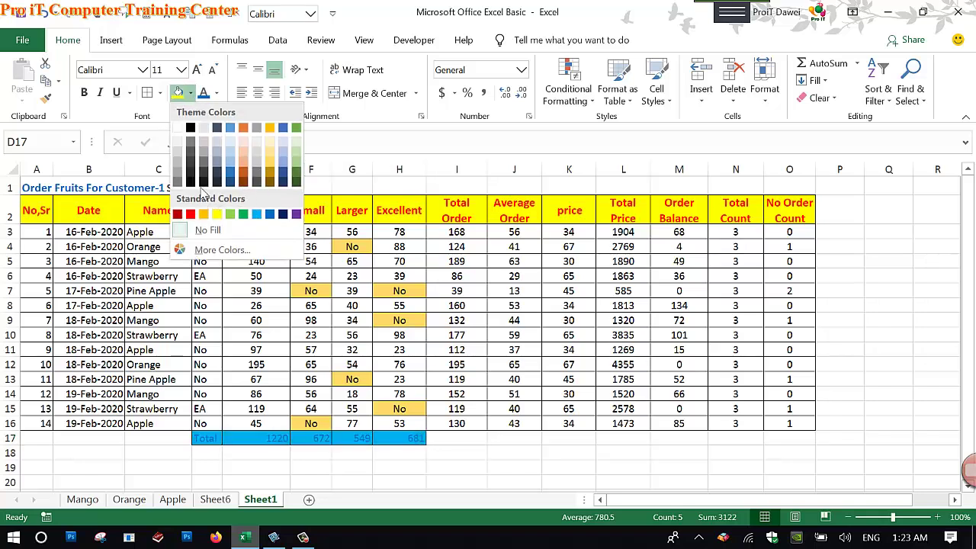
click(296, 155)
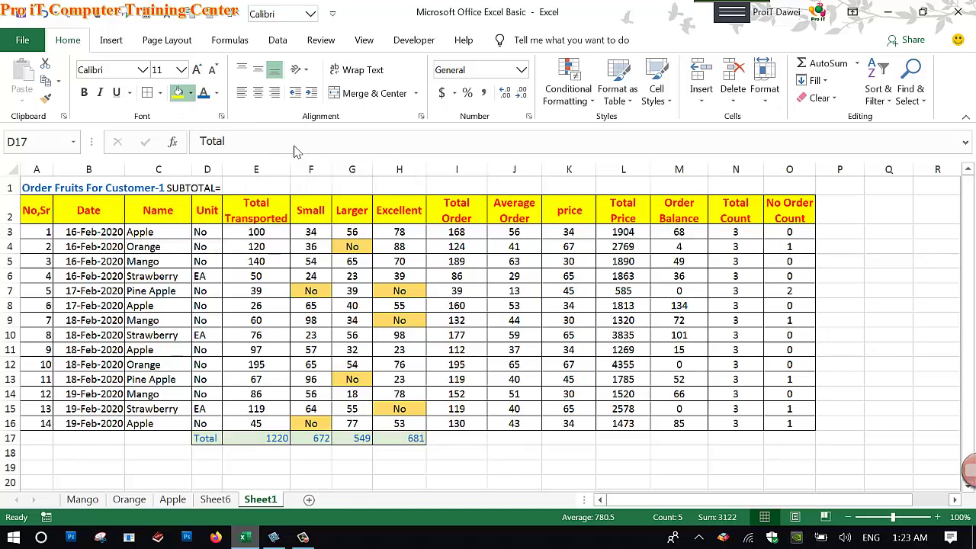
click(457, 454)
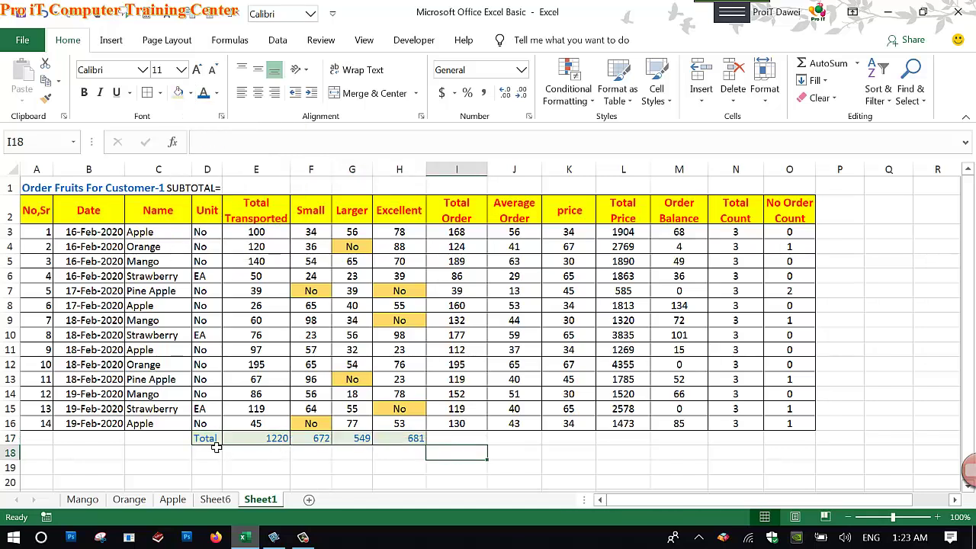
drag(215, 446, 420, 446)
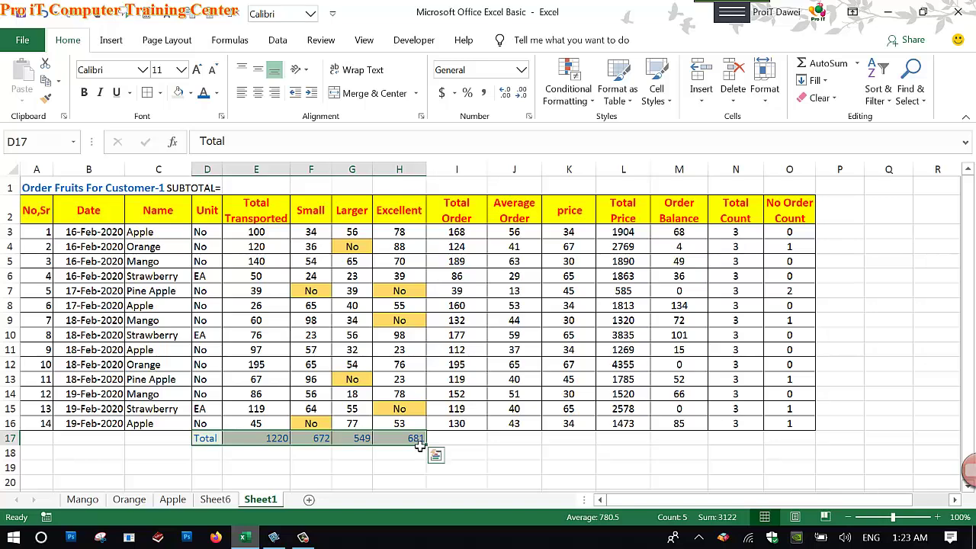
- Review the totals' quick analysis options and the SUBTOTAL= label in D1, then select E1
click(436, 455)
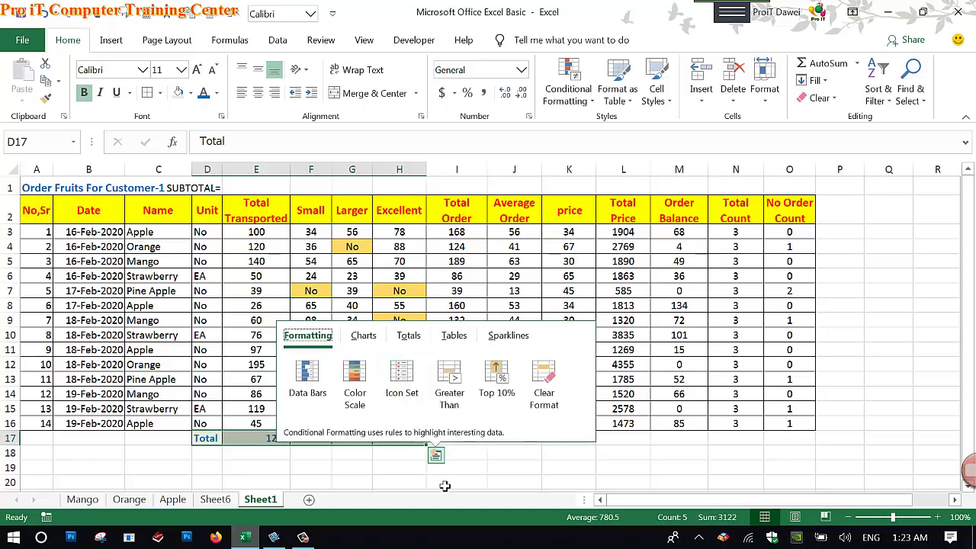
click(391, 471)
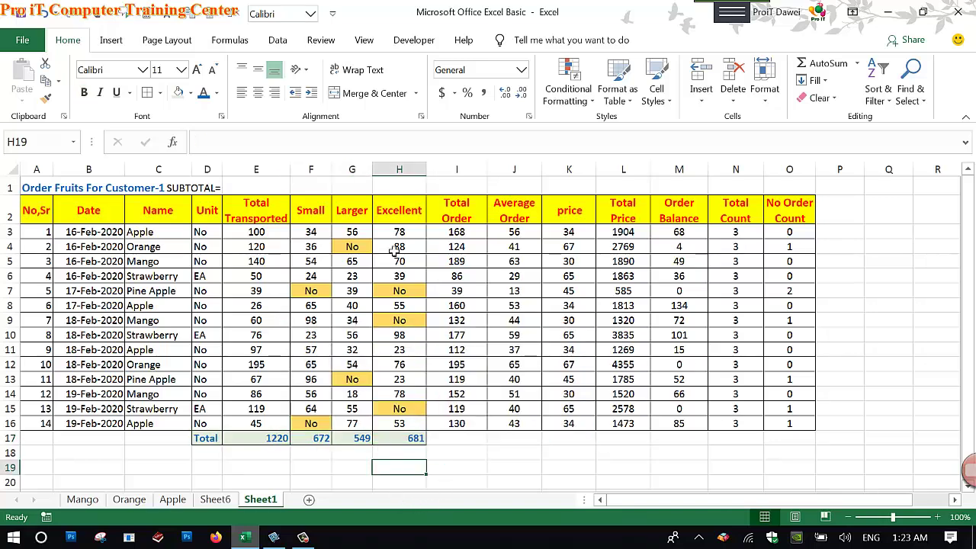
click(190, 191)
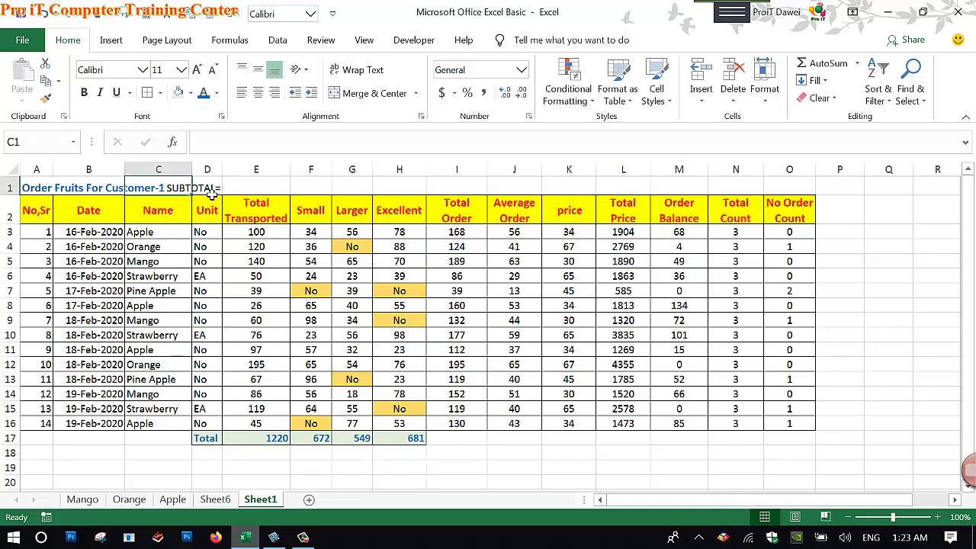
click(211, 192)
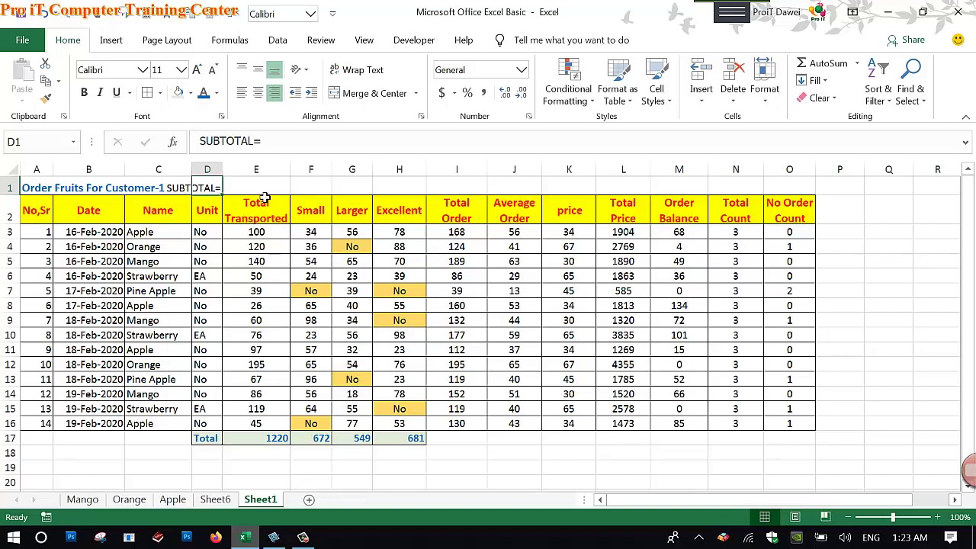
click(264, 194)
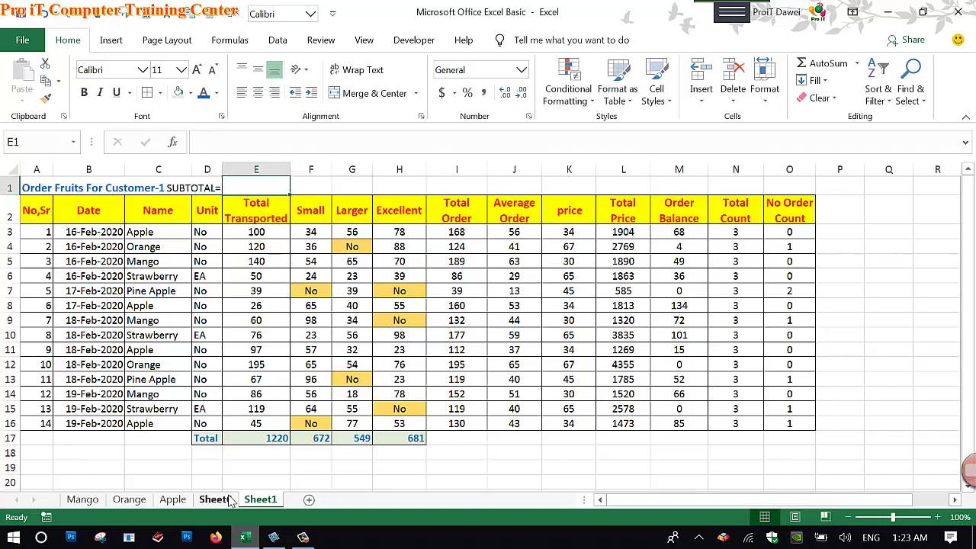
click(273, 537)
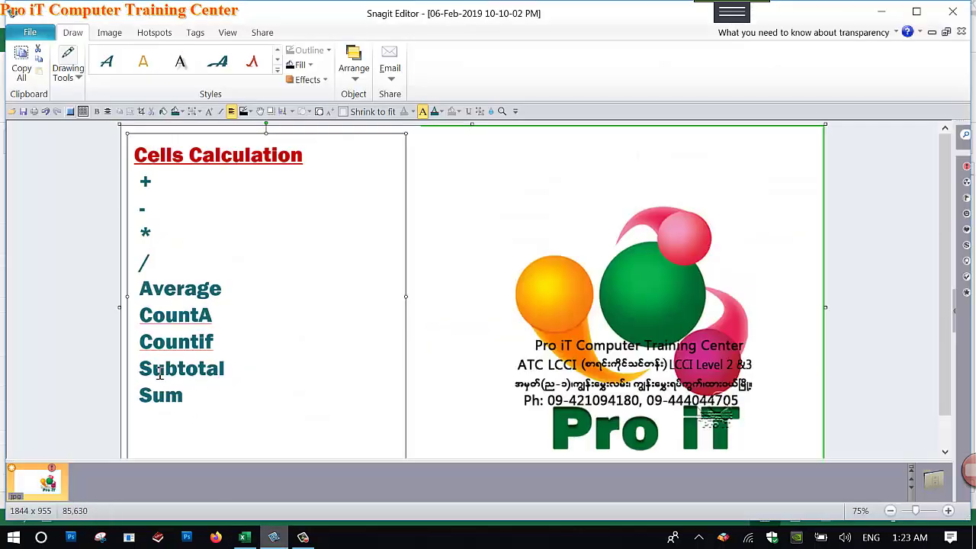
click(244, 537)
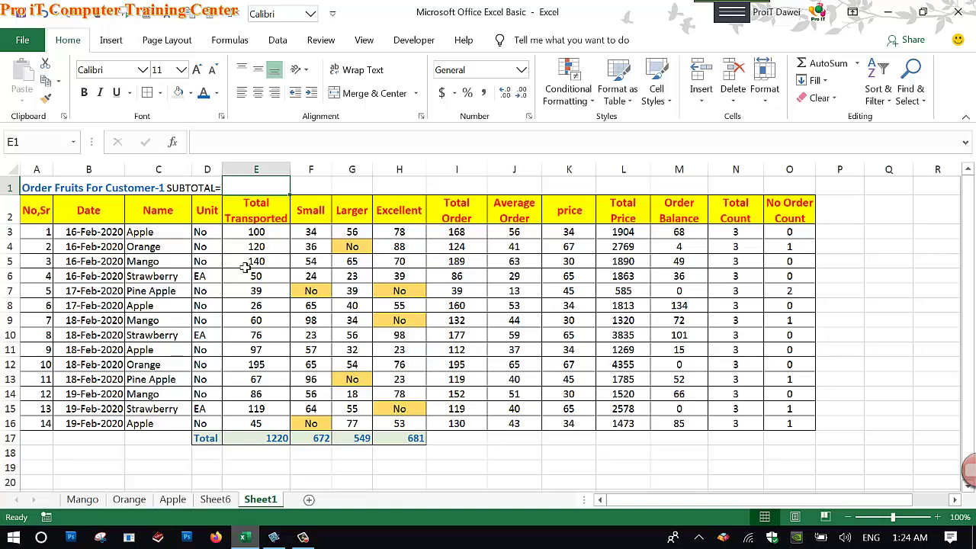
- Enter =SUBTOTAL(9,E3:E16) in E1 so it shows 1220
text(=)
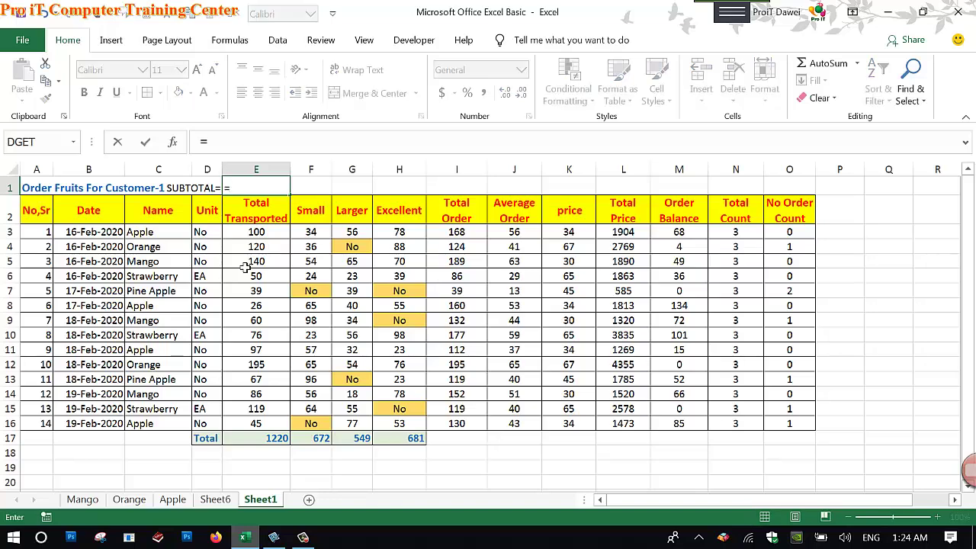
text(s)
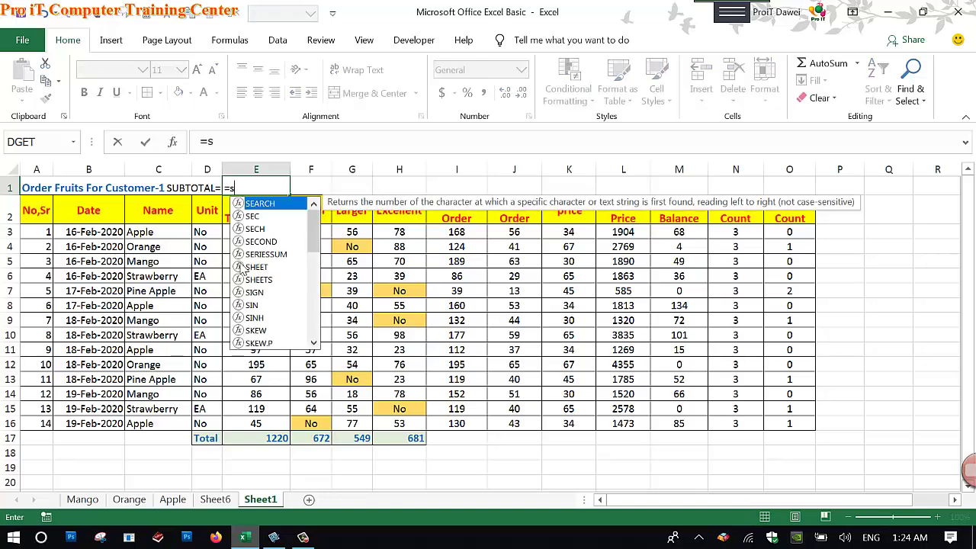
text(ubtota)
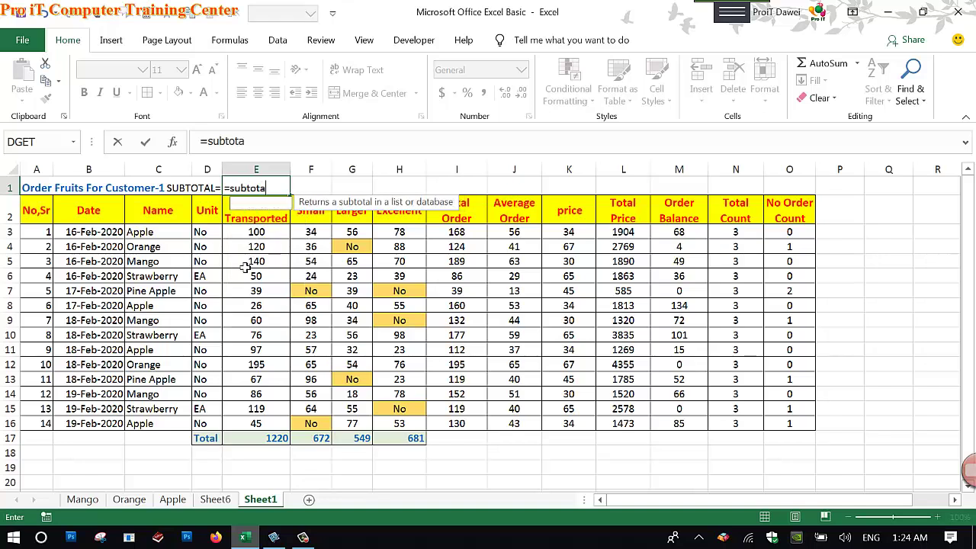
text(l)
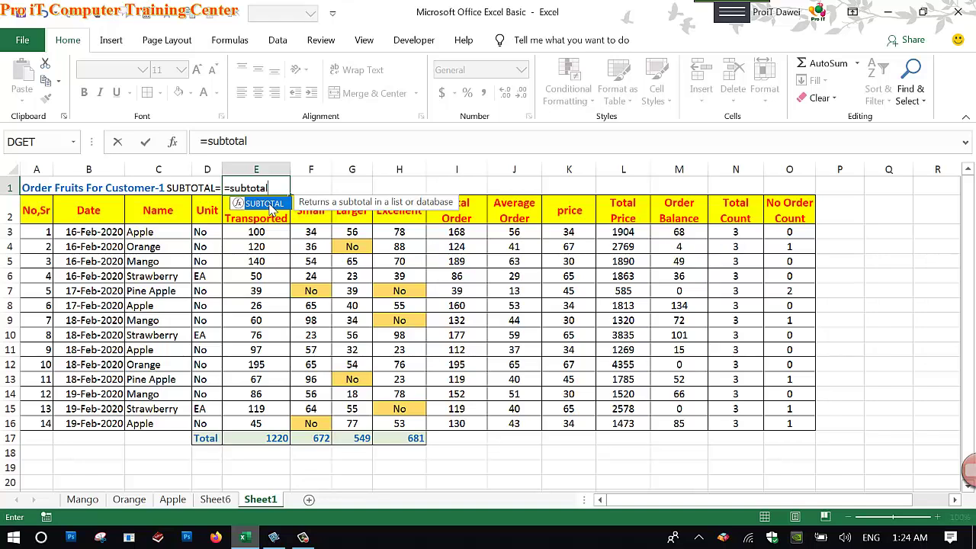
text(()
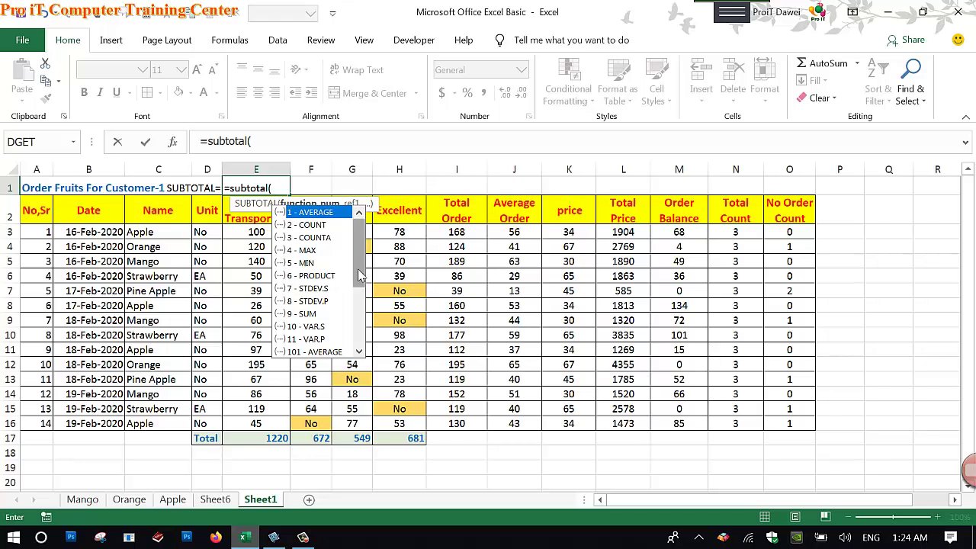
drag(359, 275, 359, 280)
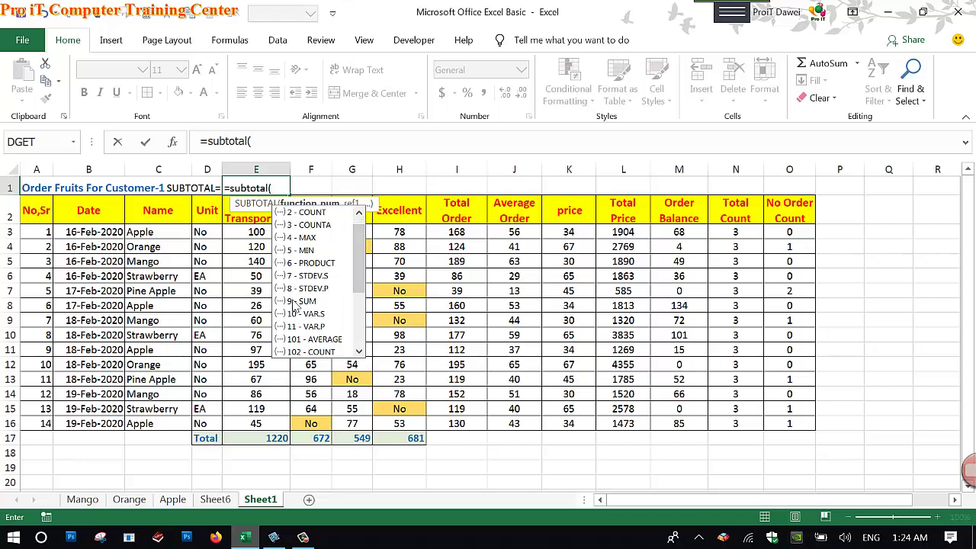
click(283, 191)
text(9)
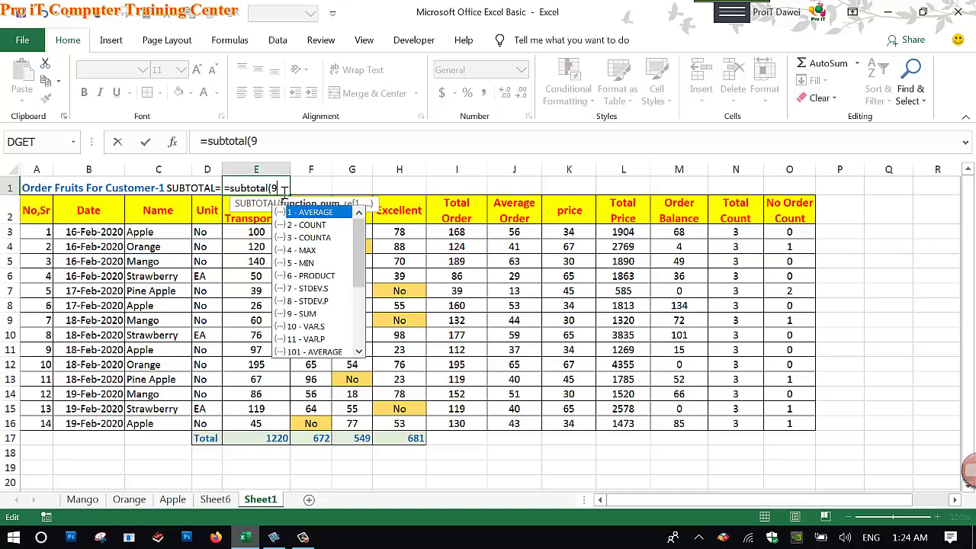
text(,)
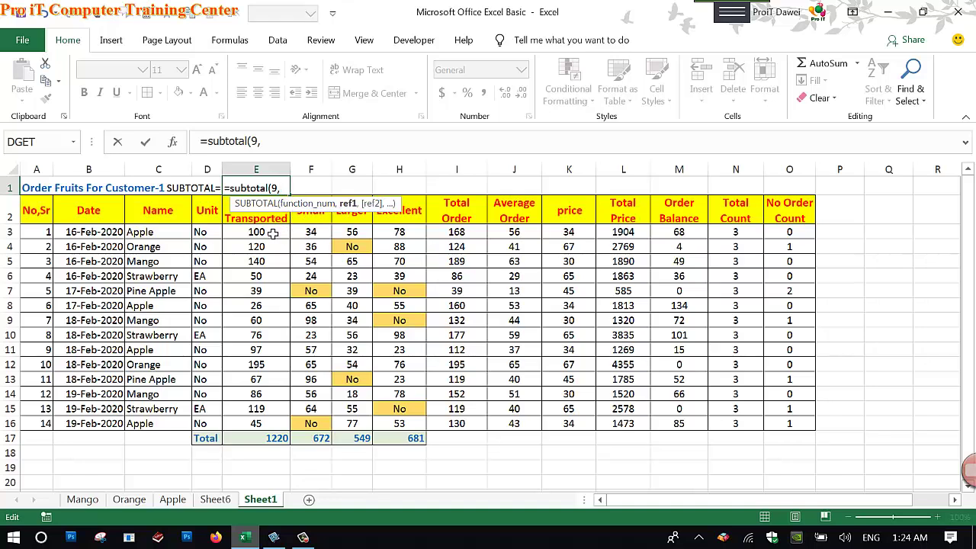
drag(271, 234, 269, 426)
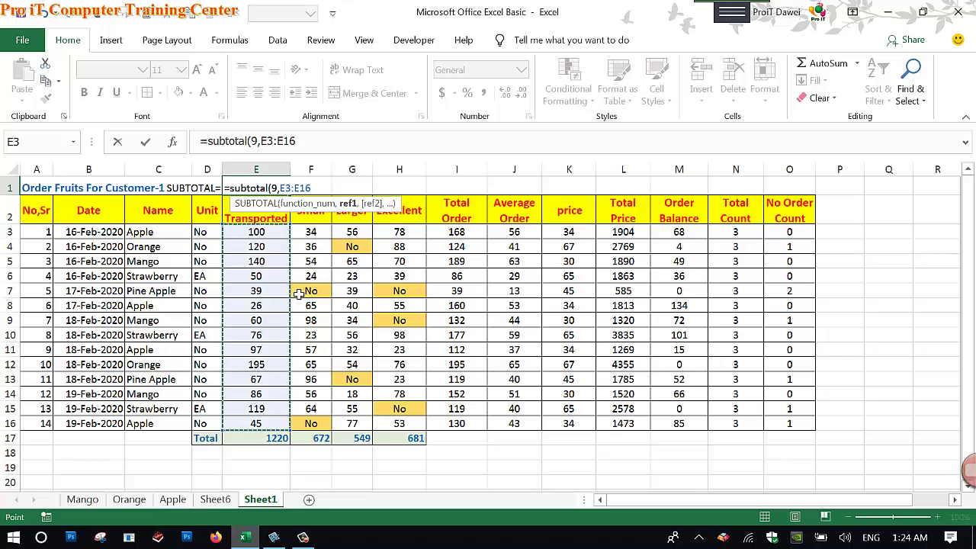
text())
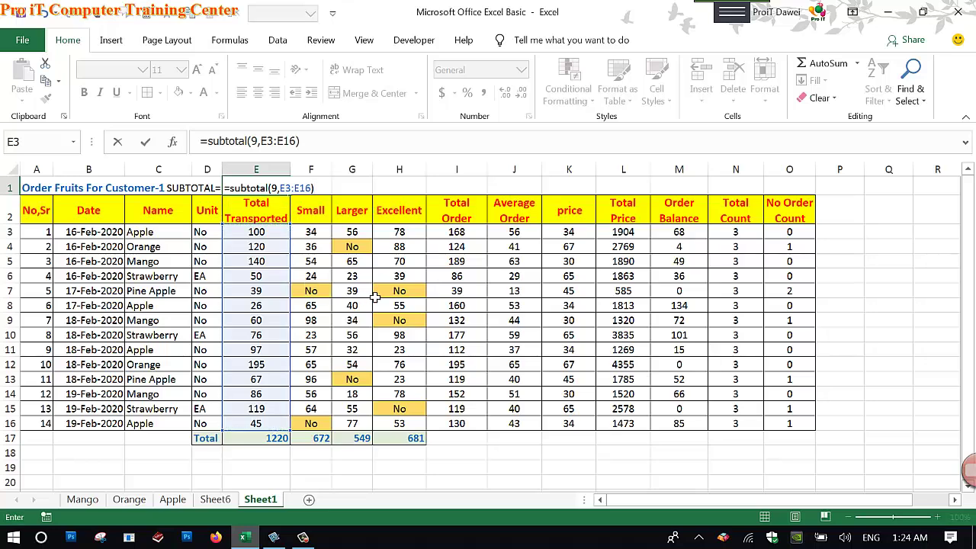
key(Return)
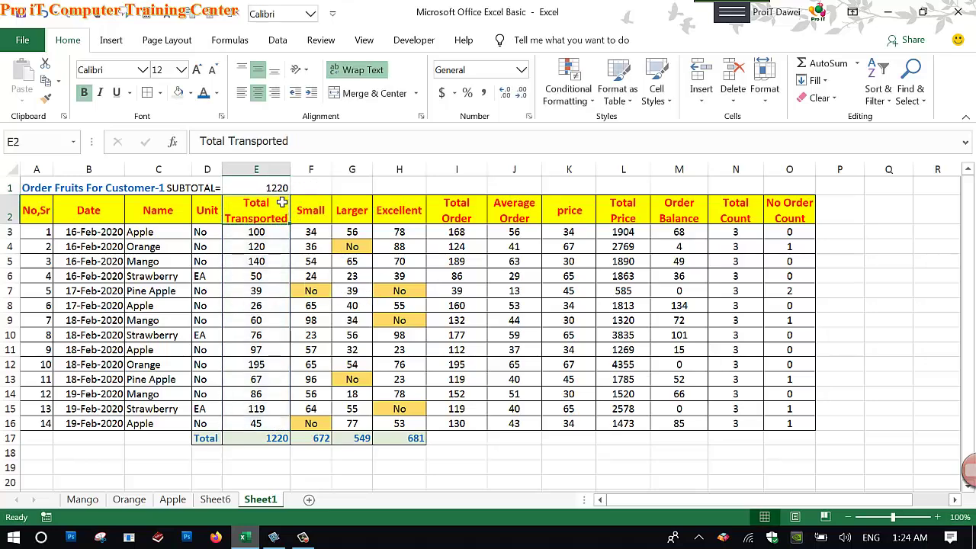
- Review E1's SUBTOTAL formula and make its 1220 value bold
click(279, 192)
double_click(279, 191)
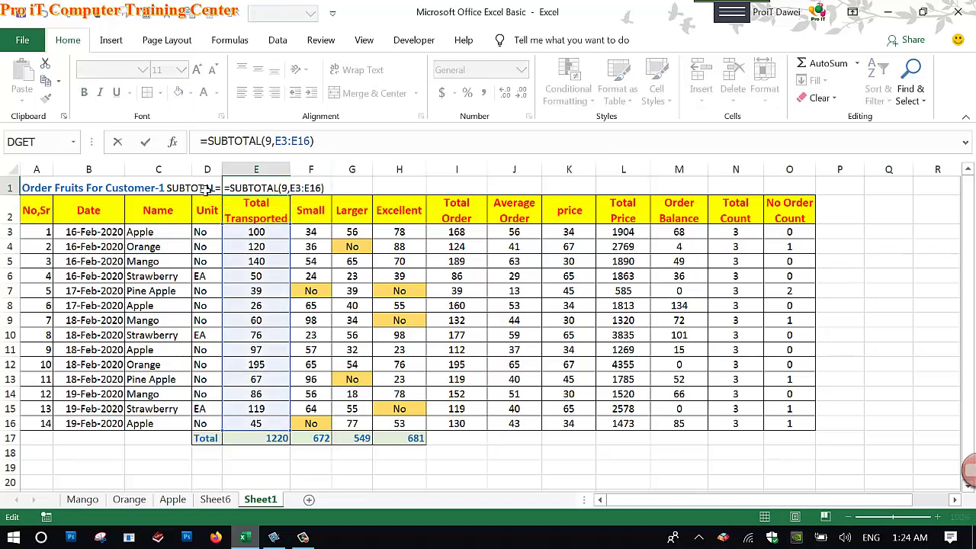
click(279, 465)
click(275, 193)
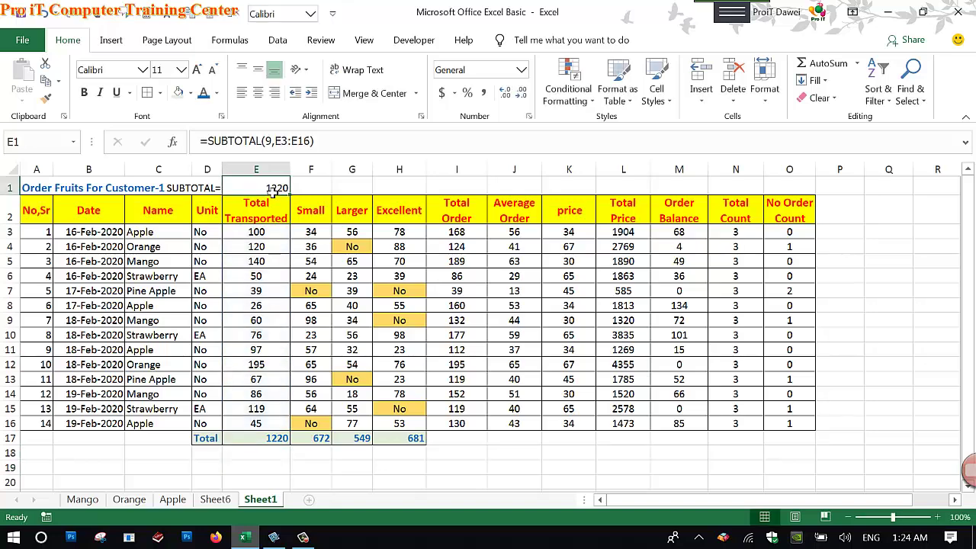
key(ctrl+b)
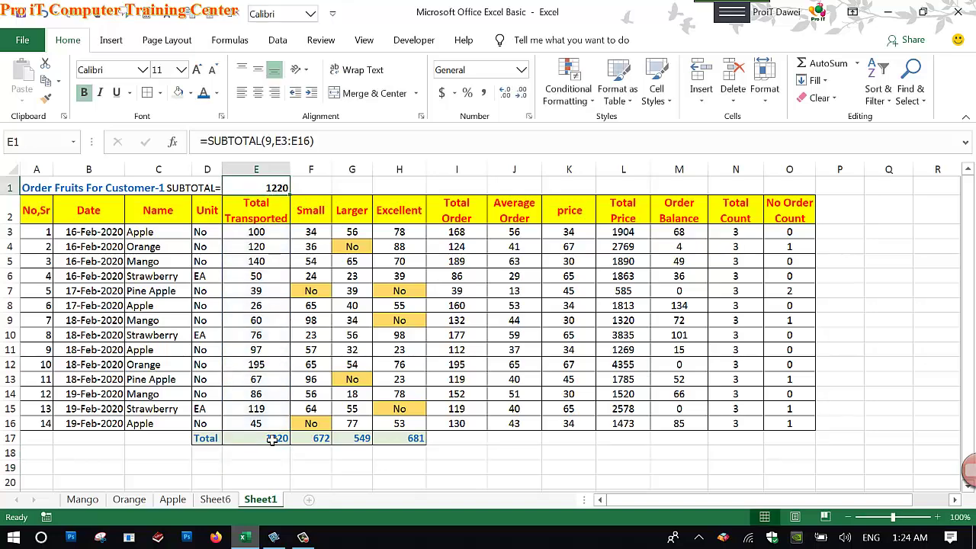
click(272, 440)
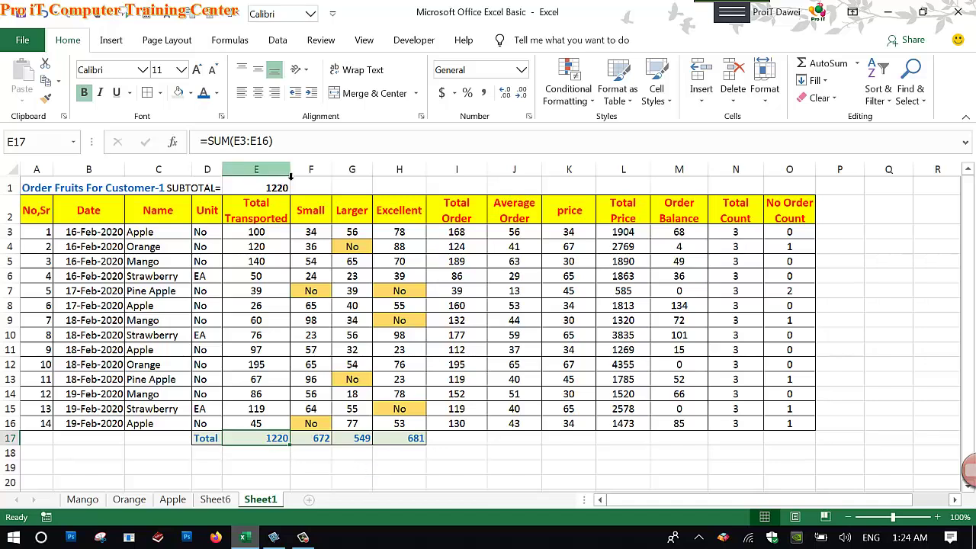
- Compare with the row 17 SUM totals, then select the order table from the headers to row 16
click(210, 187)
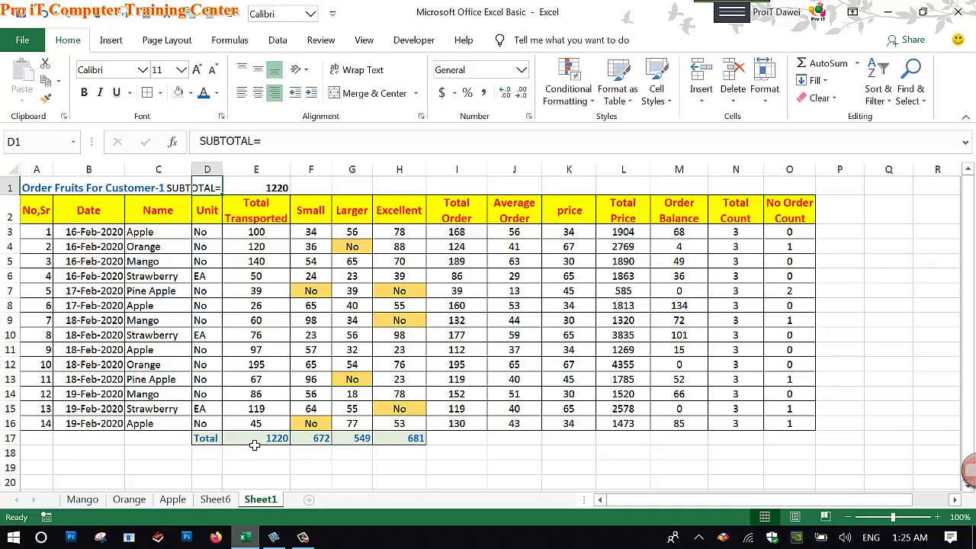
click(254, 442)
click(299, 471)
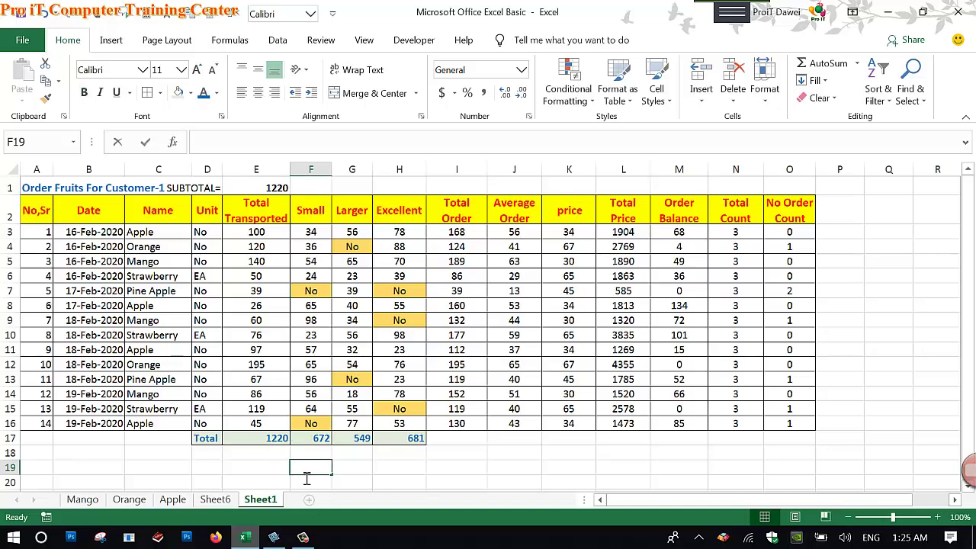
text(=)
mouse_move(35, 223)
mouse_down()
mouse_move(769, 391)
mouse_move(798, 411)
mouse_move(798, 424)
mouse_up()
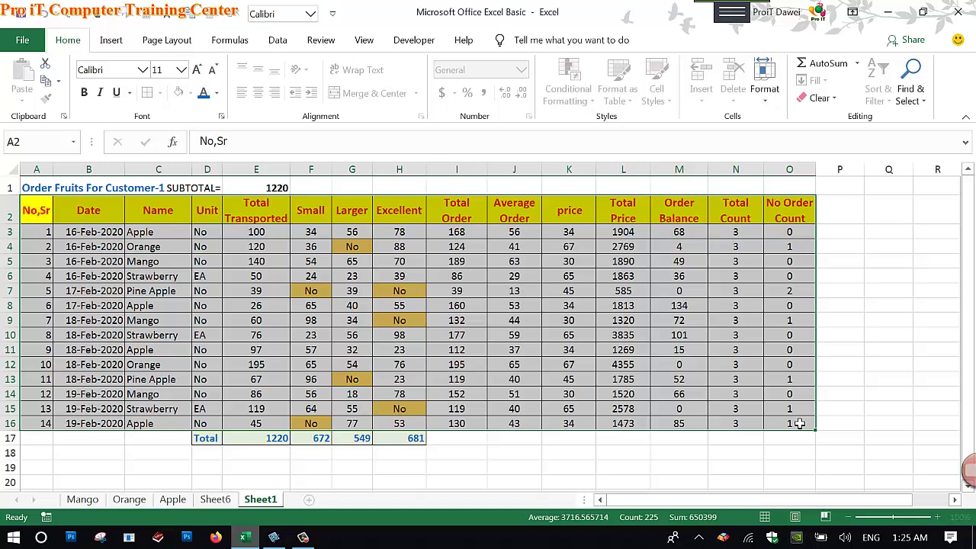
- Turn on filters and narrow the Name column to Apple only, making E1 show 268
click(277, 41)
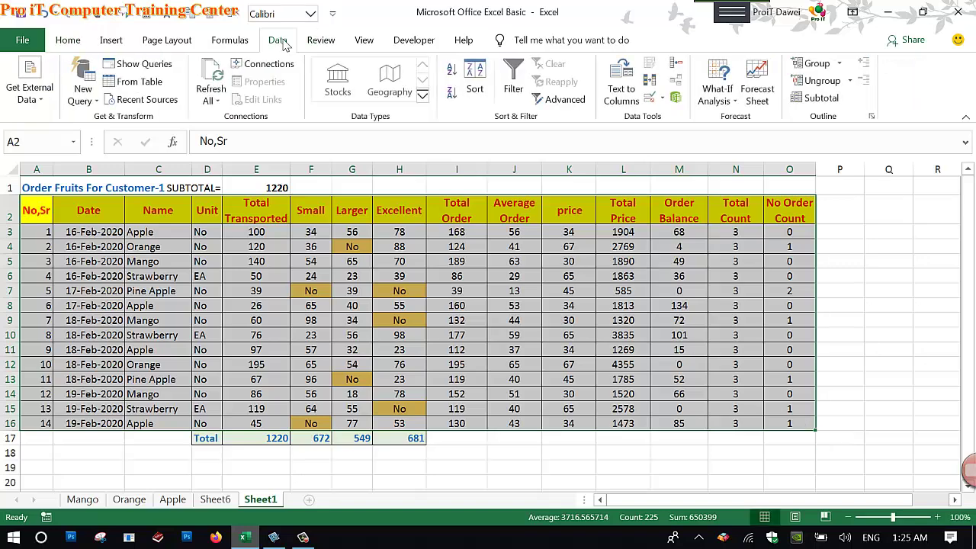
click(513, 80)
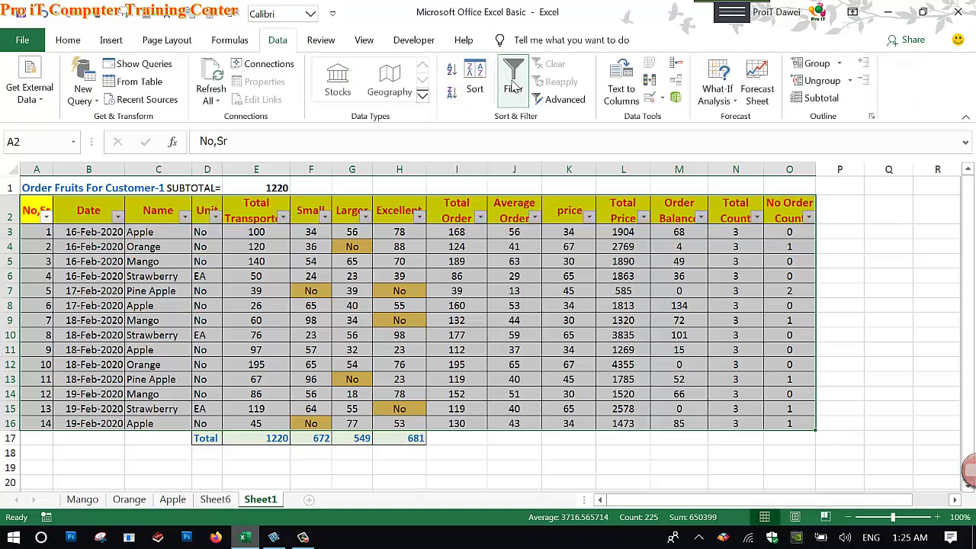
click(259, 246)
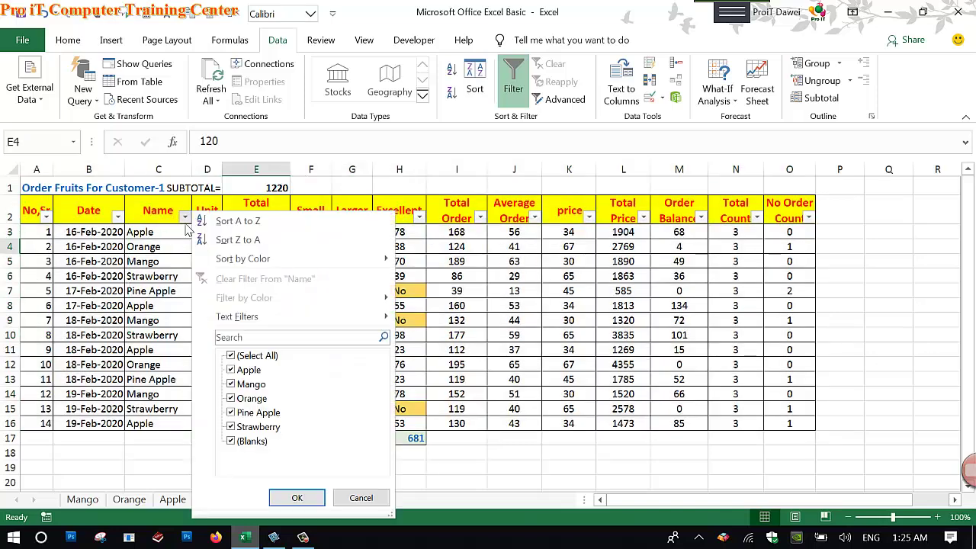
click(234, 357)
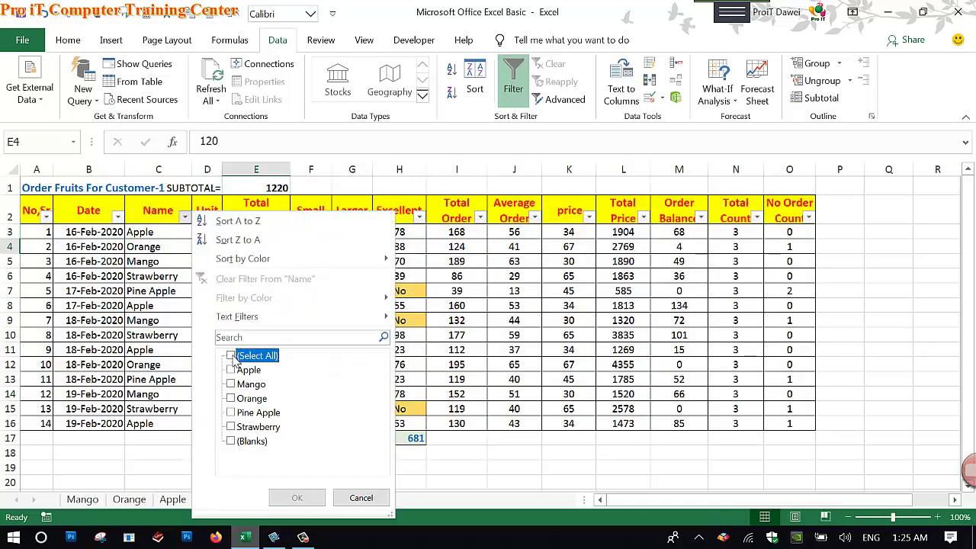
click(231, 371)
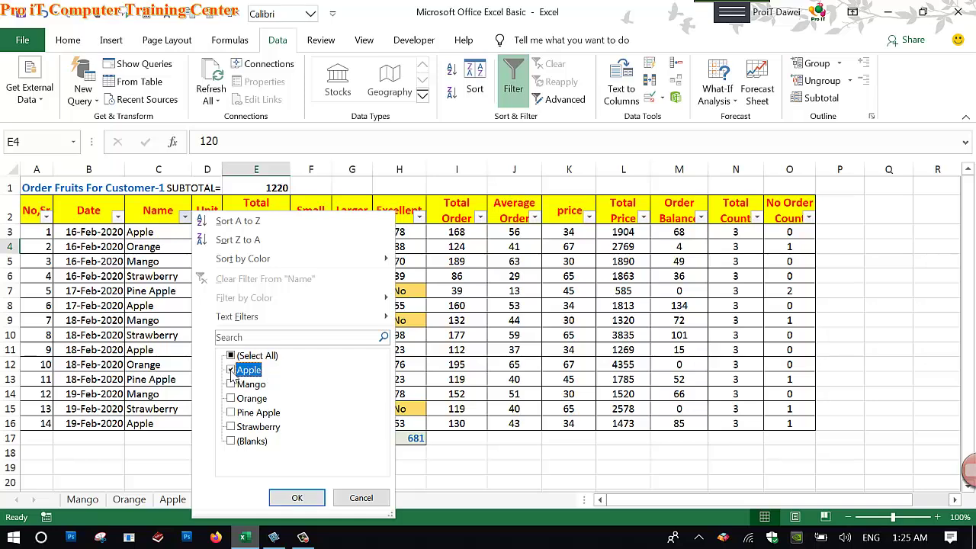
click(293, 498)
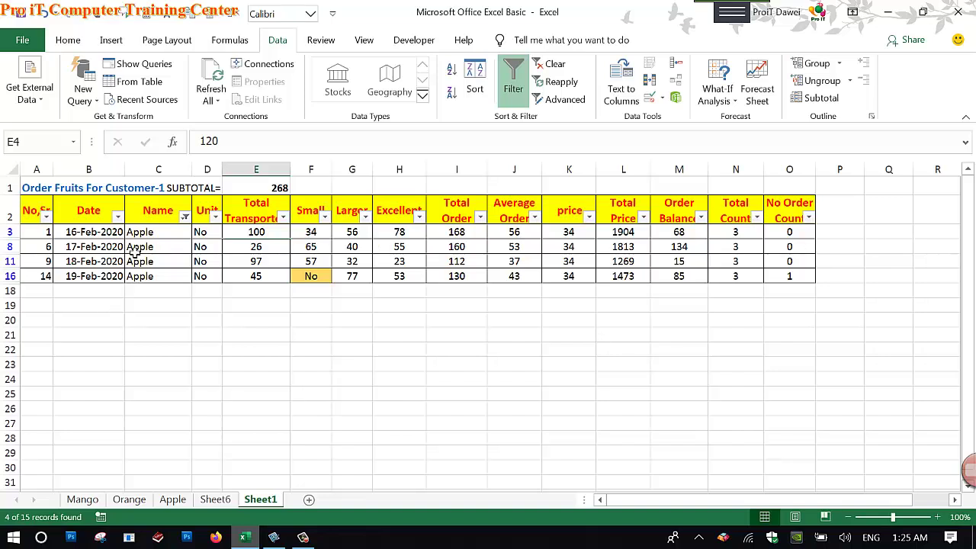
- Select the visible Apple quantities (100, 26, 97, 45) to confirm their sum of 268
drag(145, 237, 149, 278)
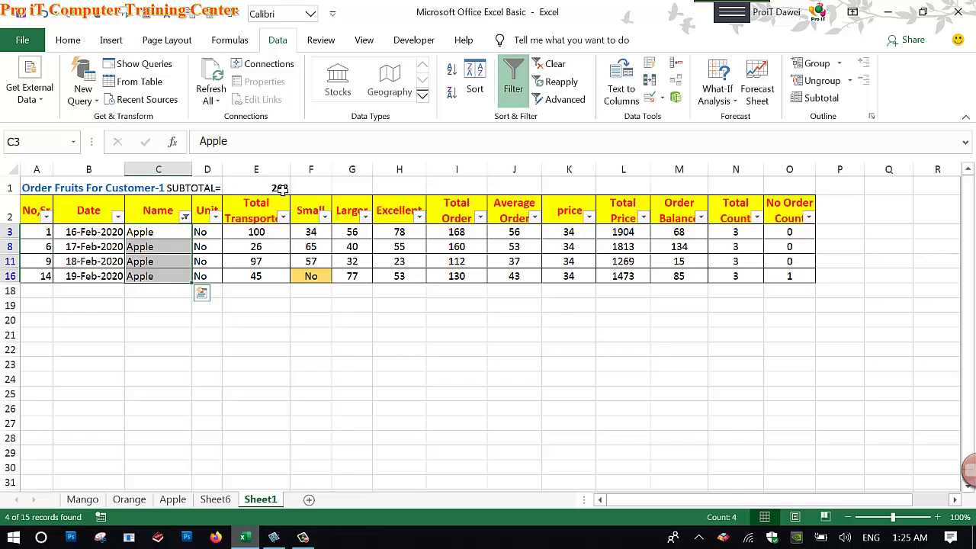
click(261, 237)
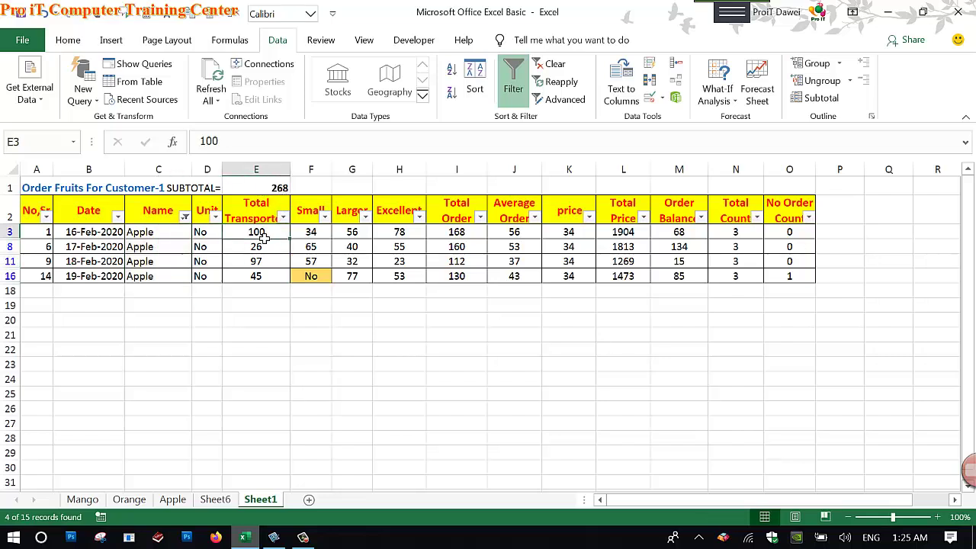
drag(260, 236, 257, 279)
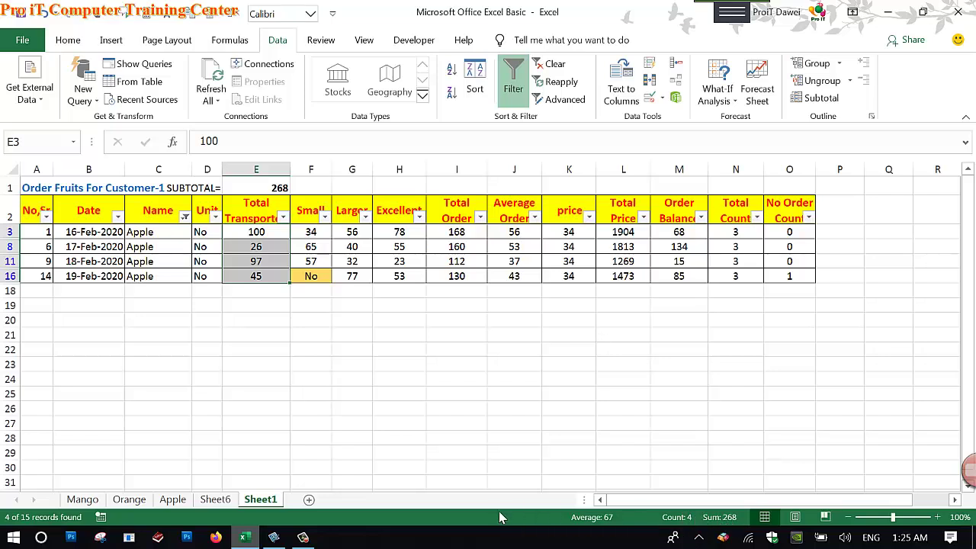
- Filter the Name column to Mango only and compare its visible quantities' sum with E1
click(185, 218)
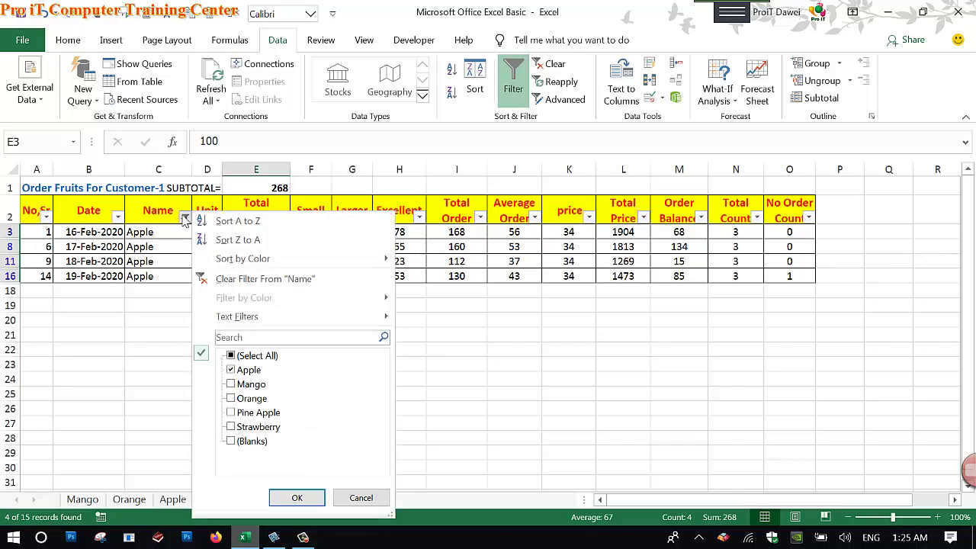
click(231, 370)
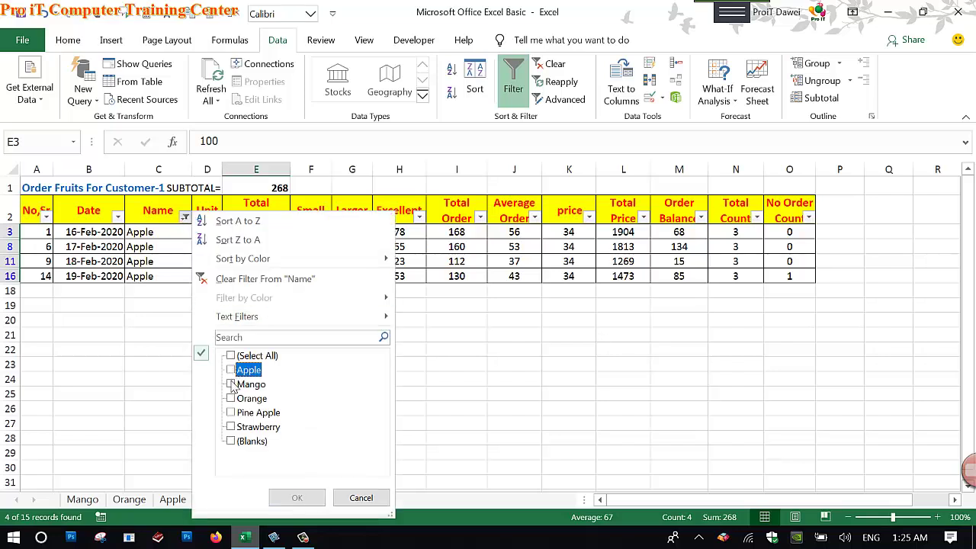
click(231, 384)
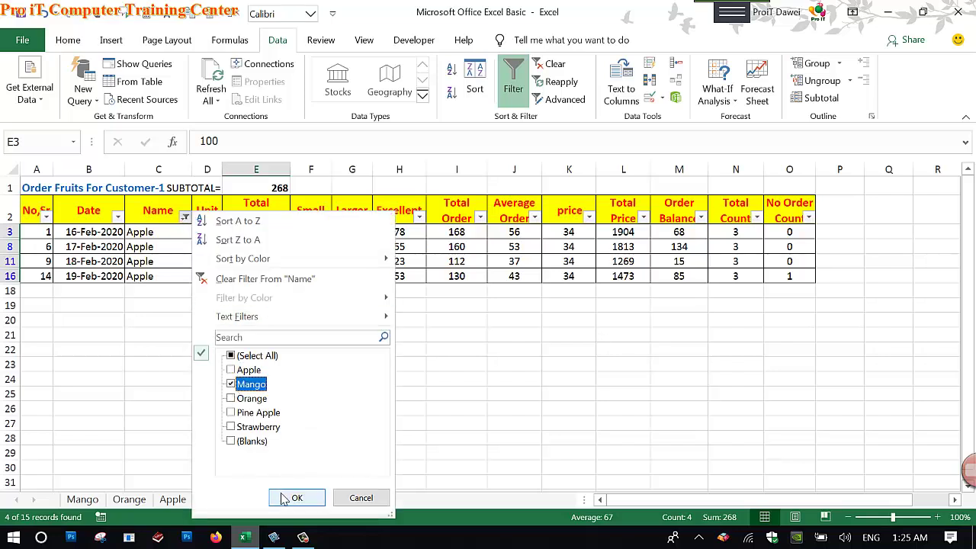
click(297, 497)
click(246, 376)
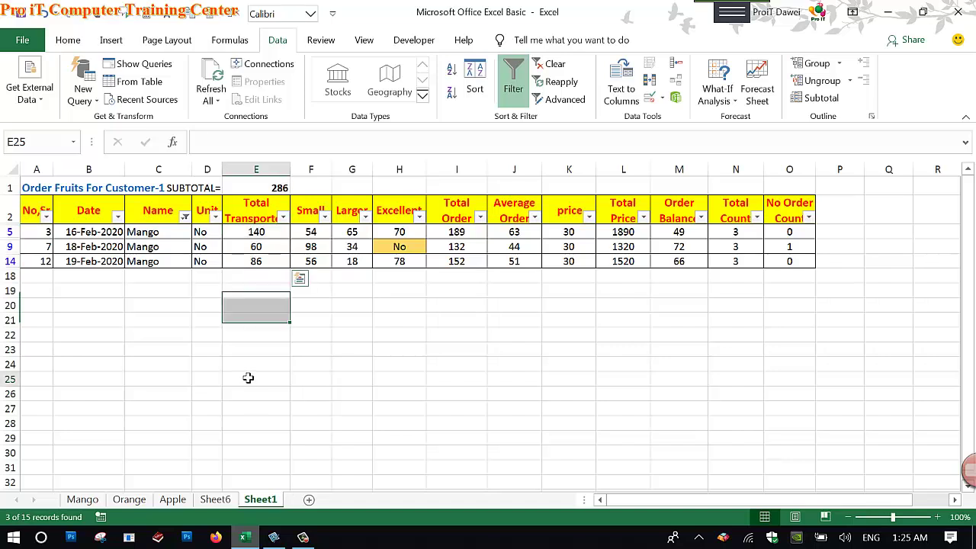
click(275, 190)
drag(272, 232, 272, 261)
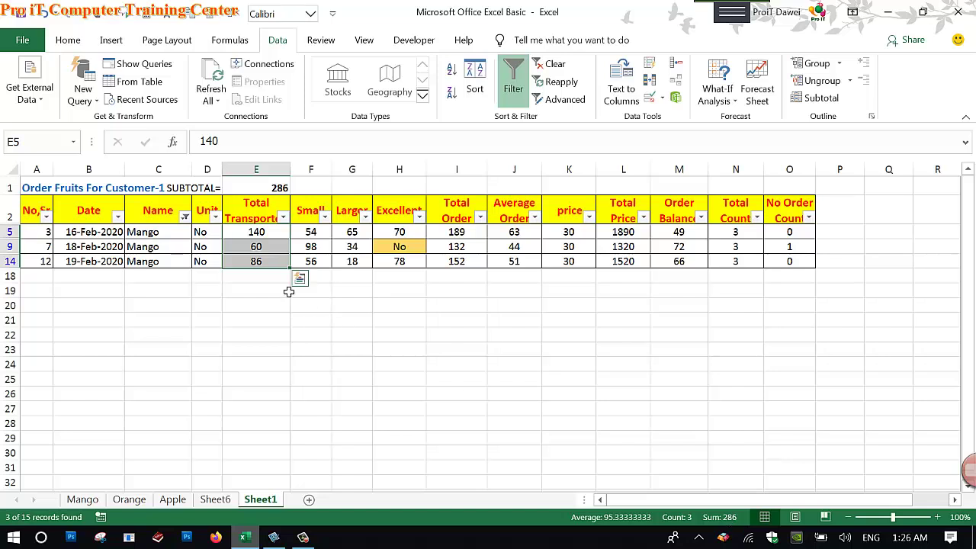
- Switch the Name filter to Orange only and check the visible quantities' sum
click(185, 216)
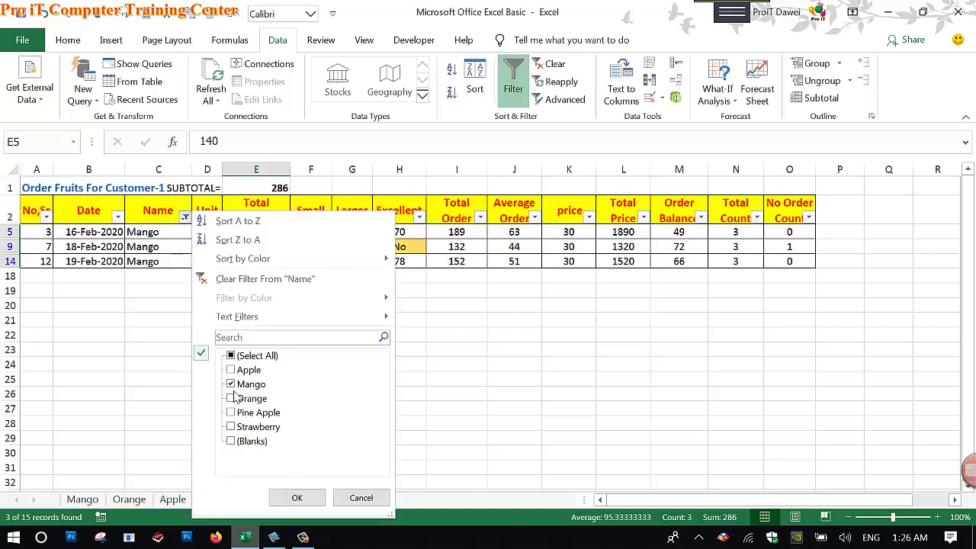
click(231, 384)
click(231, 398)
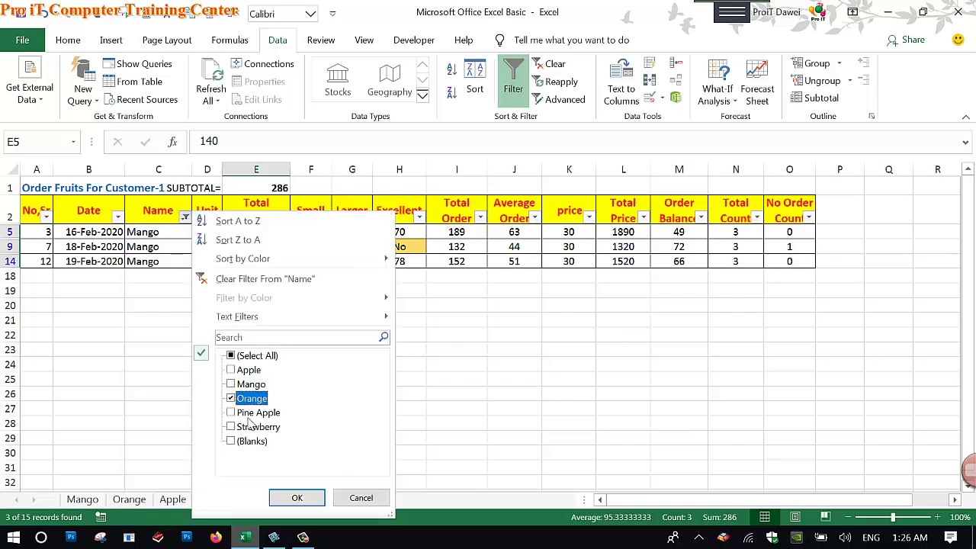
click(297, 497)
click(307, 364)
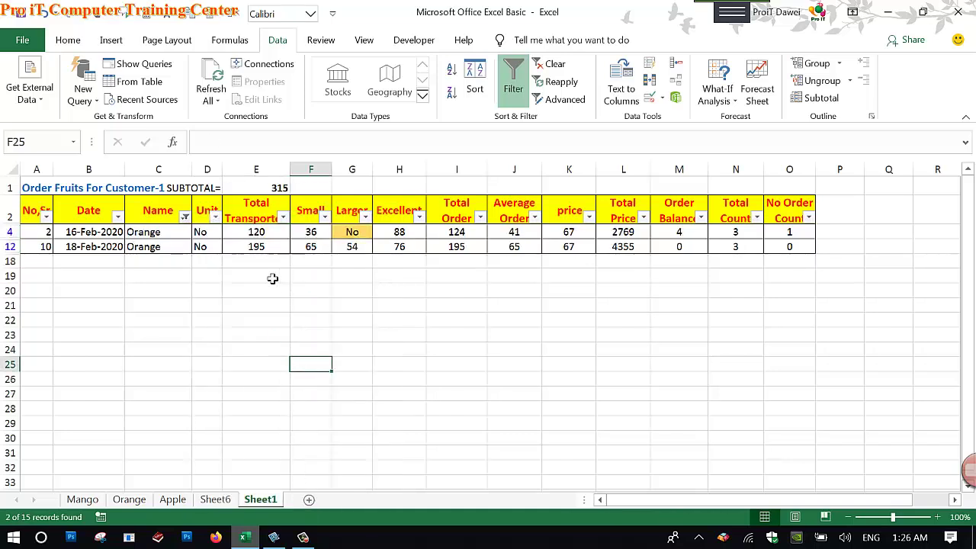
drag(257, 232, 256, 246)
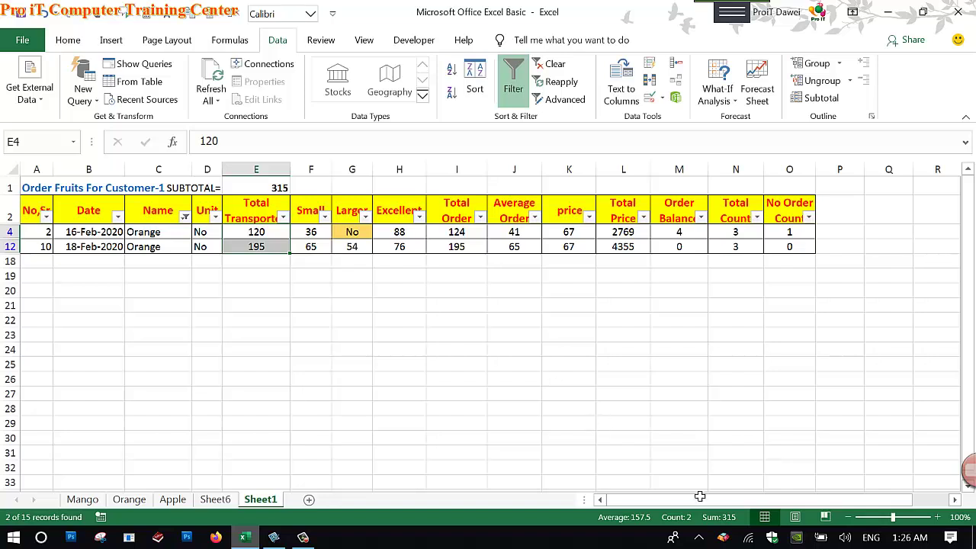
click(256, 291)
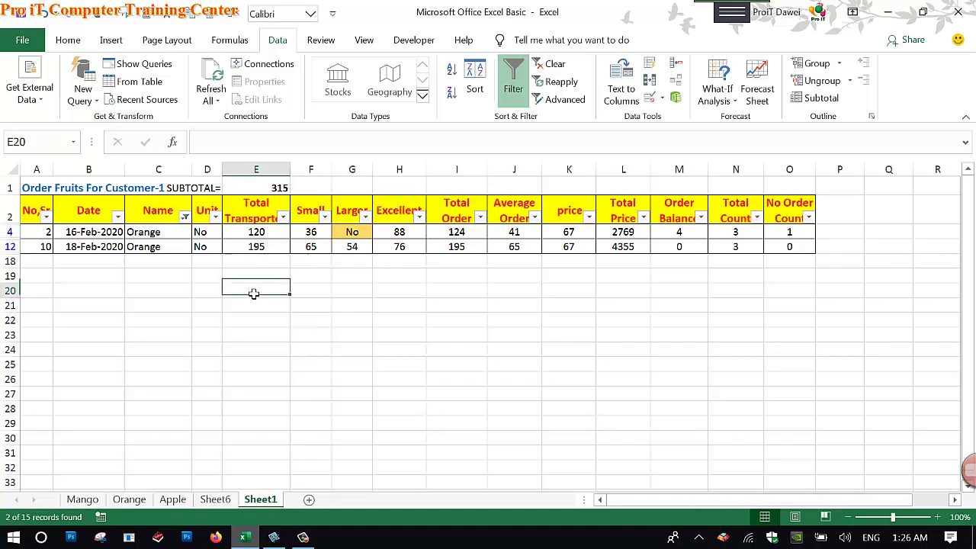
- Switch the Name filter to Pine Apple only, with E1 showing 106 (39 + 67)
click(185, 217)
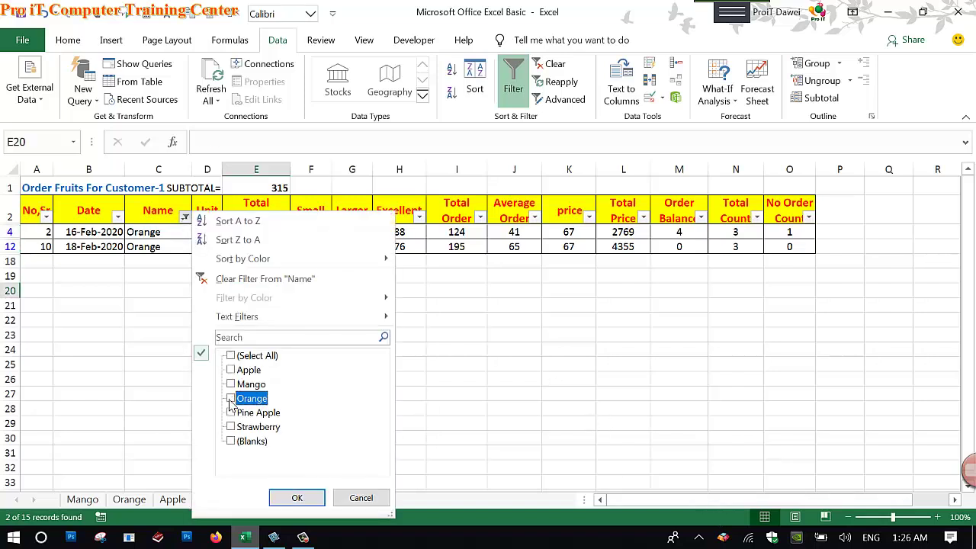
click(231, 398)
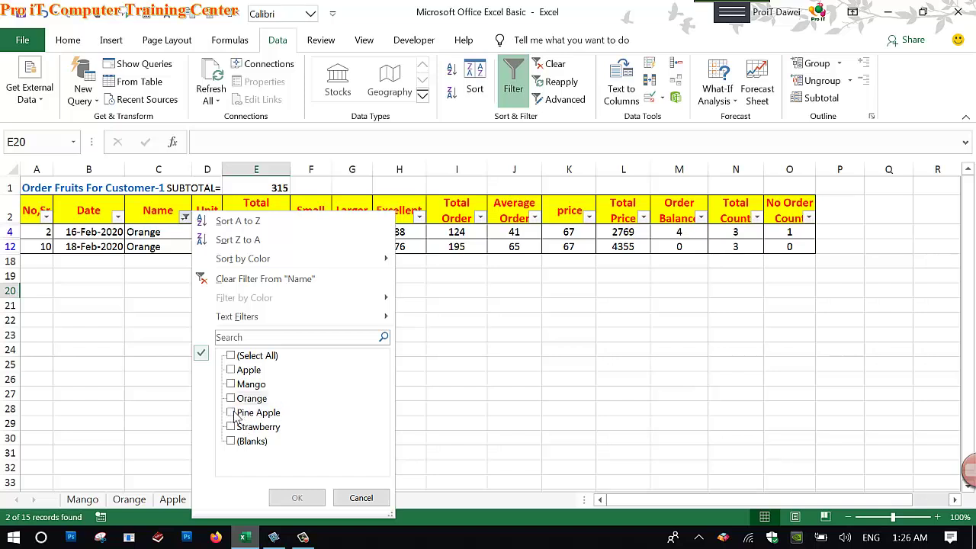
click(236, 414)
click(298, 497)
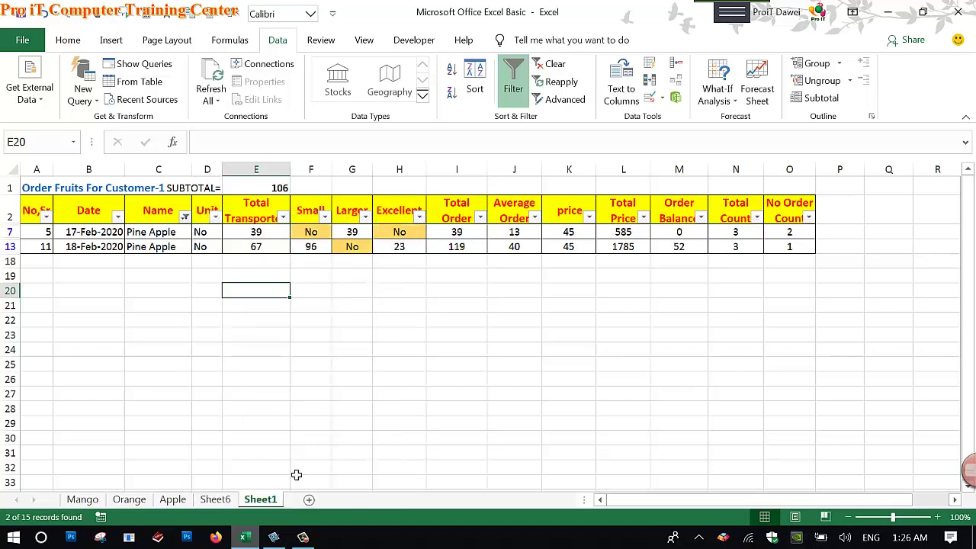
click(280, 370)
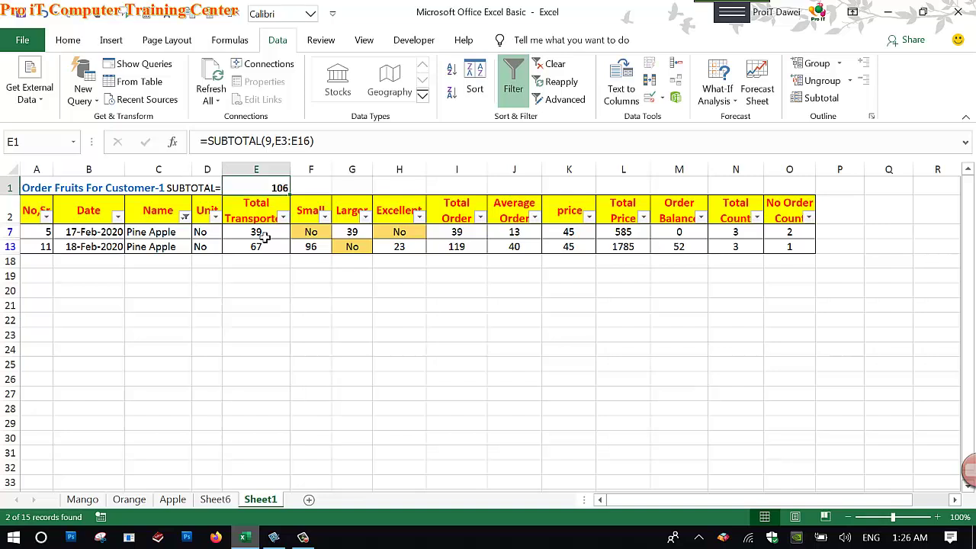
drag(257, 232, 257, 247)
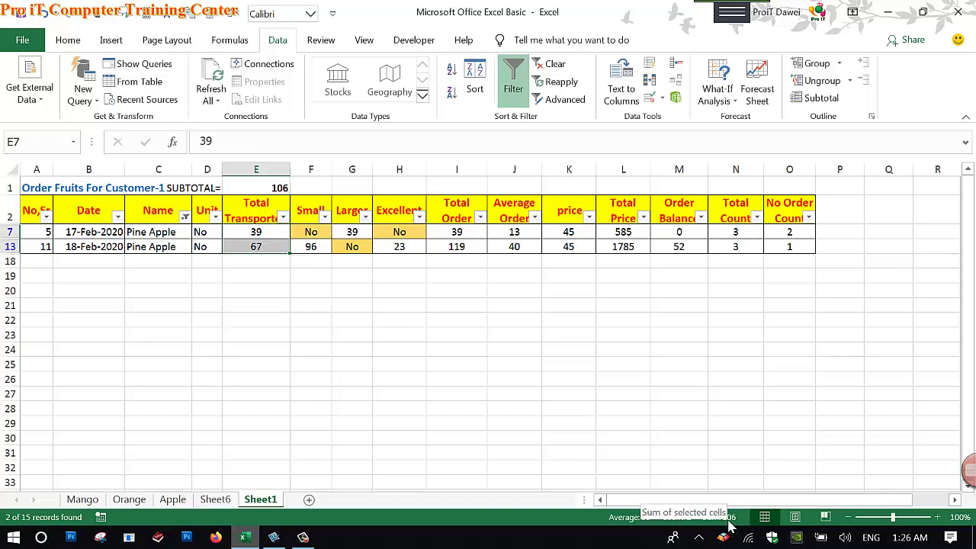
click(458, 411)
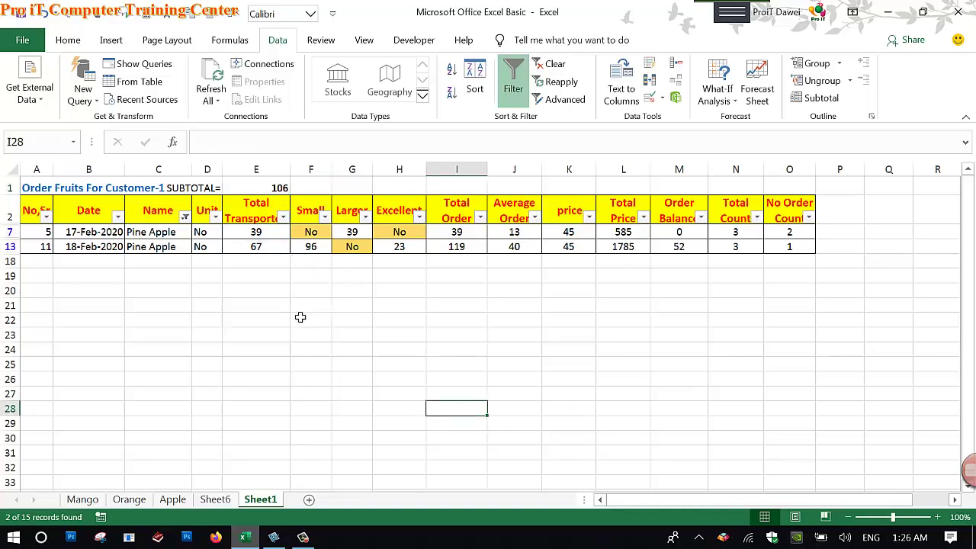
- Filter the Name column to Strawberry only and check its visible quantities' sum
click(185, 217)
click(231, 413)
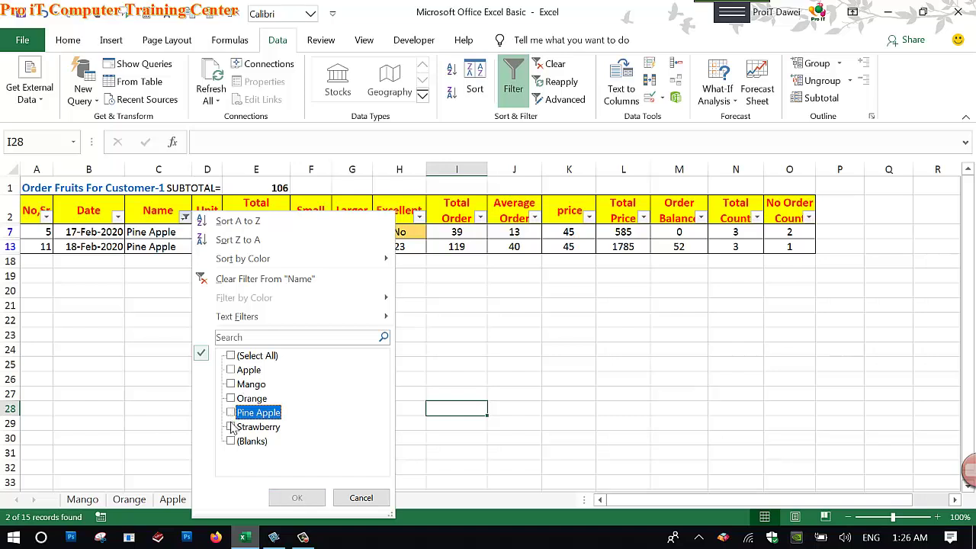
click(231, 427)
click(289, 497)
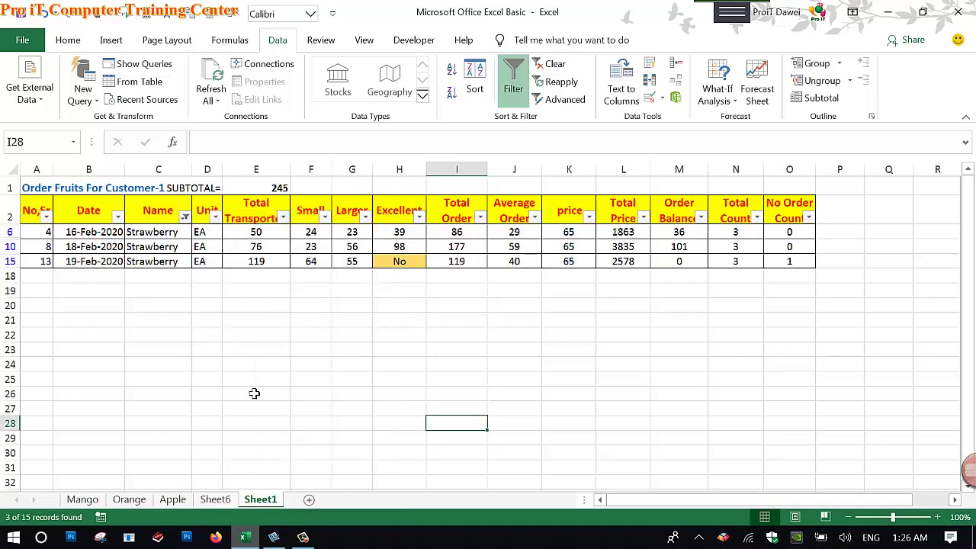
drag(256, 231, 256, 261)
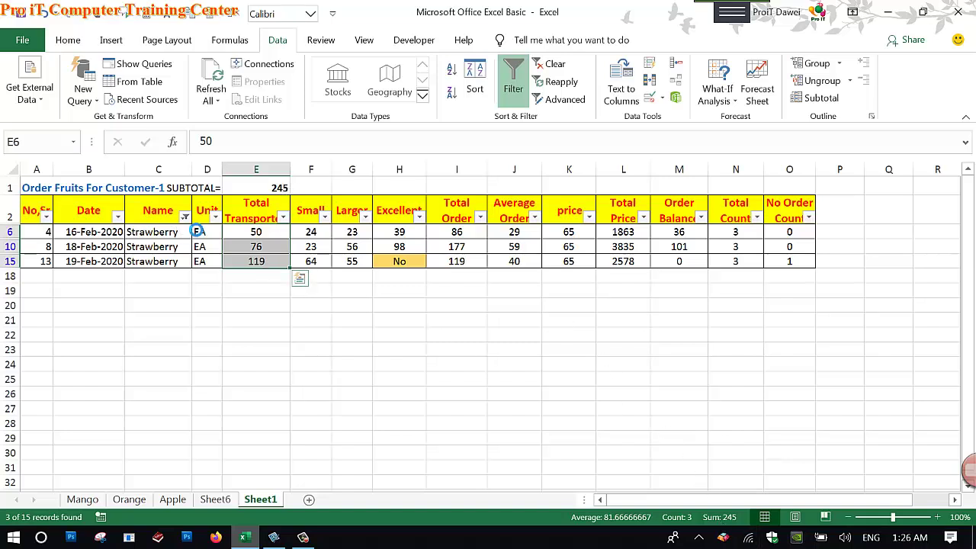
- Add Apple alongside Strawberry so E1 shows 513, comparing column E and F–H sums
click(185, 217)
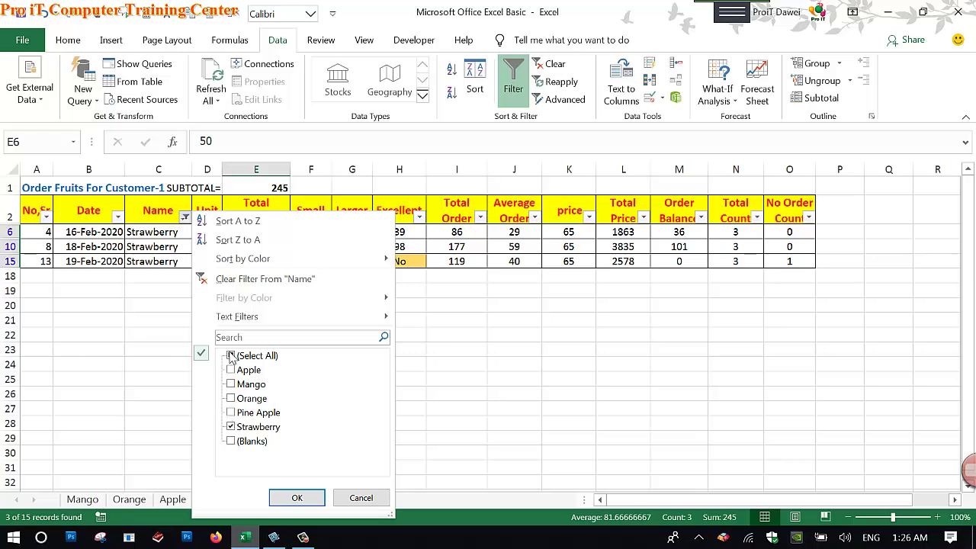
click(231, 370)
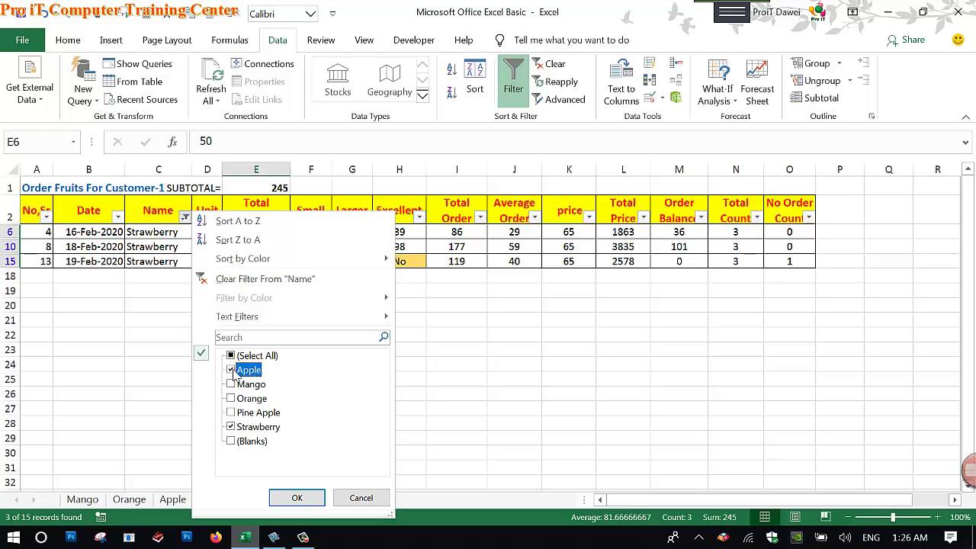
click(297, 496)
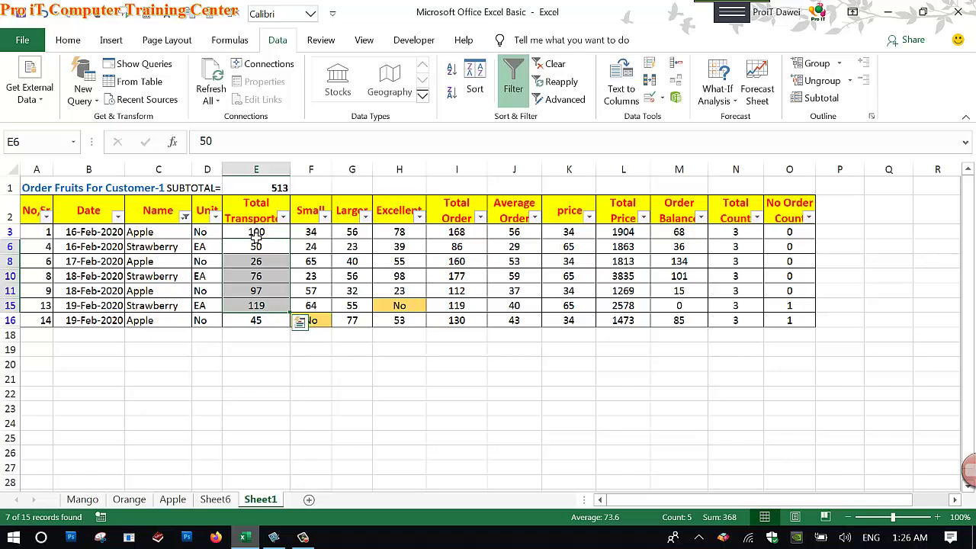
drag(256, 235, 256, 320)
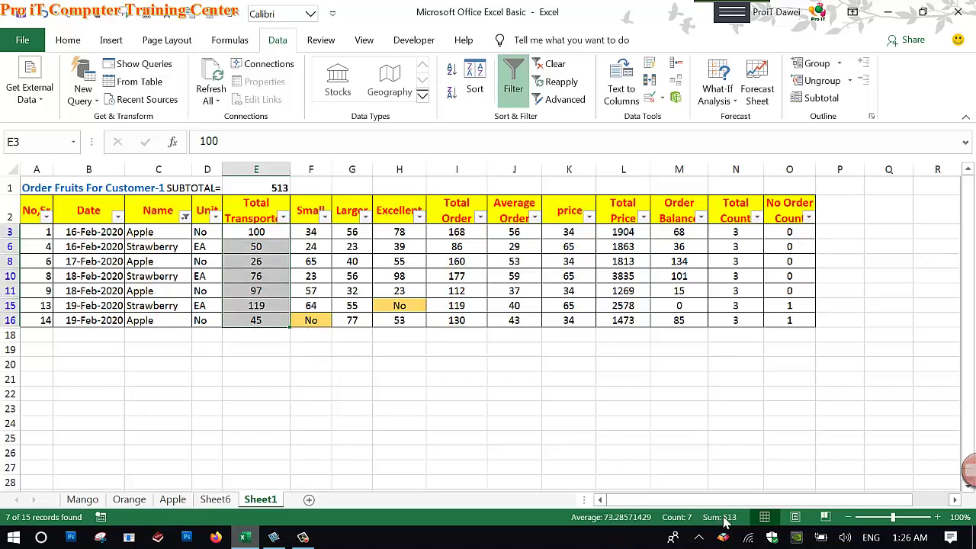
drag(398, 409, 241, 218)
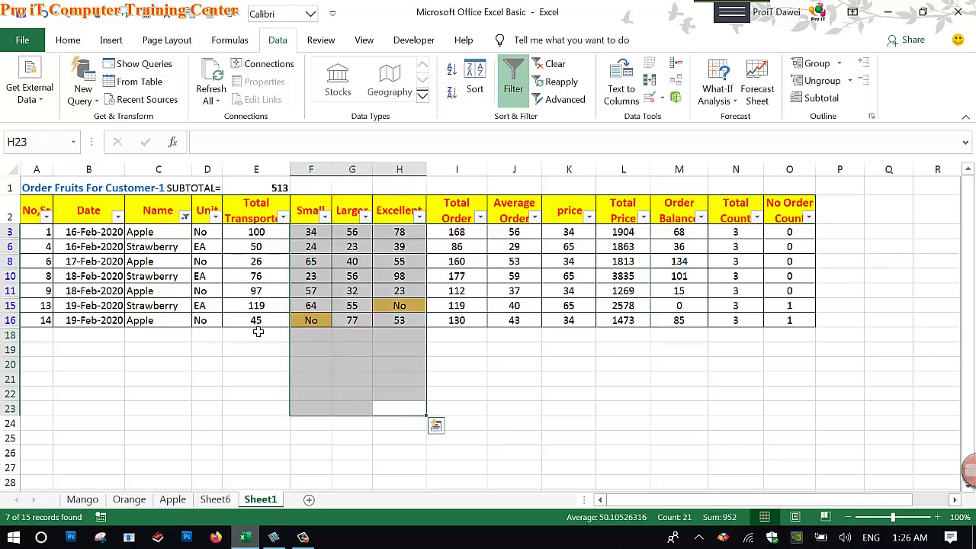
click(256, 378)
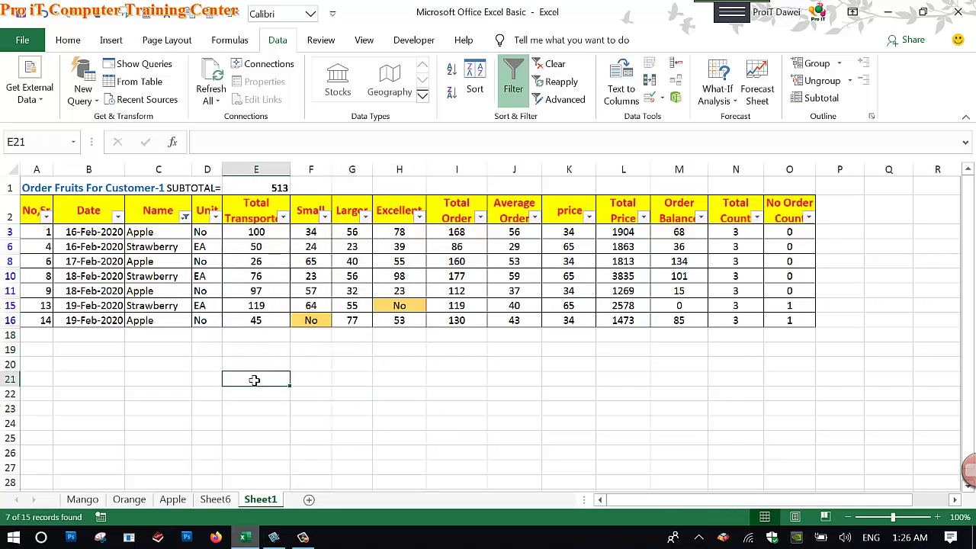
click(186, 218)
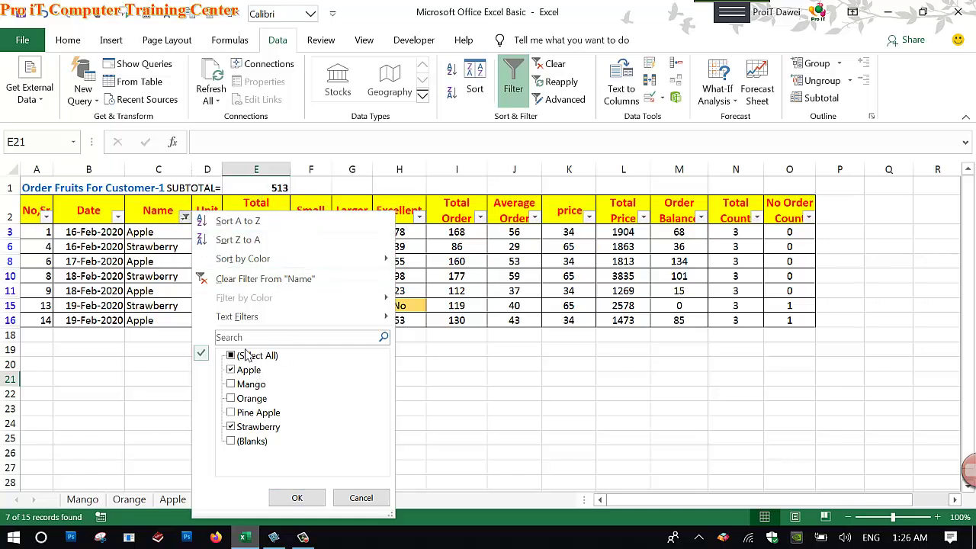
- Check (Select All) in the Name filter so all 14 orders show and E1 returns to 1220
click(235, 356)
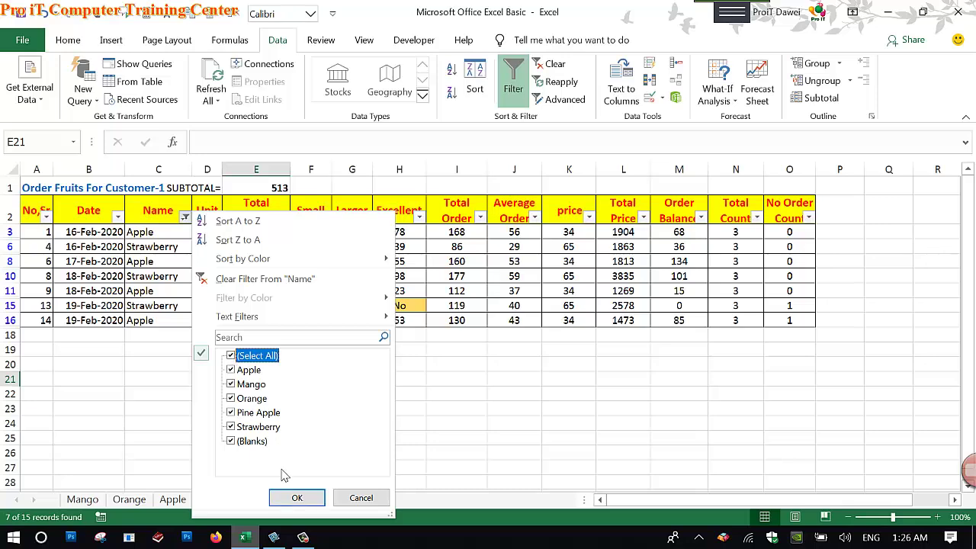
click(294, 497)
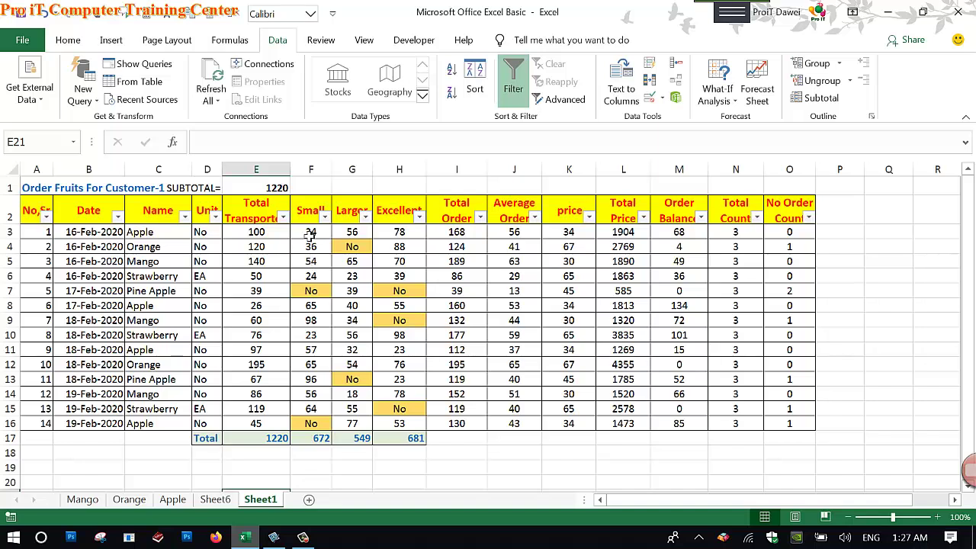
drag(310, 236, 400, 233)
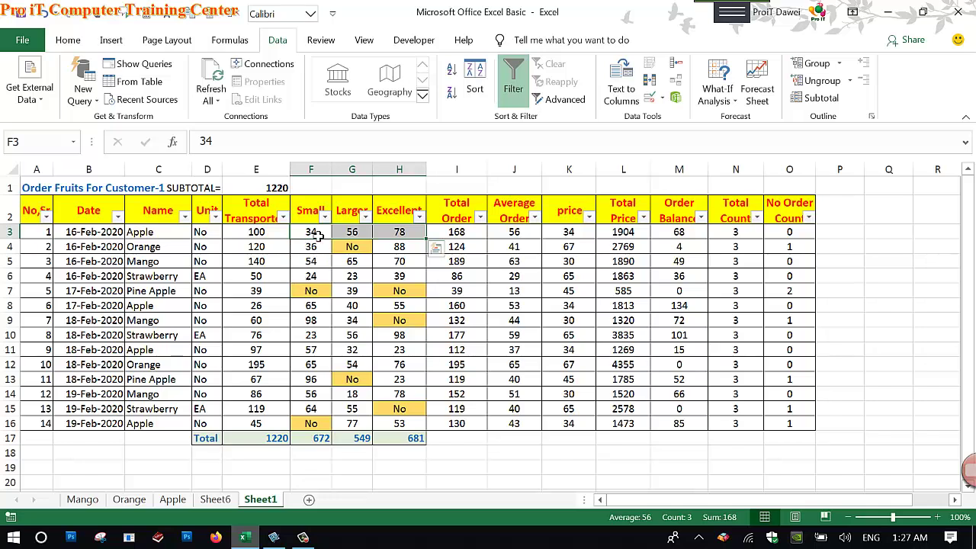
click(310, 246)
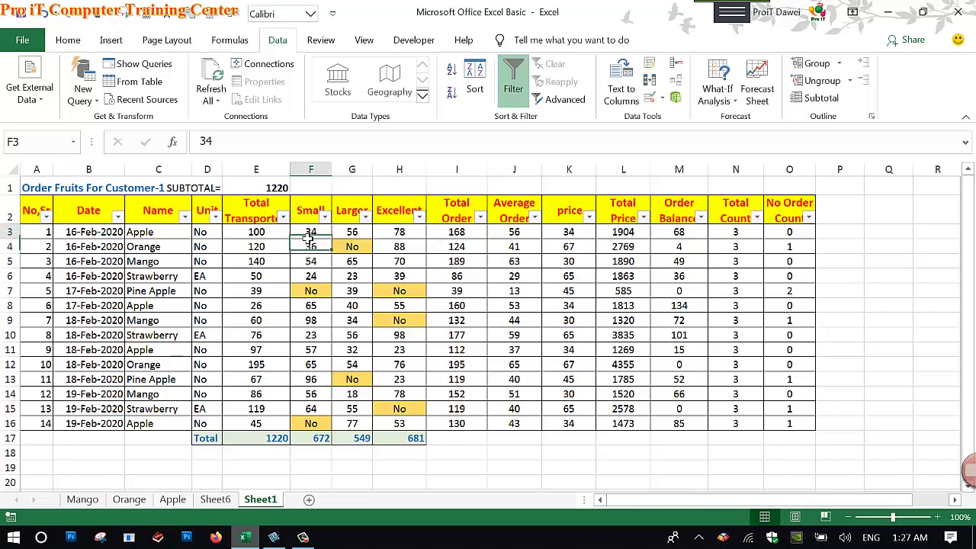
drag(310, 232, 400, 233)
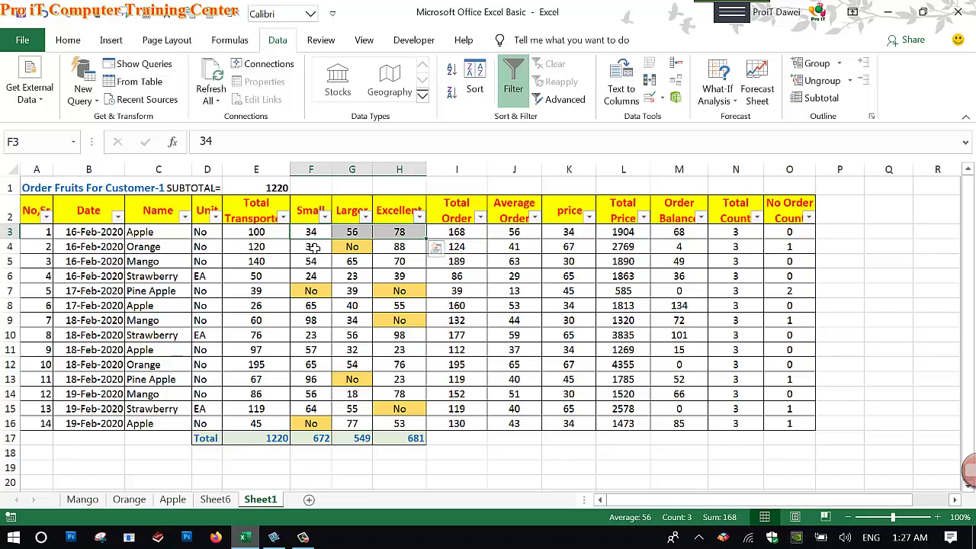
drag(296, 247, 391, 250)
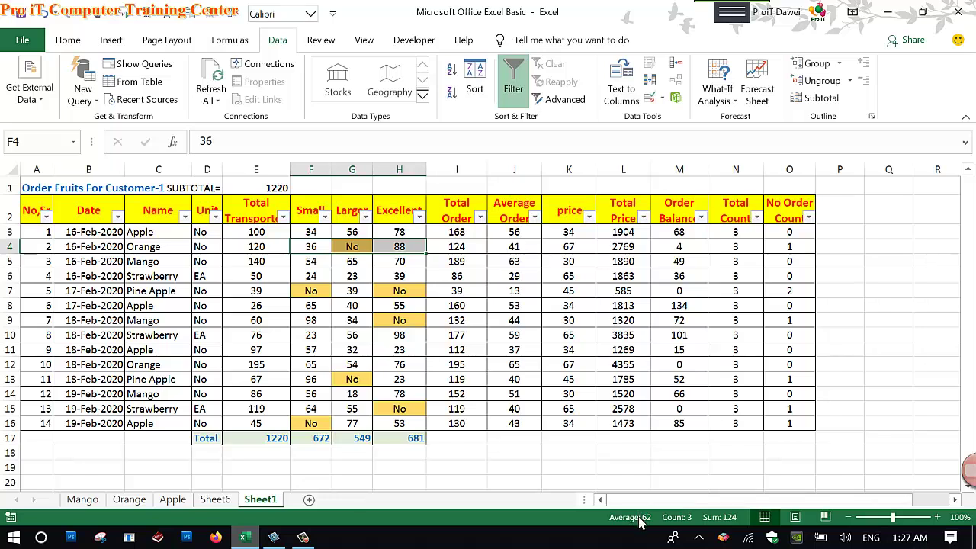
- Enable Maximum, Minimum and Numerical Count in the status bar statistics
right_click(564, 523)
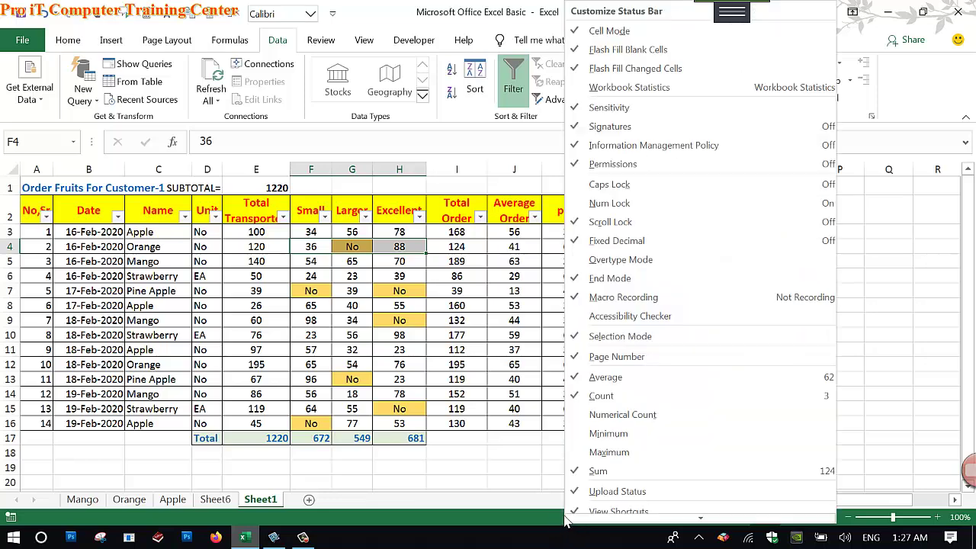
click(581, 455)
click(580, 434)
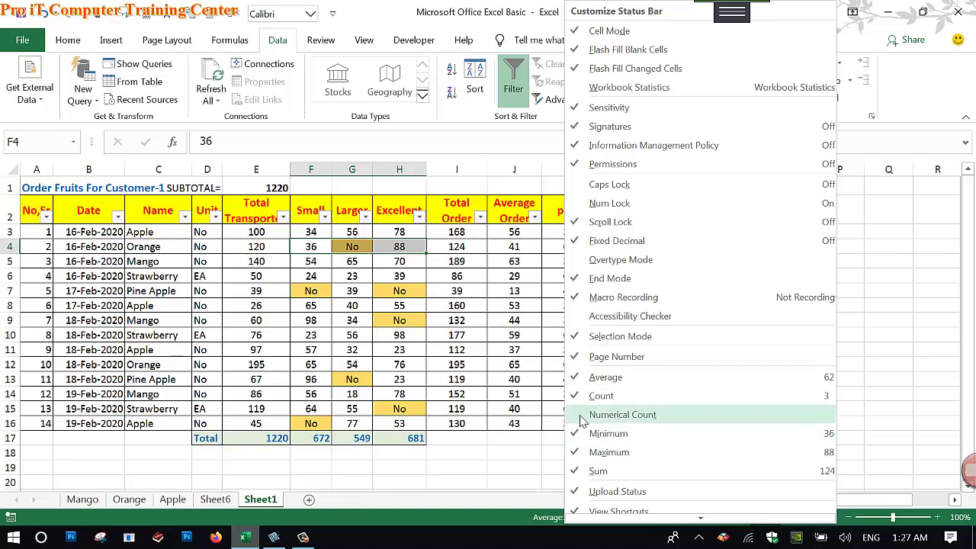
click(581, 420)
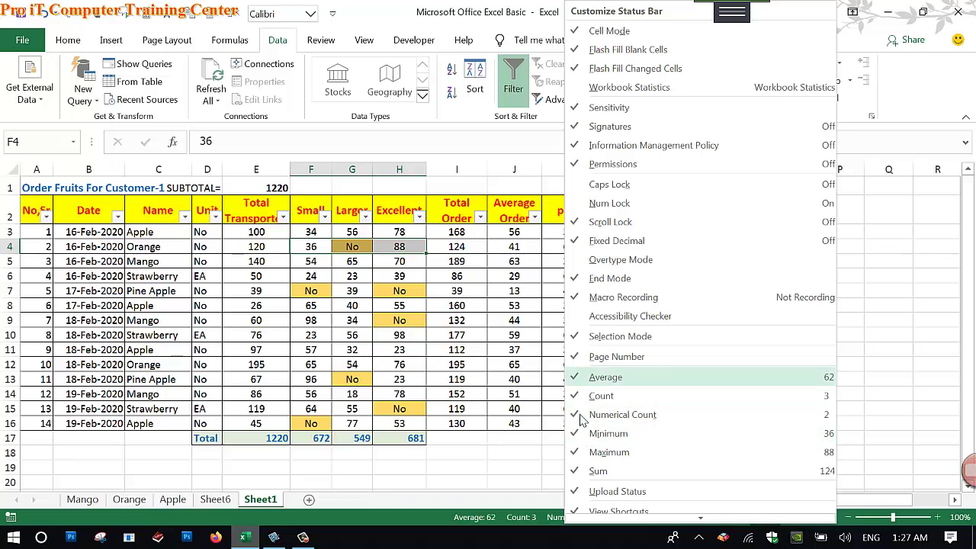
click(416, 520)
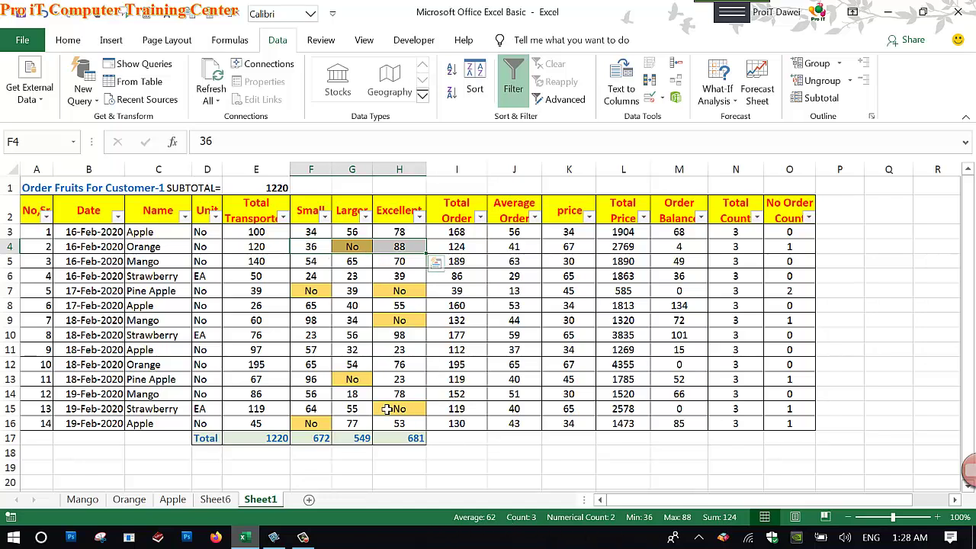
click(450, 468)
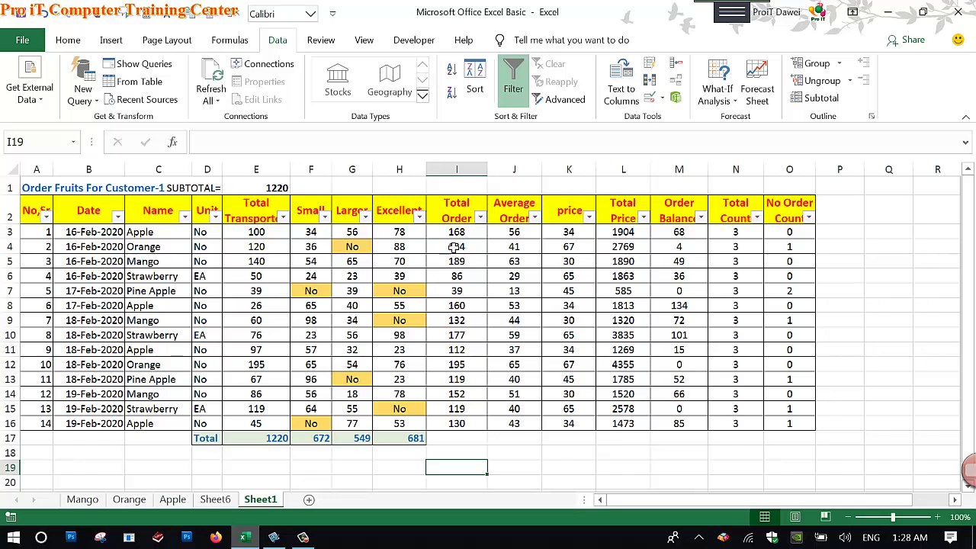
drag(455, 236, 464, 423)
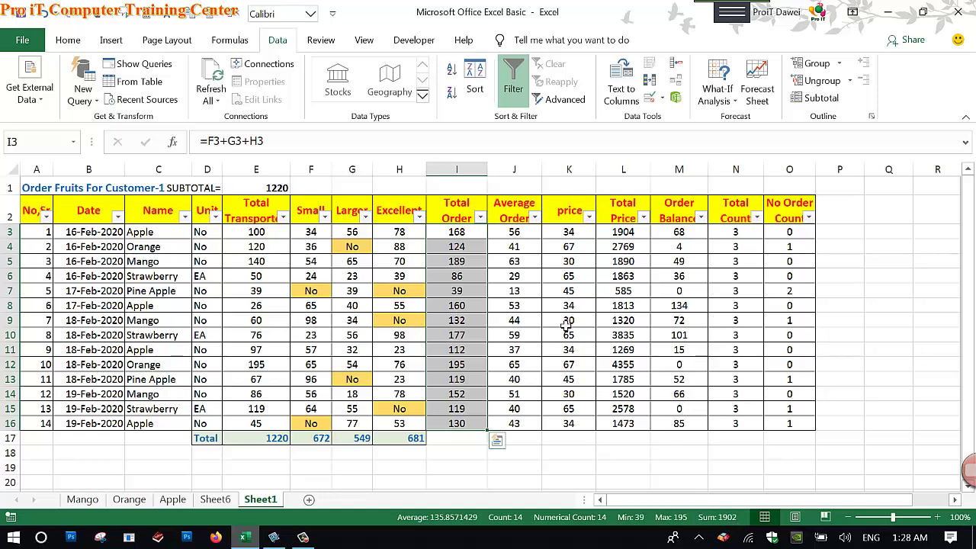
click(539, 456)
drag(257, 237, 259, 423)
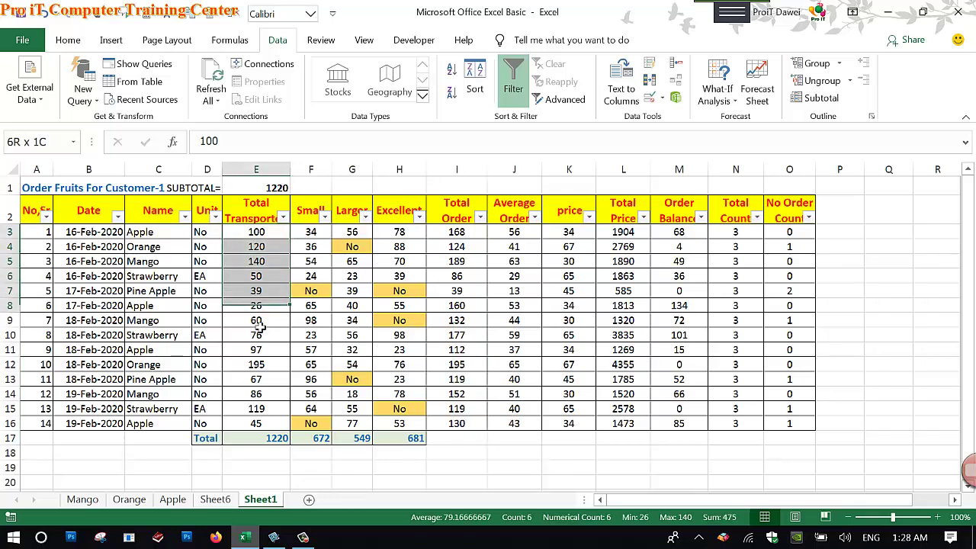
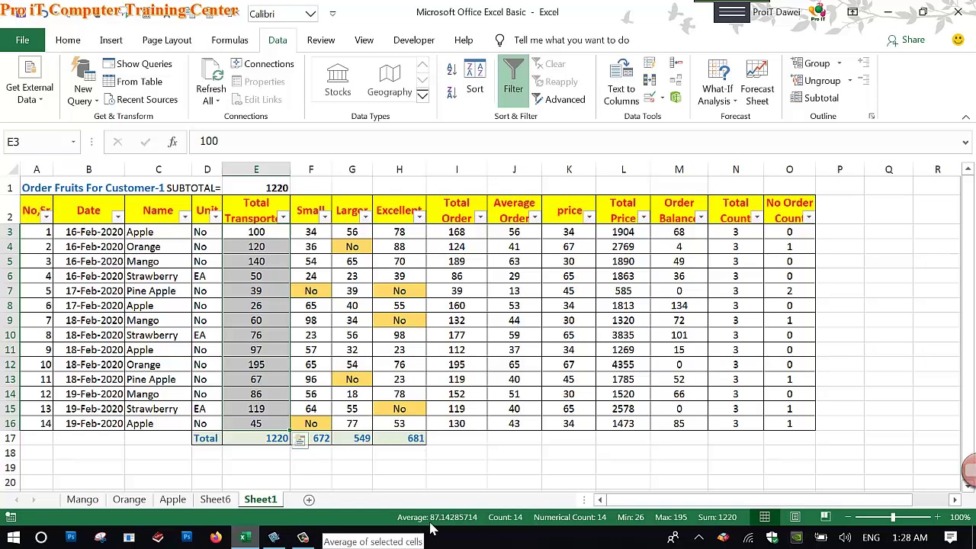
- Check the Larger value 39 in row 7, leaving it unchanged
click(512, 470)
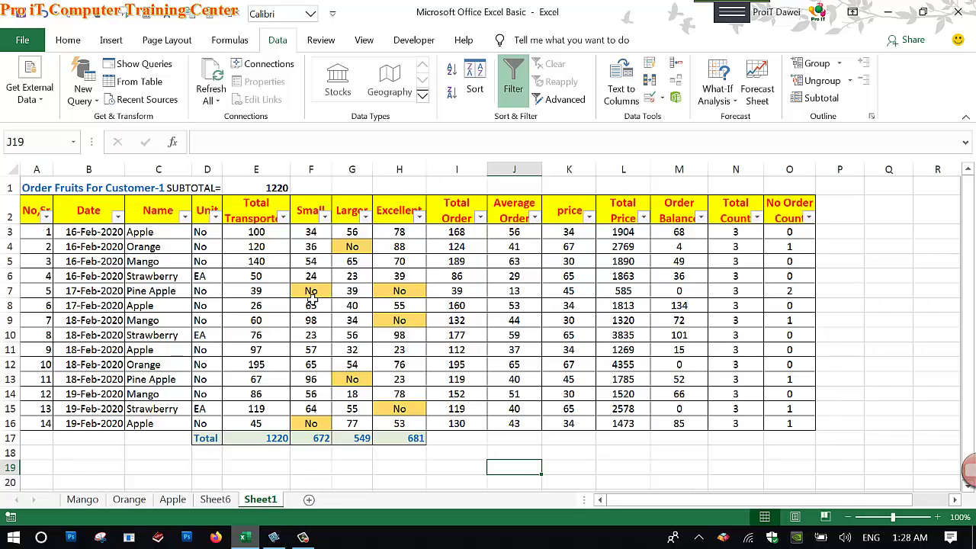
drag(311, 297, 403, 293)
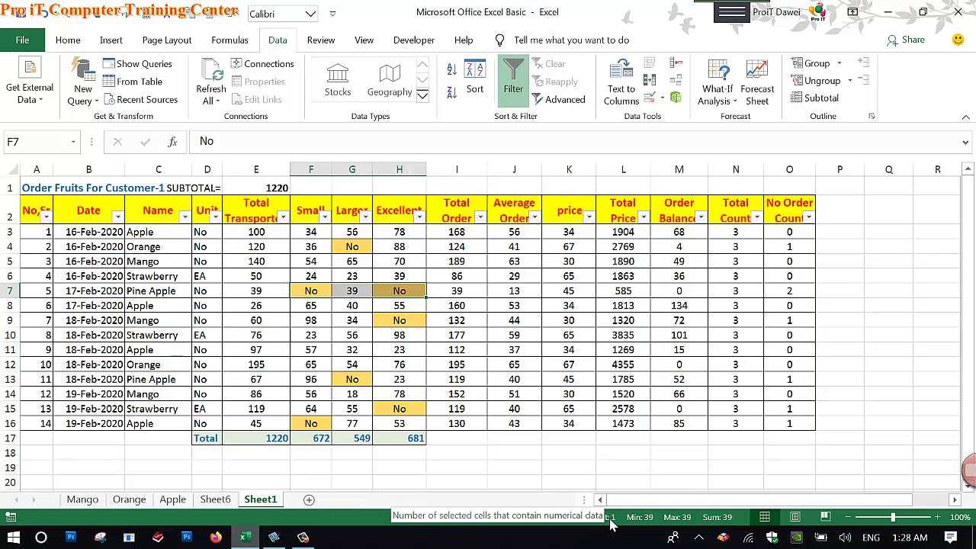
drag(730, 301, 438, 322)
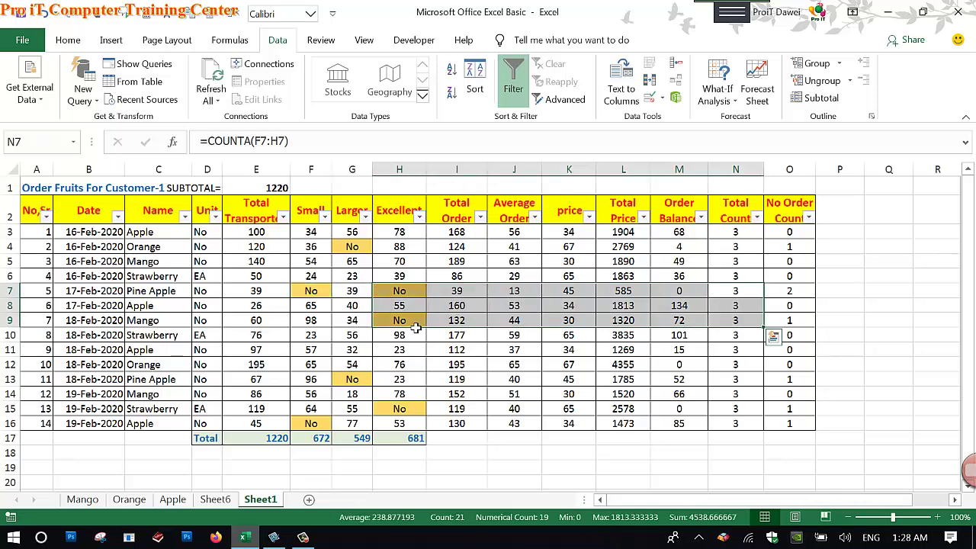
click(352, 305)
key(Up)
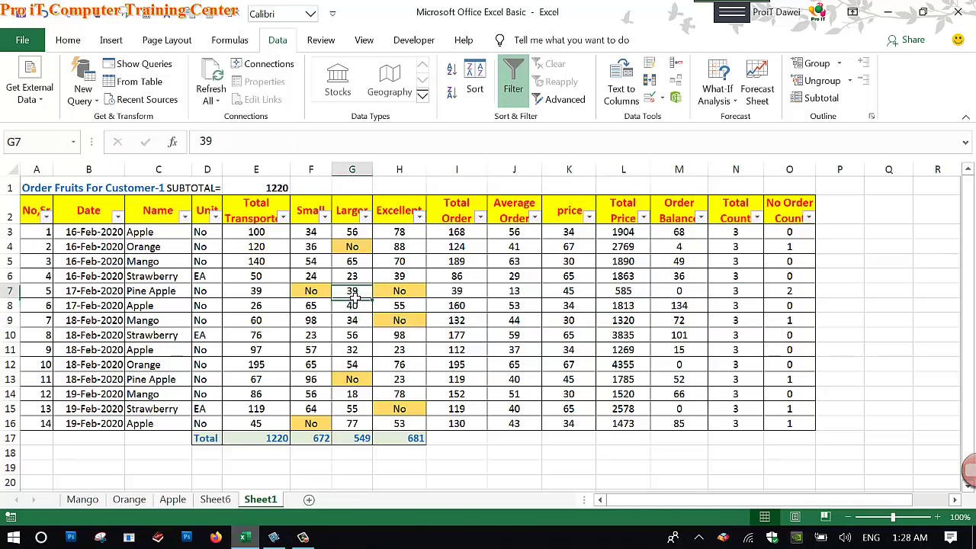
key(F2)
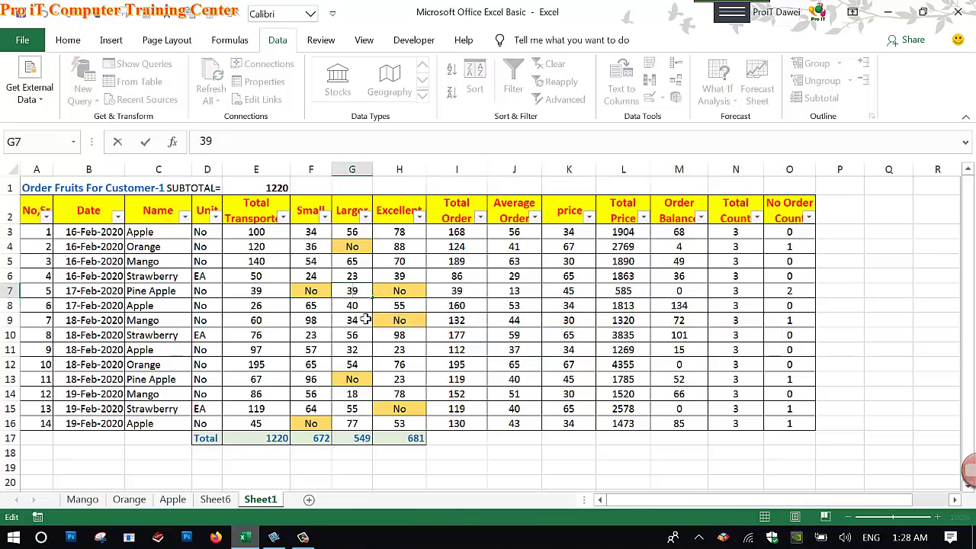
click(366, 320)
- Select the Small to Excellent values in rows 7 and 10, then clear the selection
click(310, 292)
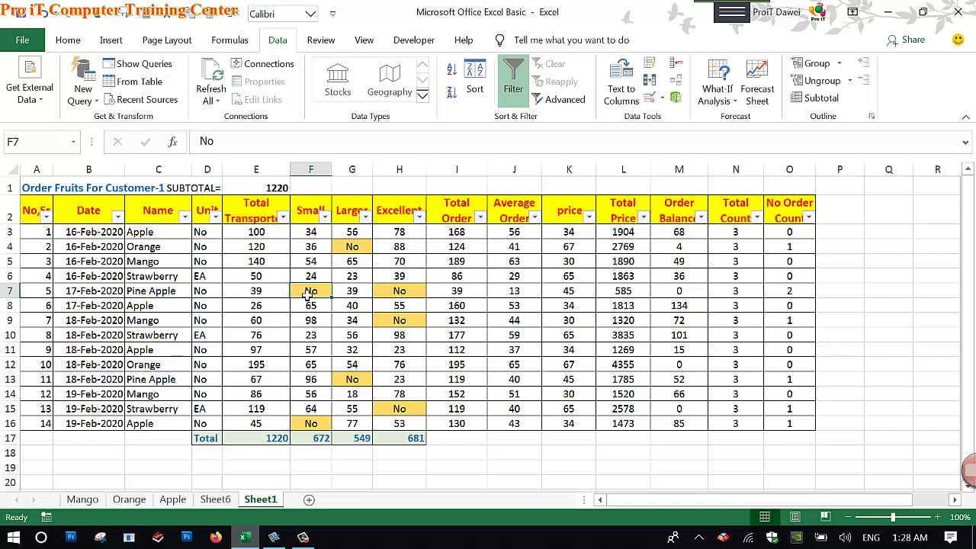
drag(309, 292, 412, 296)
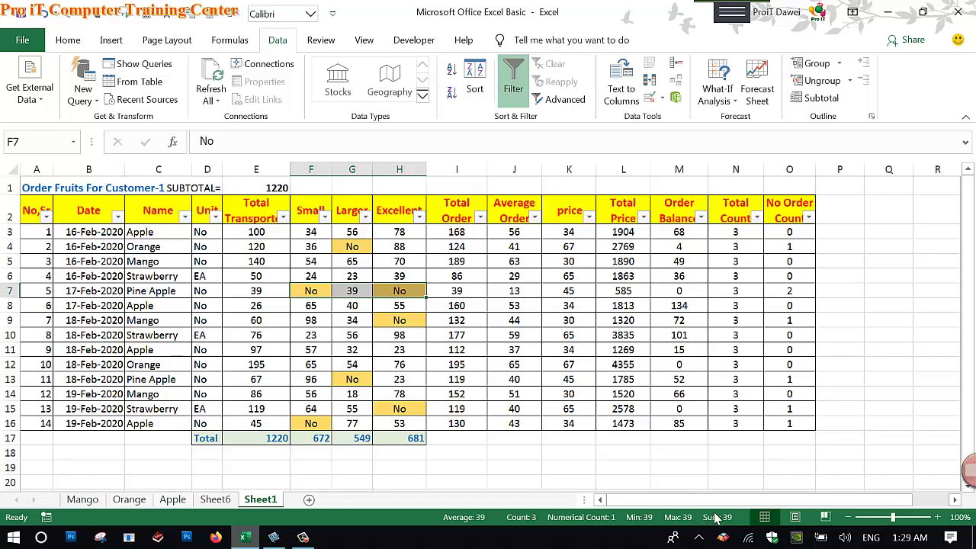
click(307, 336)
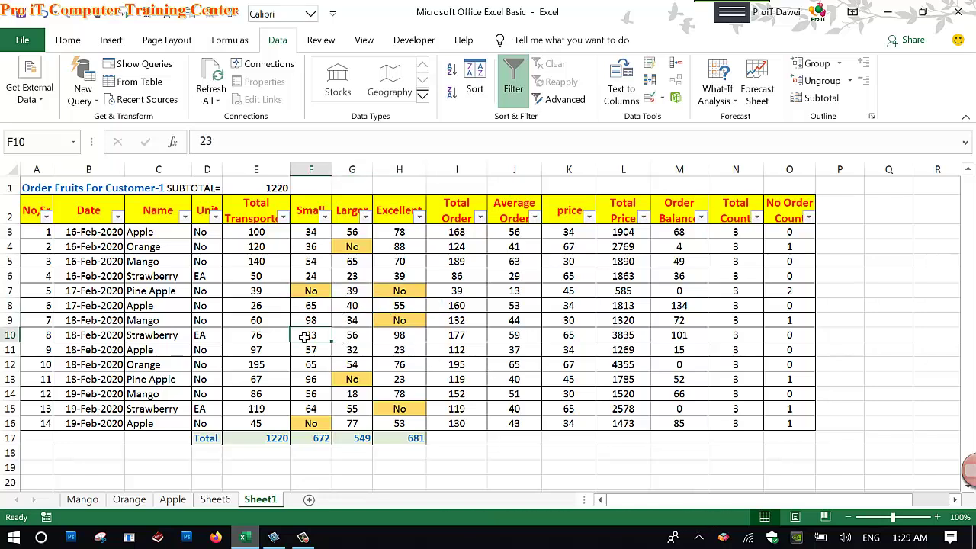
drag(305, 337, 402, 342)
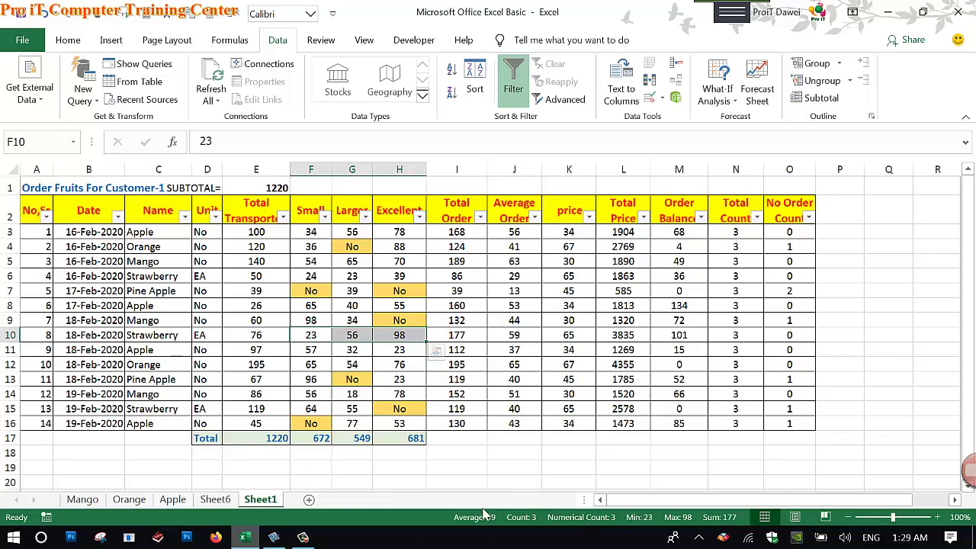
click(473, 468)
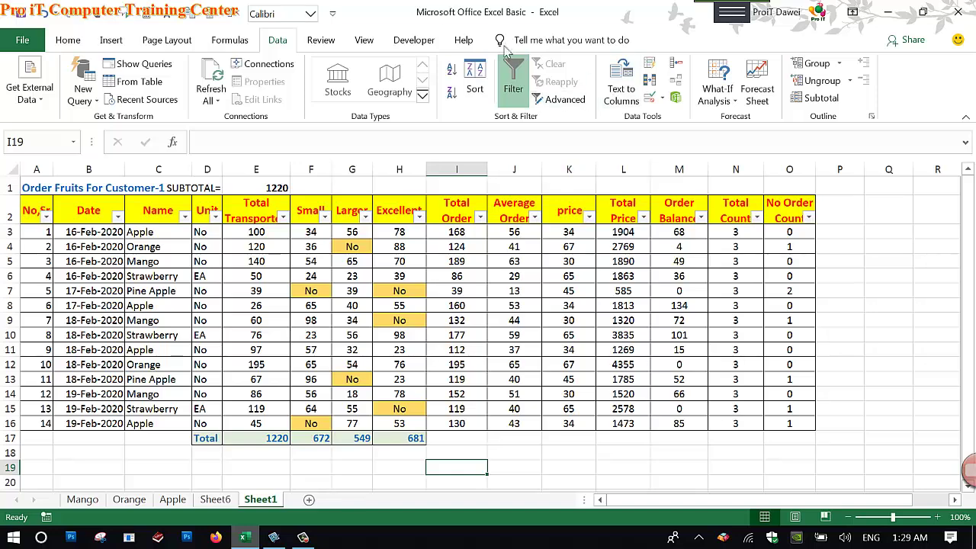
- Turn on Show Formulas and narrow the Date and Name columns B and C
click(231, 41)
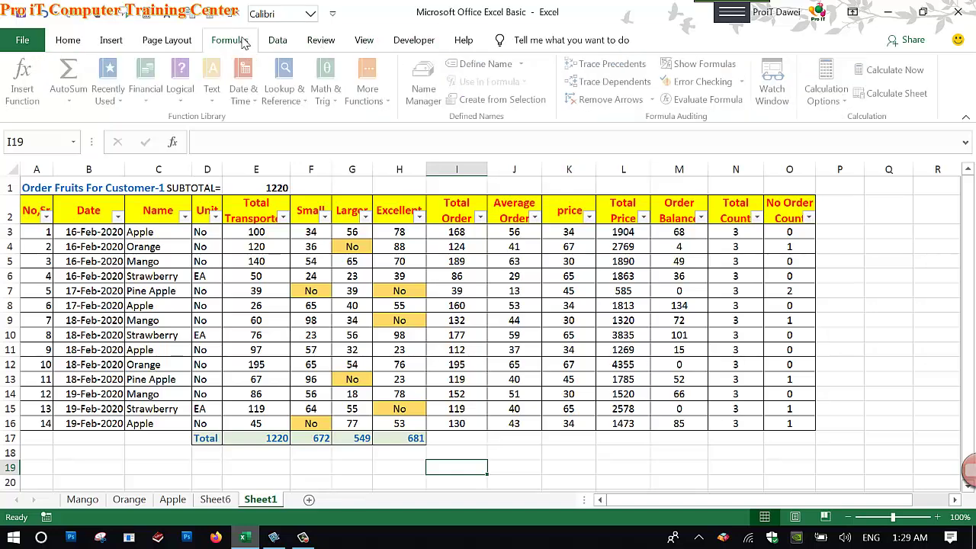
click(698, 65)
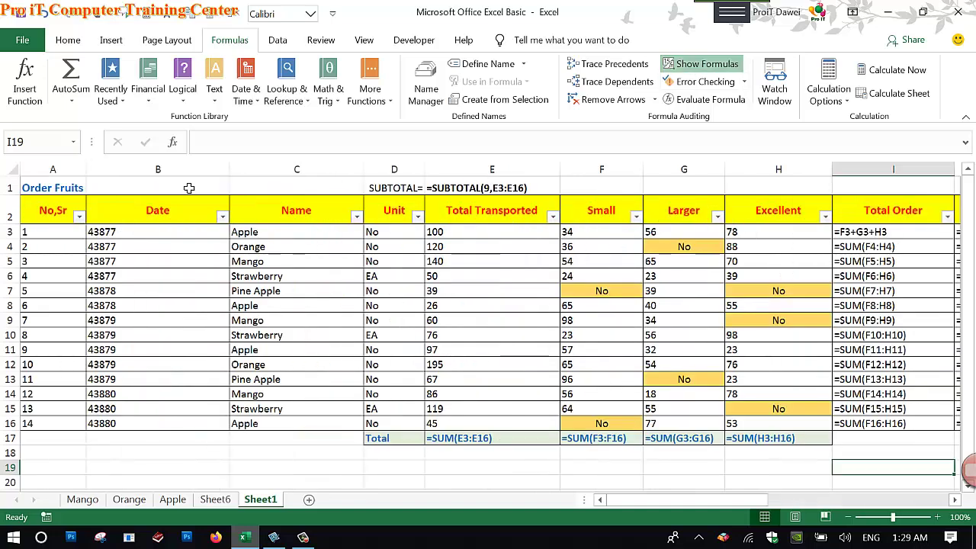
drag(230, 180, 143, 180)
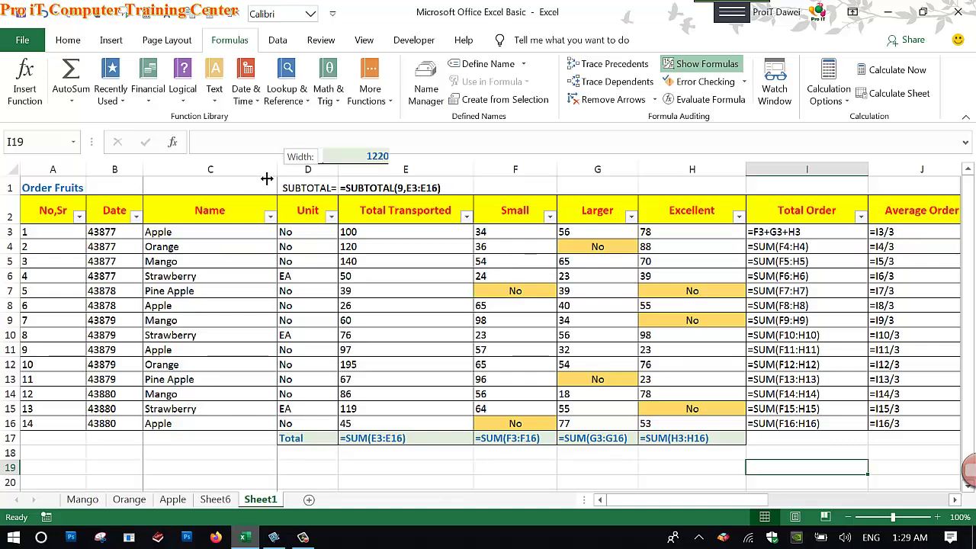
drag(277, 179, 221, 181)
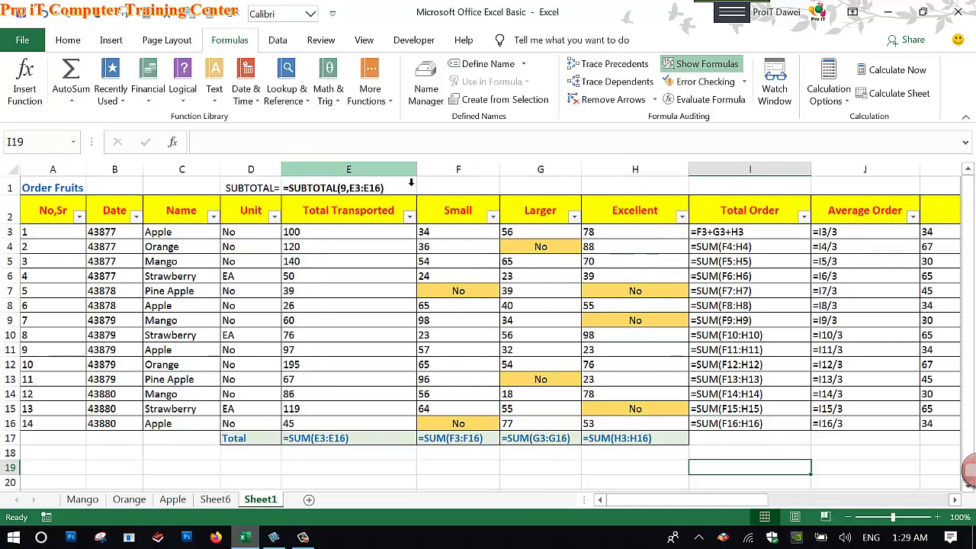
- Narrow the Total Transported, Average Order, price, Order Balance and Total Price columns
mouse_move(417, 170)
mouse_down()
mouse_move(394, 170)
mouse_move(670, 176)
mouse_move(616, 186)
mouse_move(591, 178)
mouse_up()
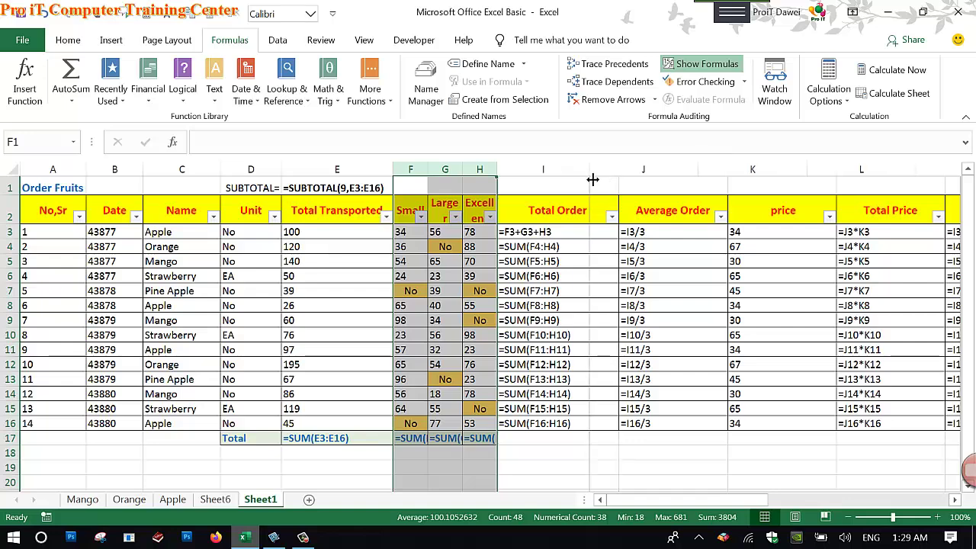
drag(705, 172, 632, 183)
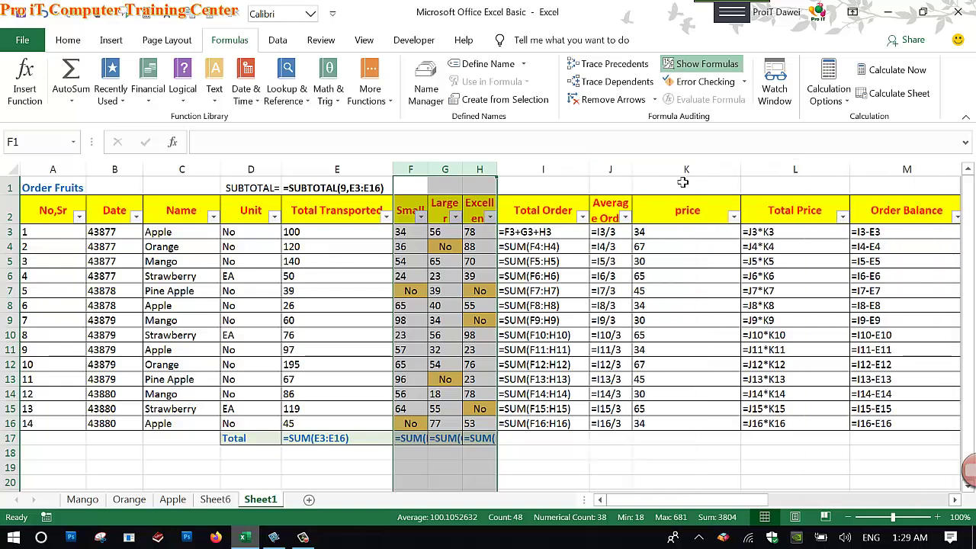
drag(748, 182, 673, 185)
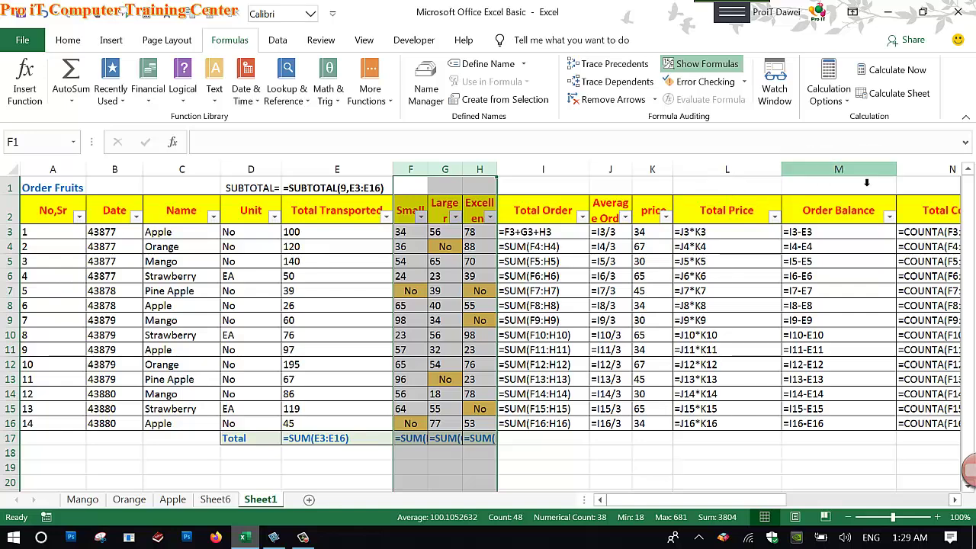
drag(896, 180, 846, 183)
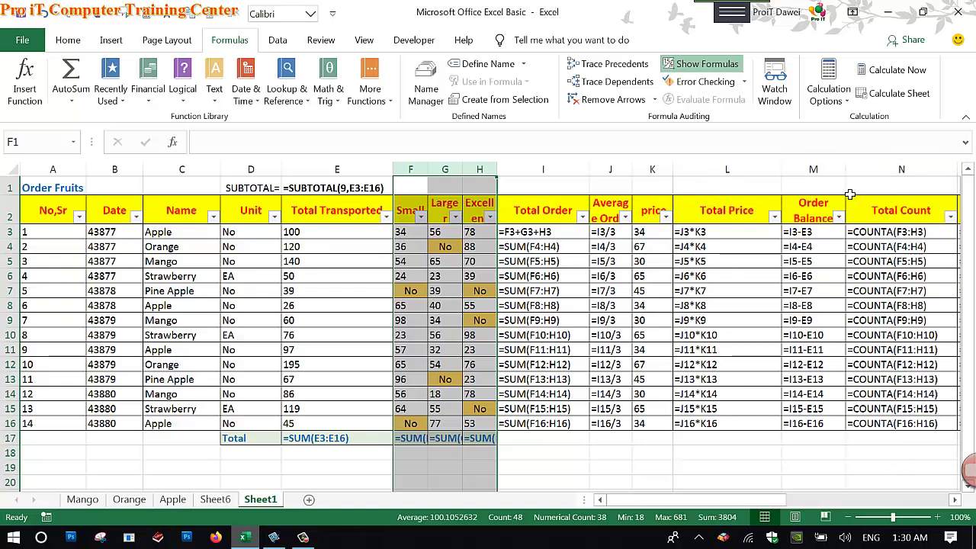
mouse_move(772, 500)
mouse_down()
mouse_move(854, 494)
mouse_move(686, 496)
mouse_move(726, 291)
mouse_up()
mouse_move(782, 177)
mouse_down()
mouse_move(744, 181)
mouse_move(793, 178)
mouse_up()
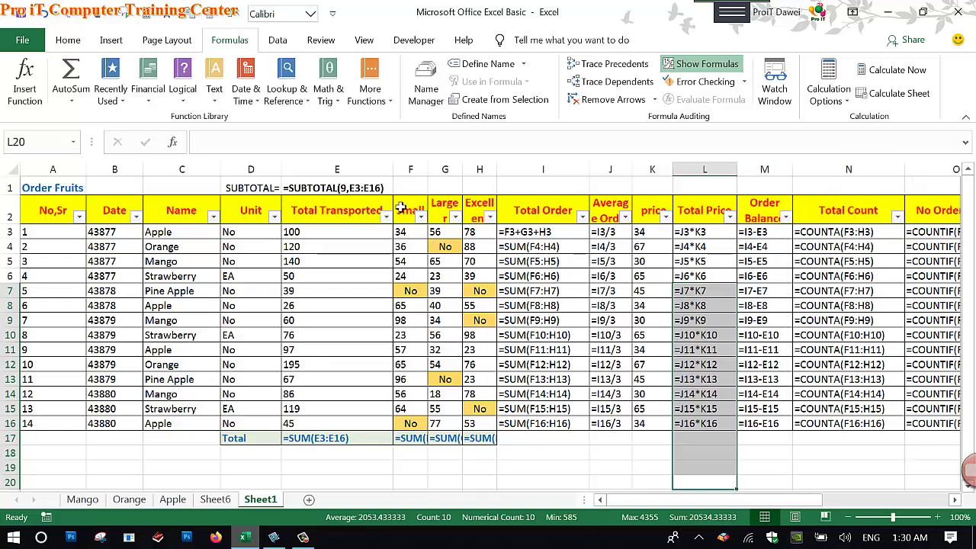
- Narrow column E, give columns F–H one shared wider width, and narrow columns A and D
mouse_move(395, 172)
mouse_down()
mouse_move(329, 177)
mouse_move(381, 189)
mouse_move(526, 169)
mouse_up()
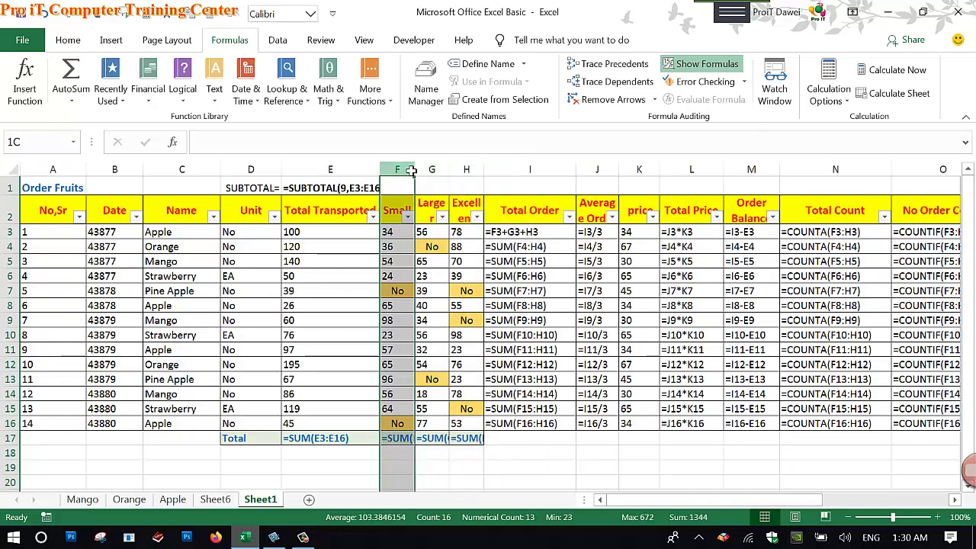
drag(404, 169, 507, 181)
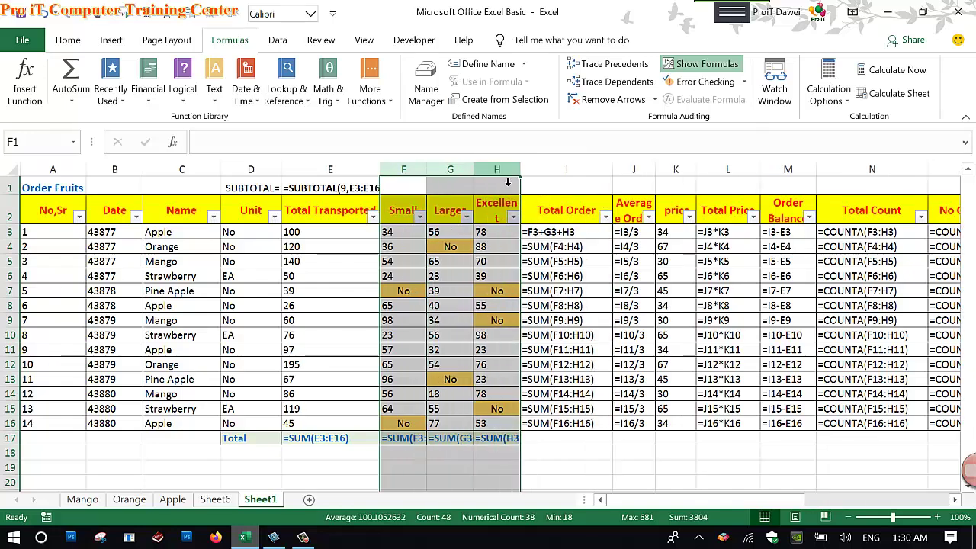
click(503, 173)
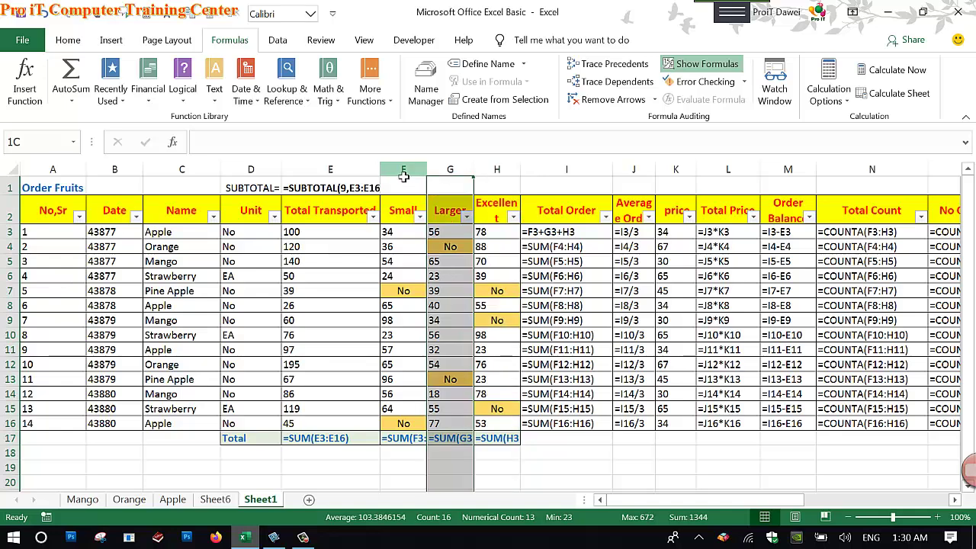
drag(401, 169, 553, 181)
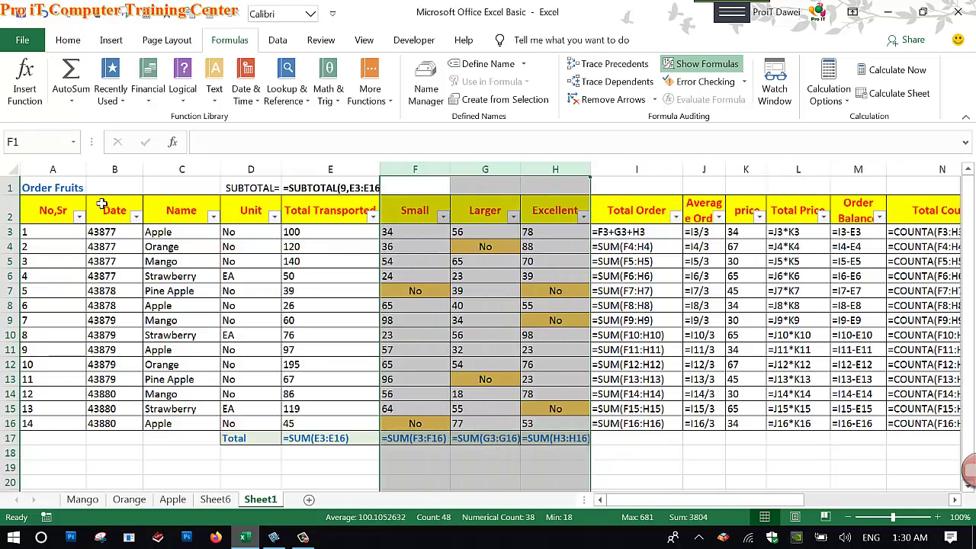
mouse_move(87, 171)
mouse_down()
mouse_move(50, 175)
mouse_move(96, 170)
mouse_up()
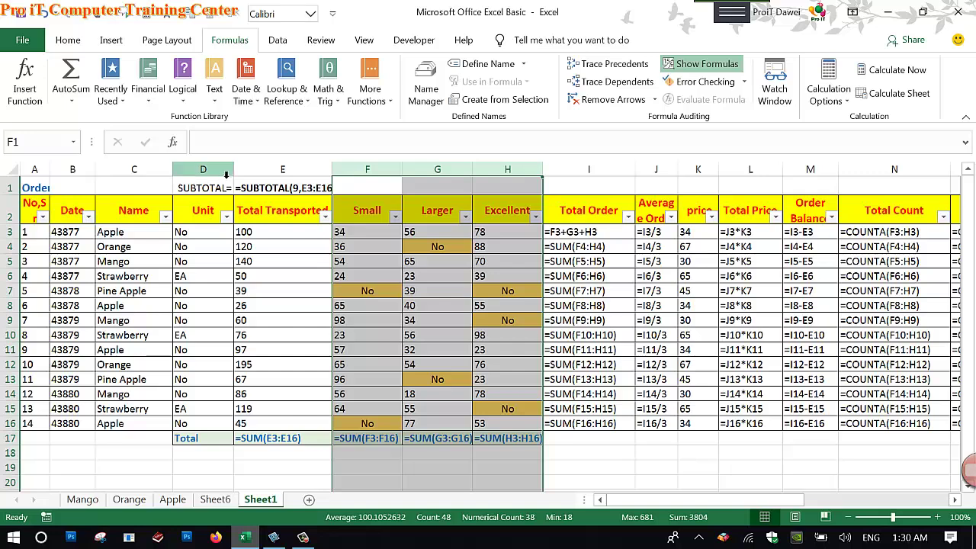
drag(235, 173, 221, 176)
- Fine-tune the Total Transported, Total Order, price, Total Price and Order Balance column widths
click(303, 280)
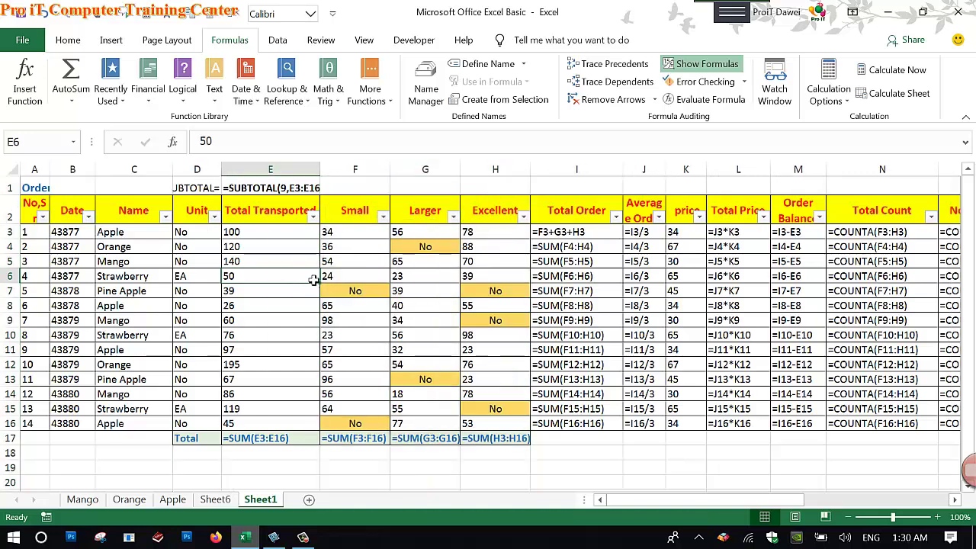
drag(321, 174, 339, 174)
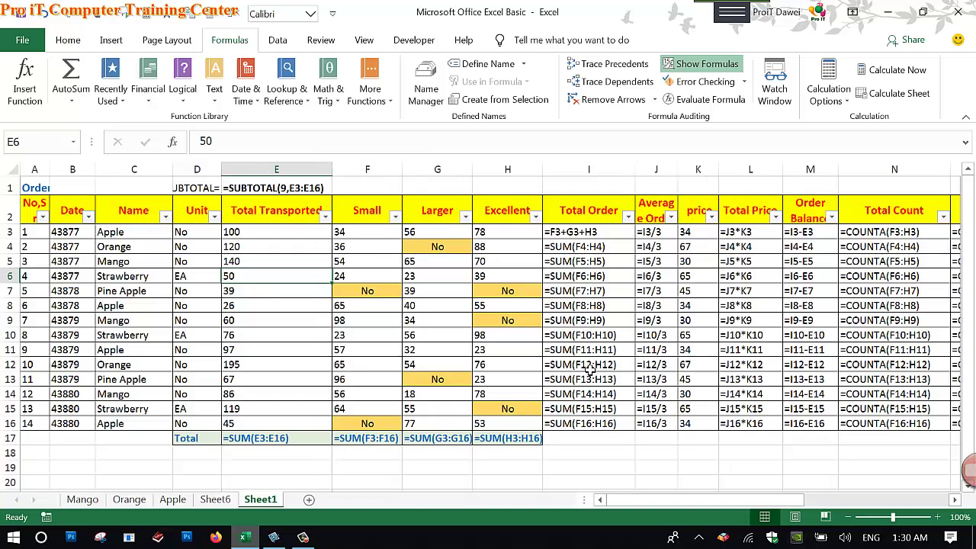
drag(642, 176, 634, 177)
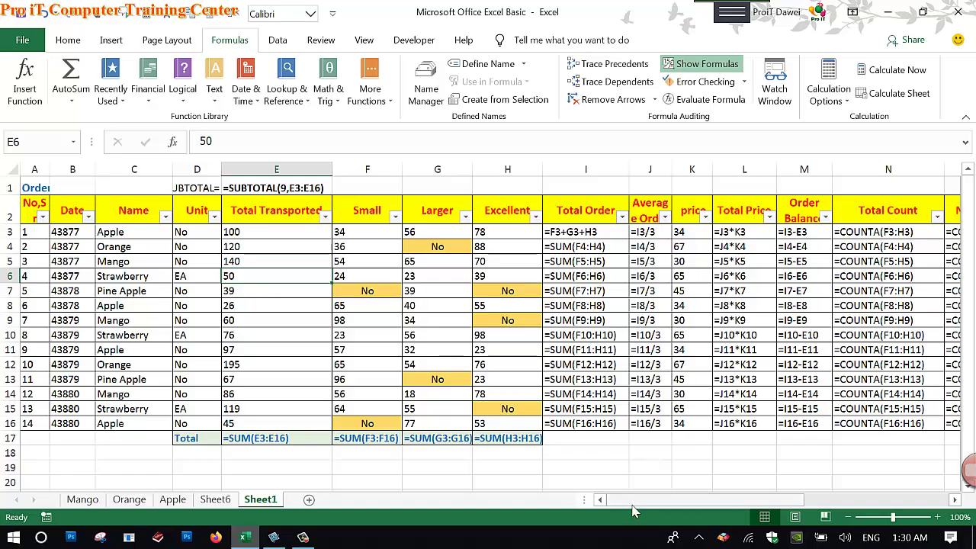
drag(639, 501, 671, 502)
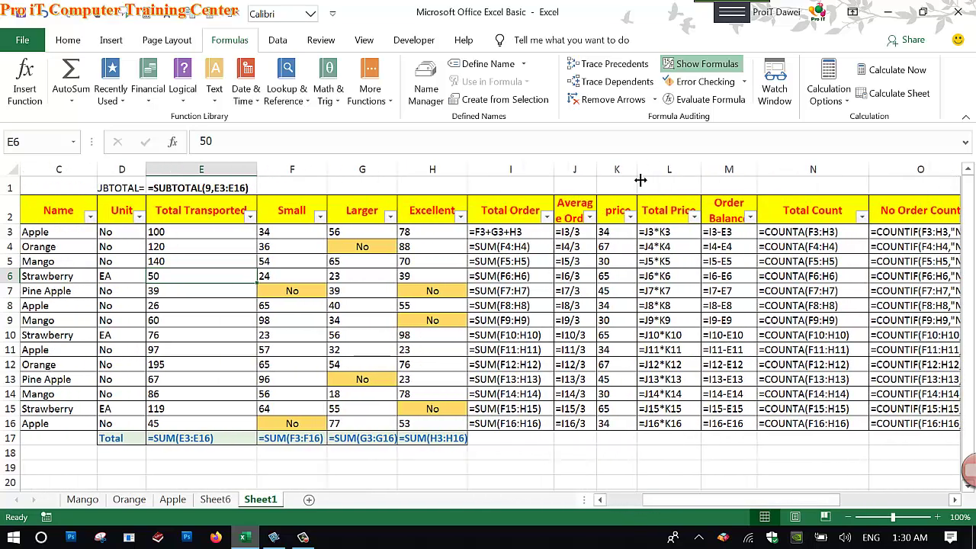
drag(641, 180, 633, 180)
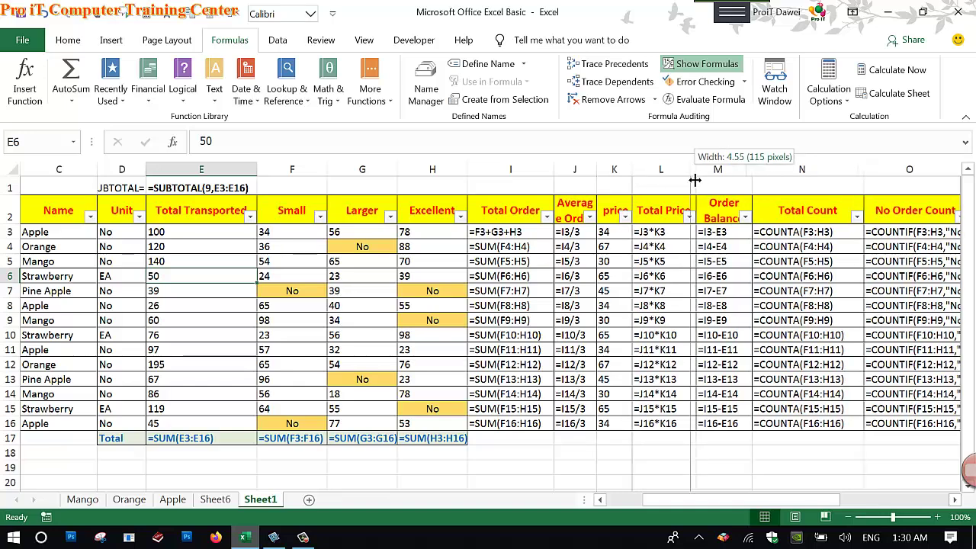
drag(700, 178, 690, 178)
drag(757, 176, 744, 176)
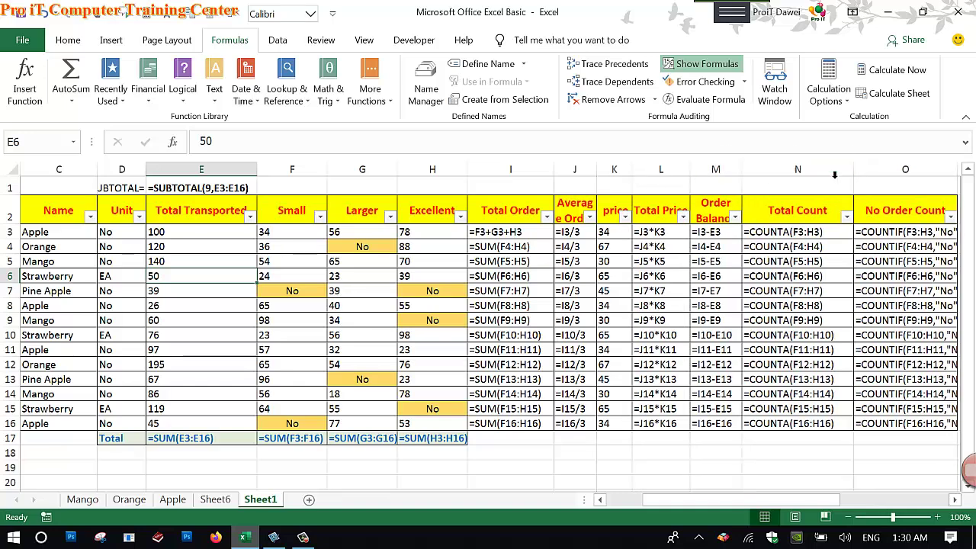
drag(854, 177, 841, 176)
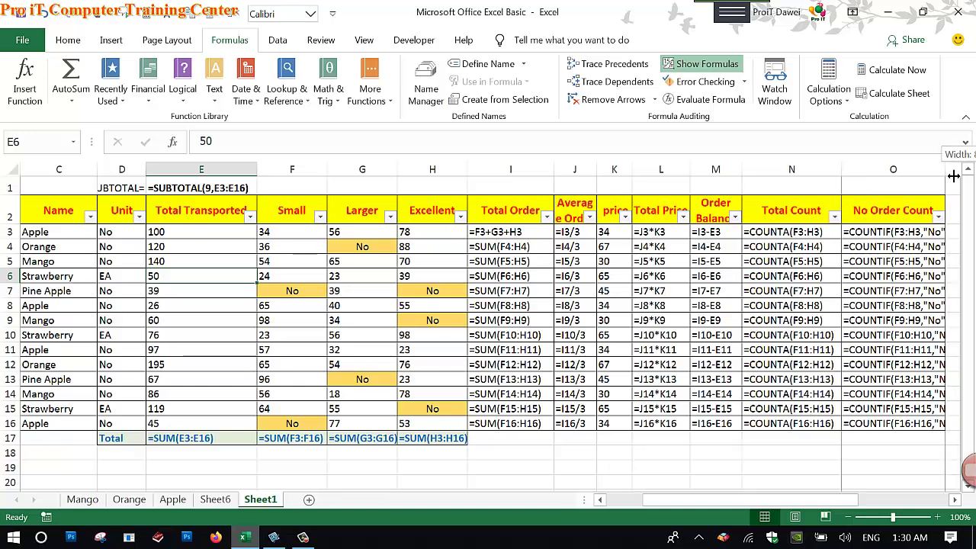
- Widen column O to show the full COUNTIF formulas and narrow the Total Transported and Name columns
drag(951, 179, 961, 184)
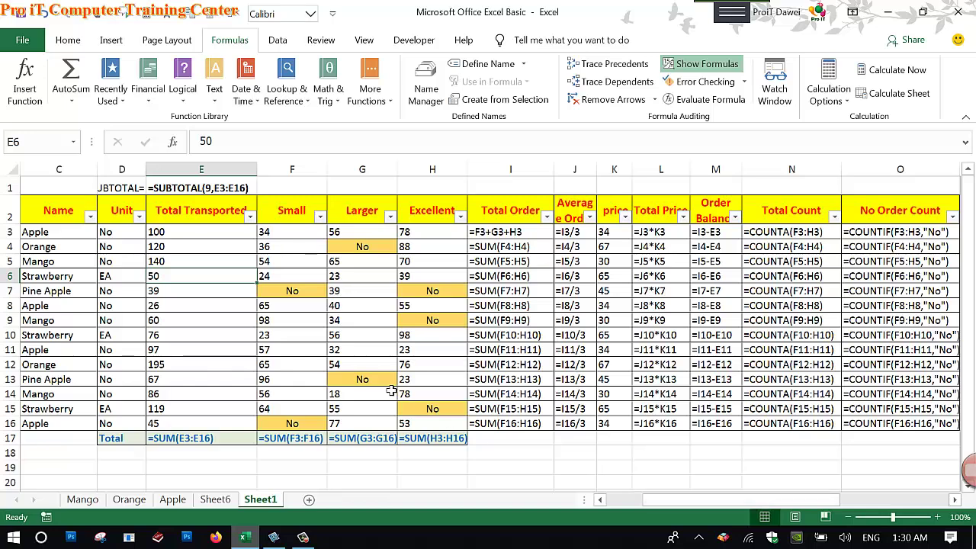
drag(257, 175, 252, 174)
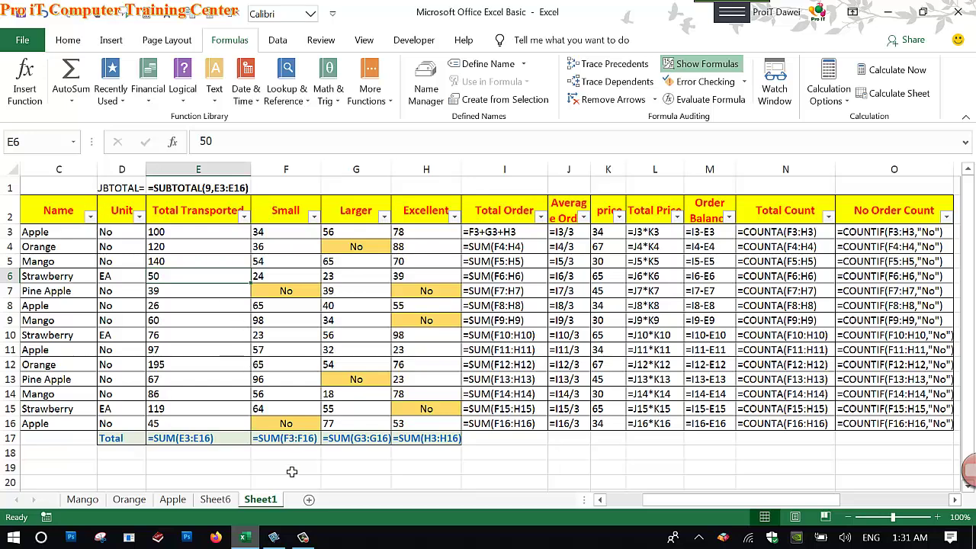
drag(97, 169, 85, 169)
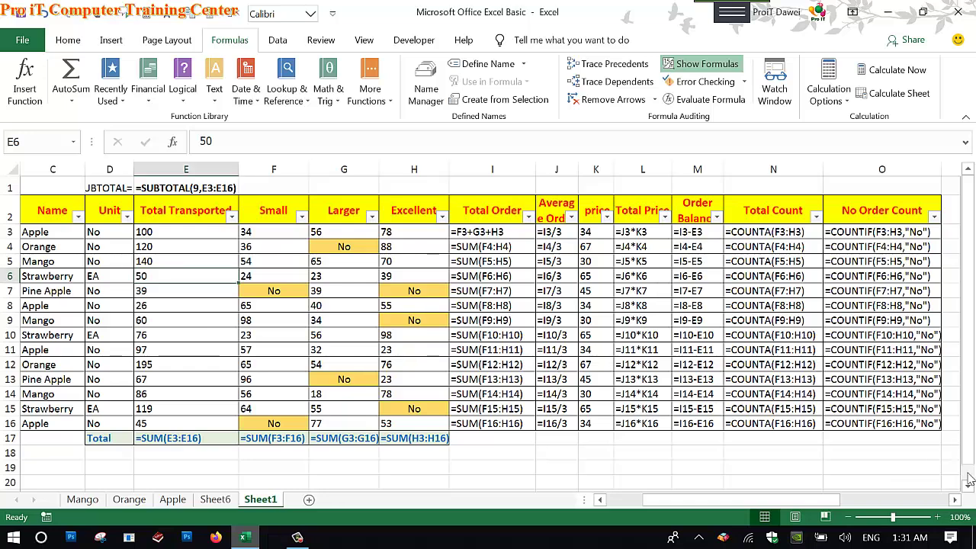
key(Print)
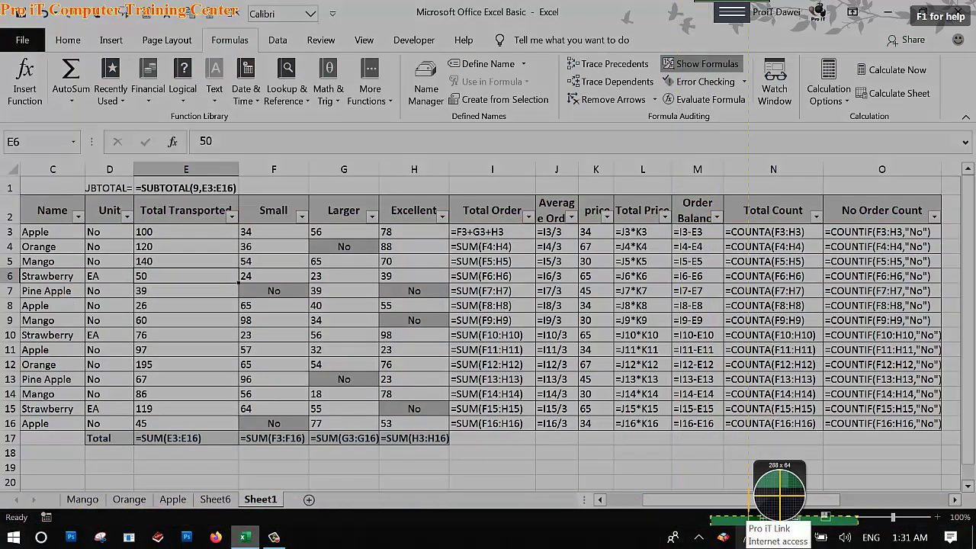
key(Escape)
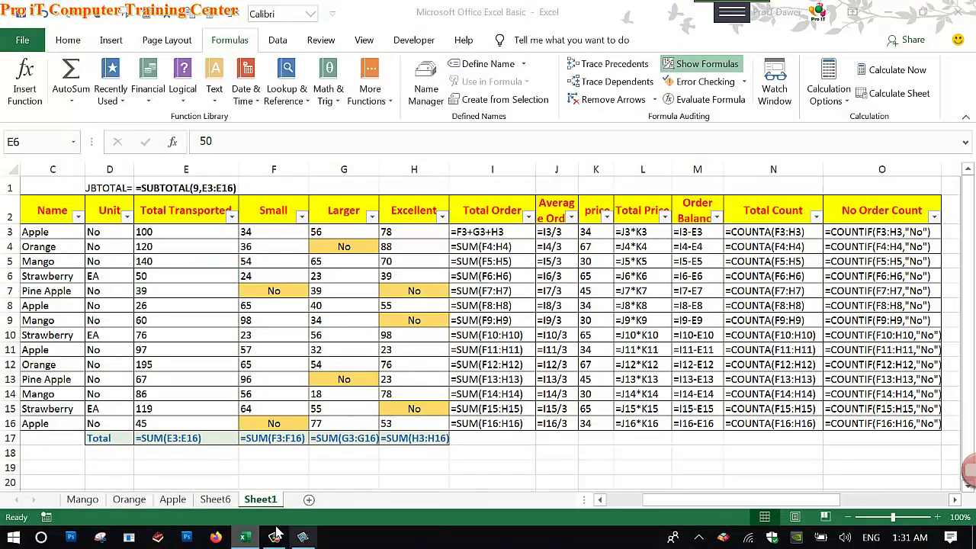
click(274, 537)
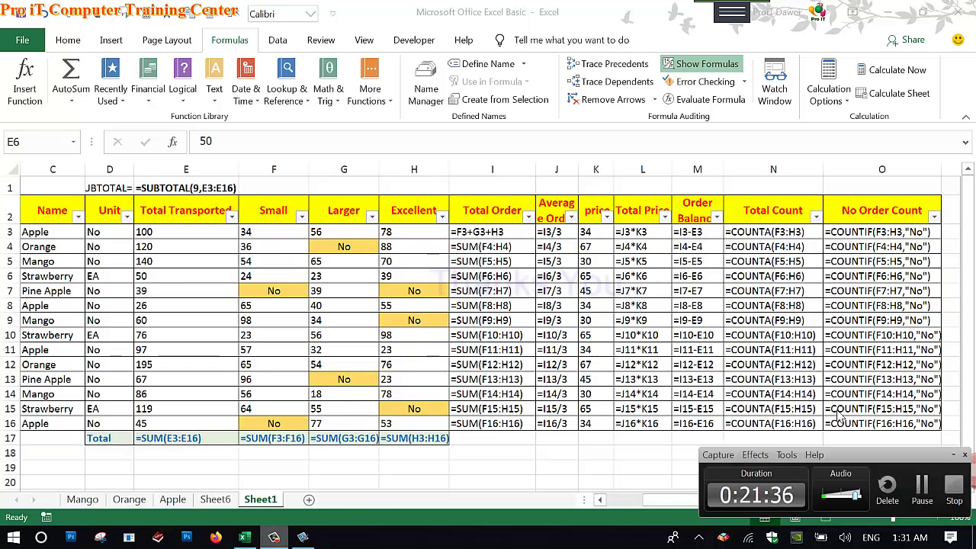